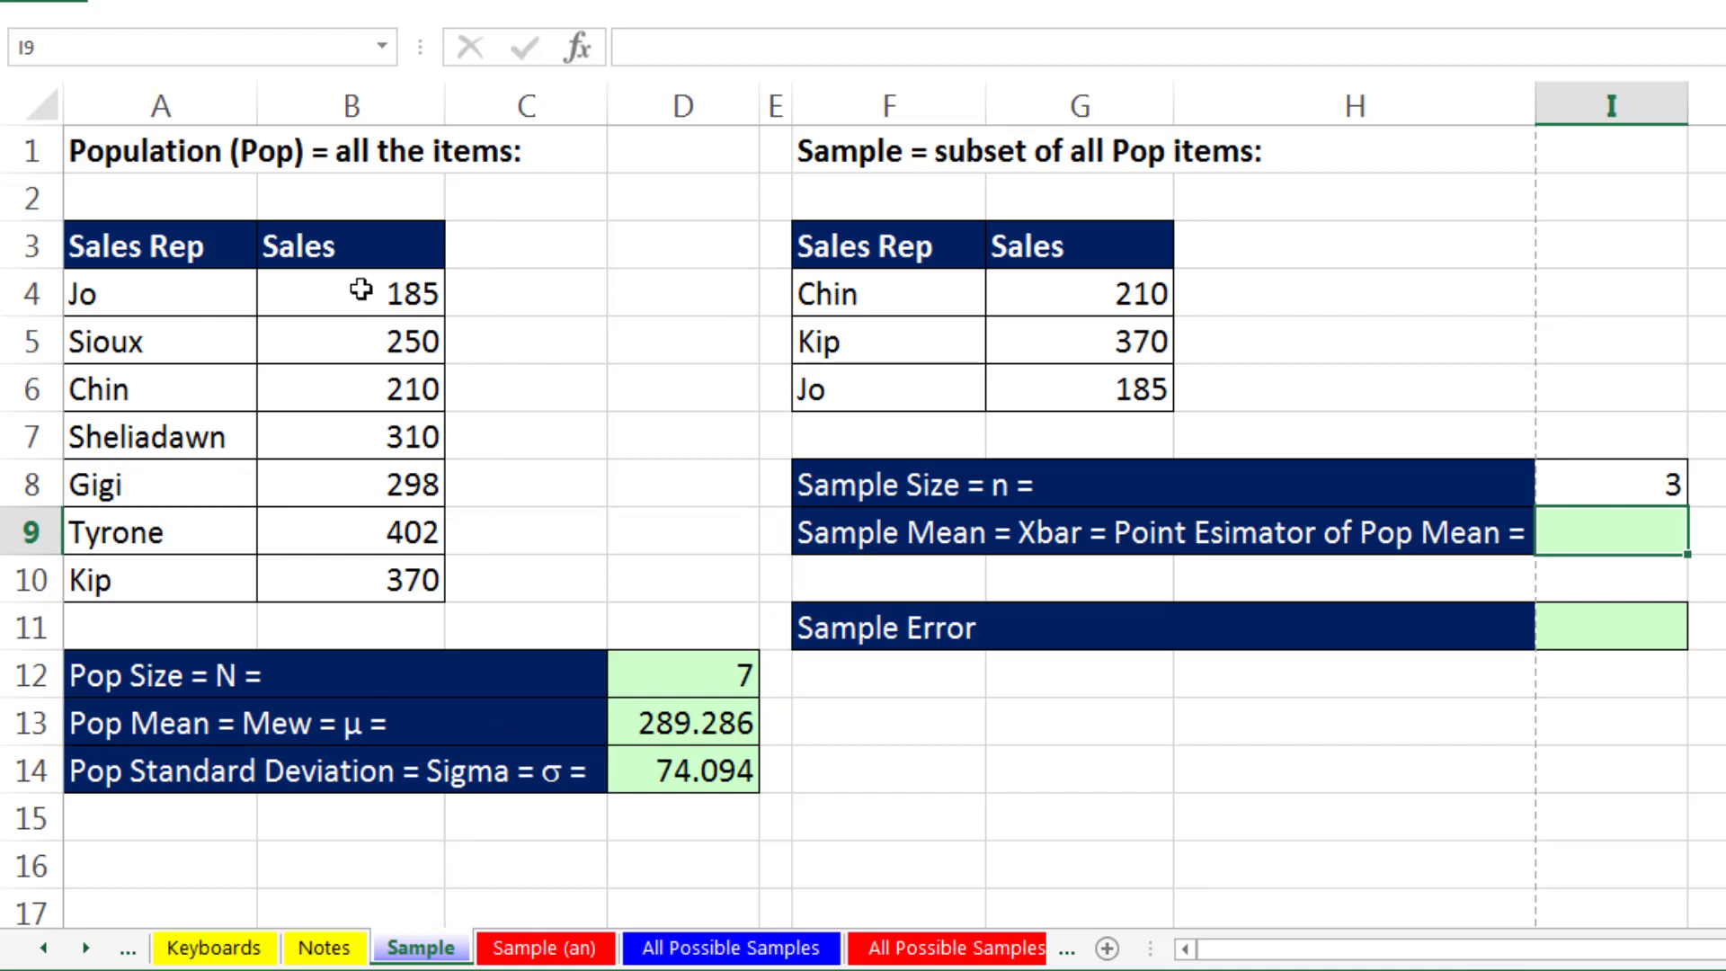
- Review the sample's reps and sales figures and inspect the formula behind the population mean
drag(931, 287, 941, 388)
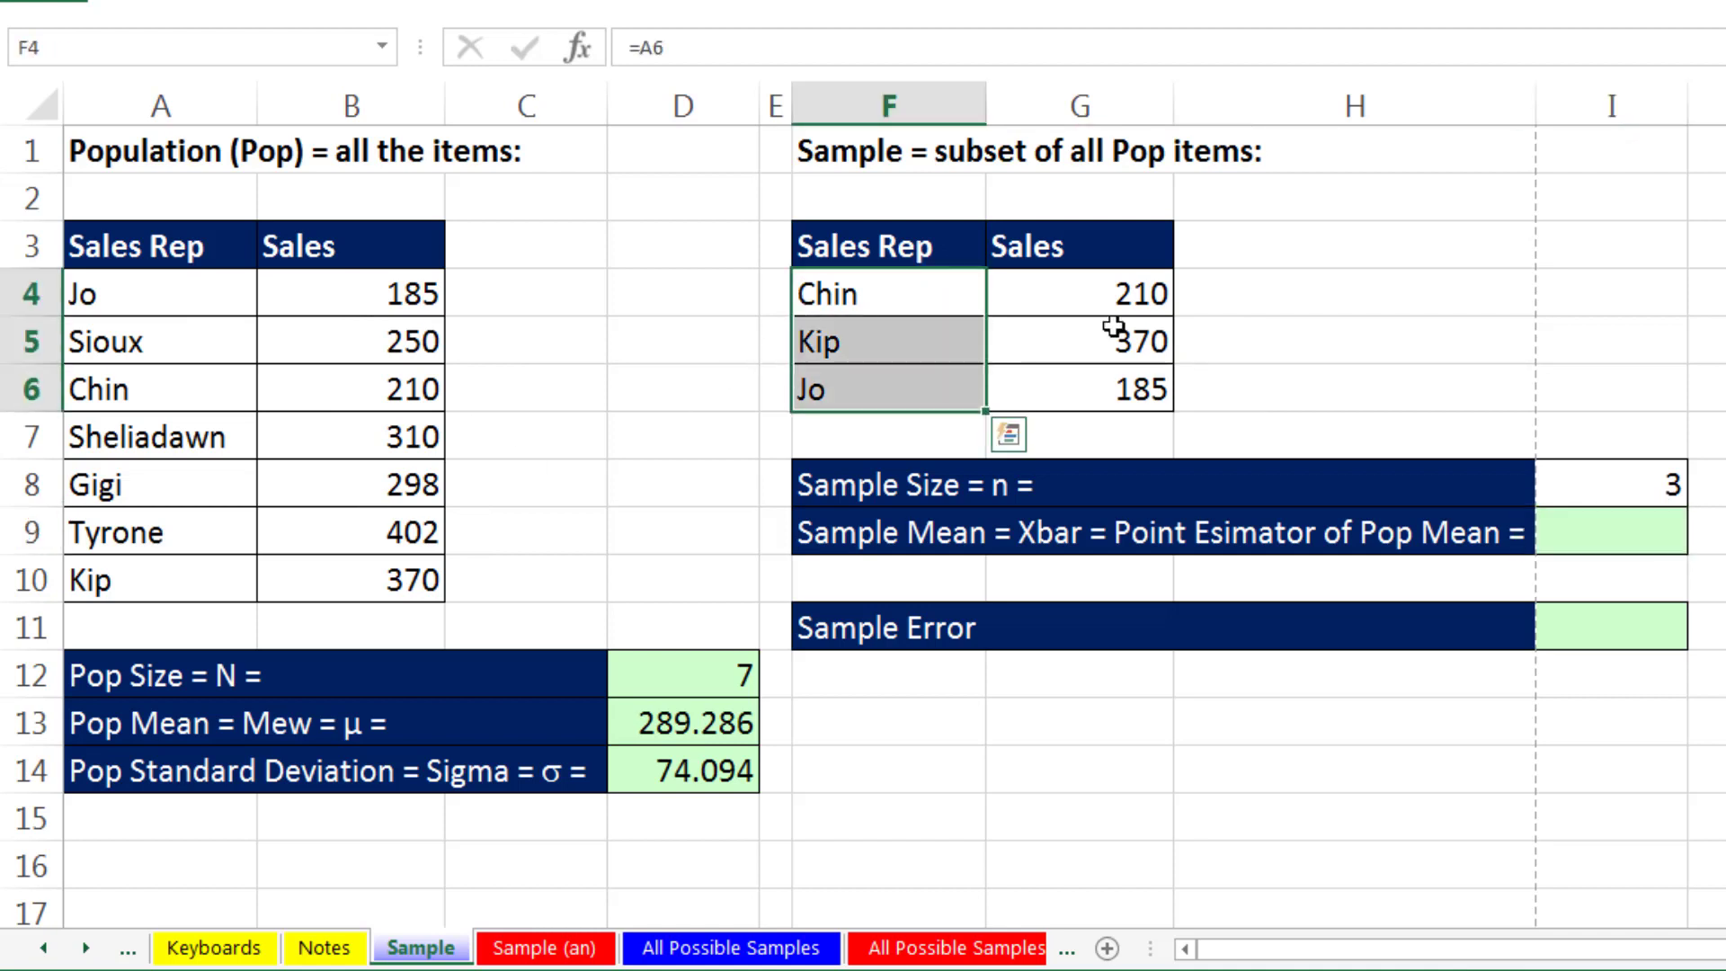
drag(1106, 289, 1121, 386)
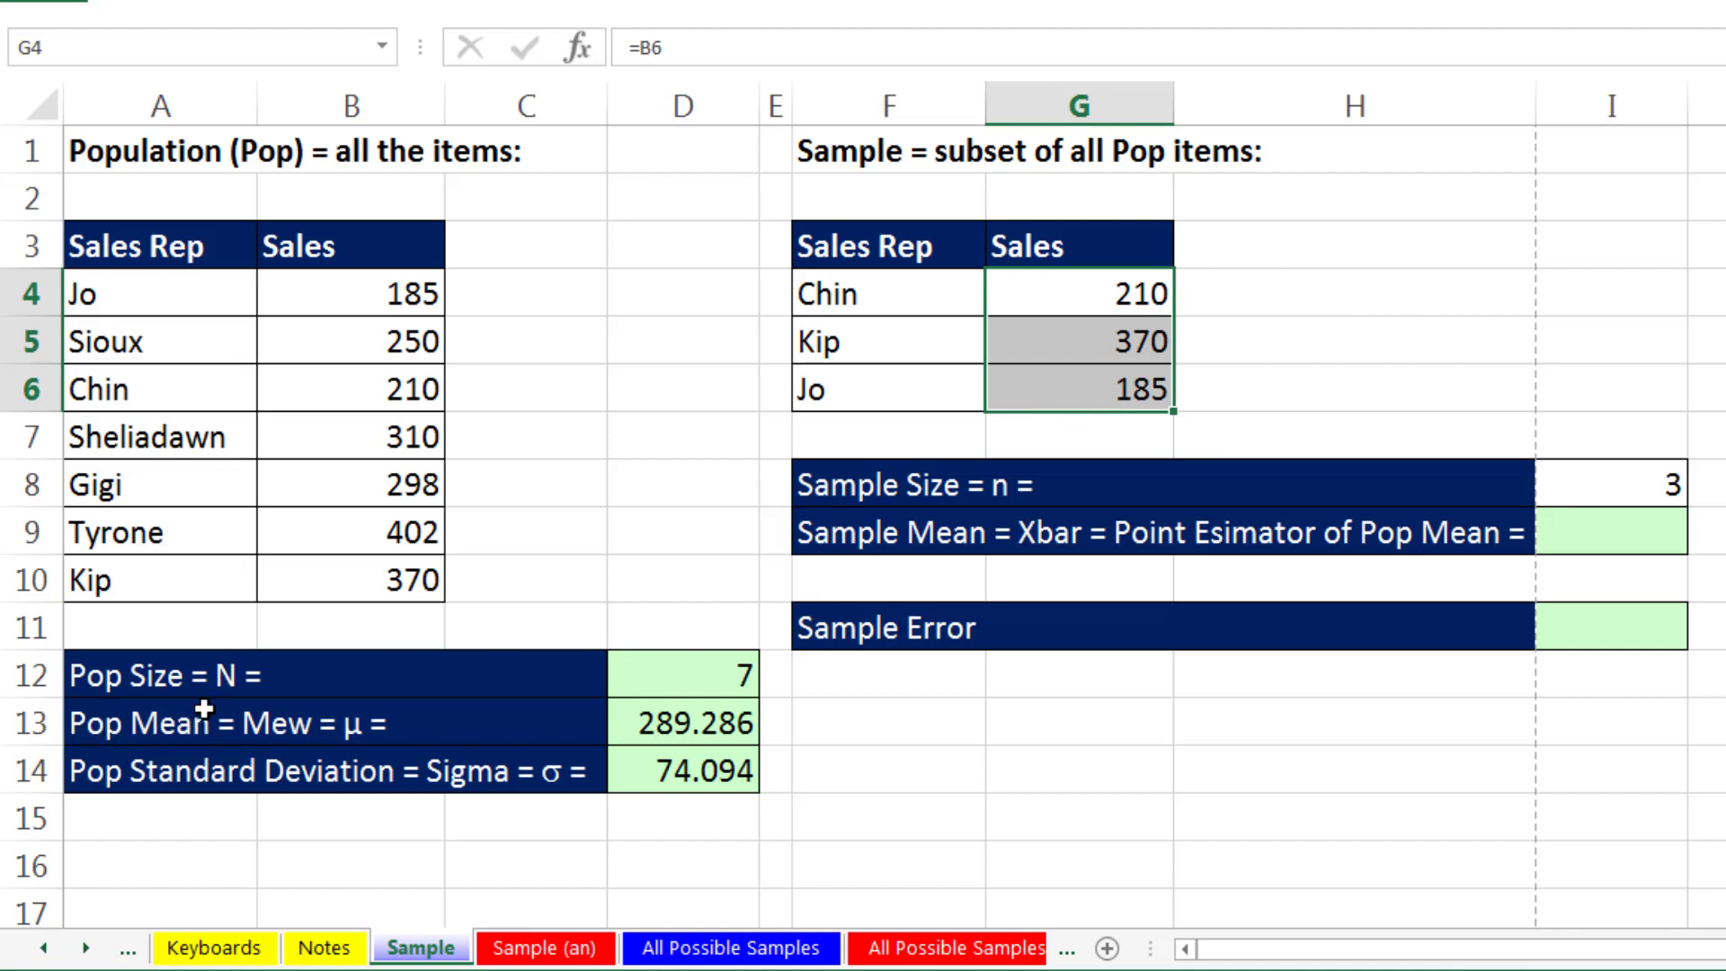
double_click(664, 726)
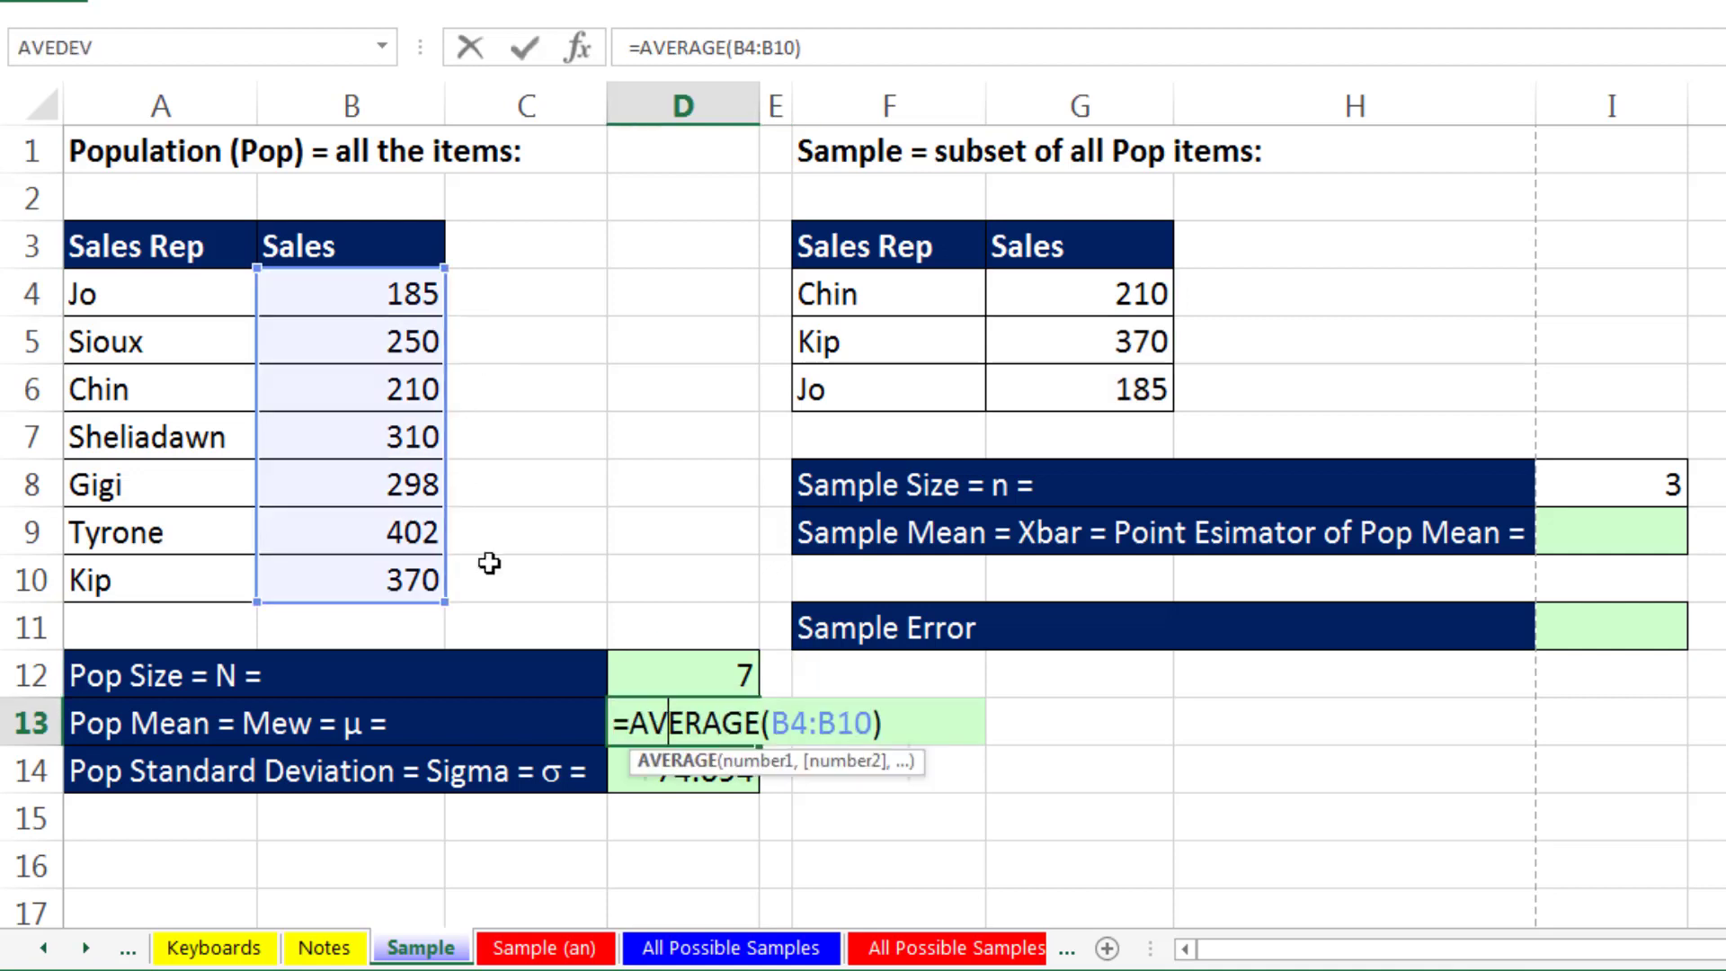
key(Escape)
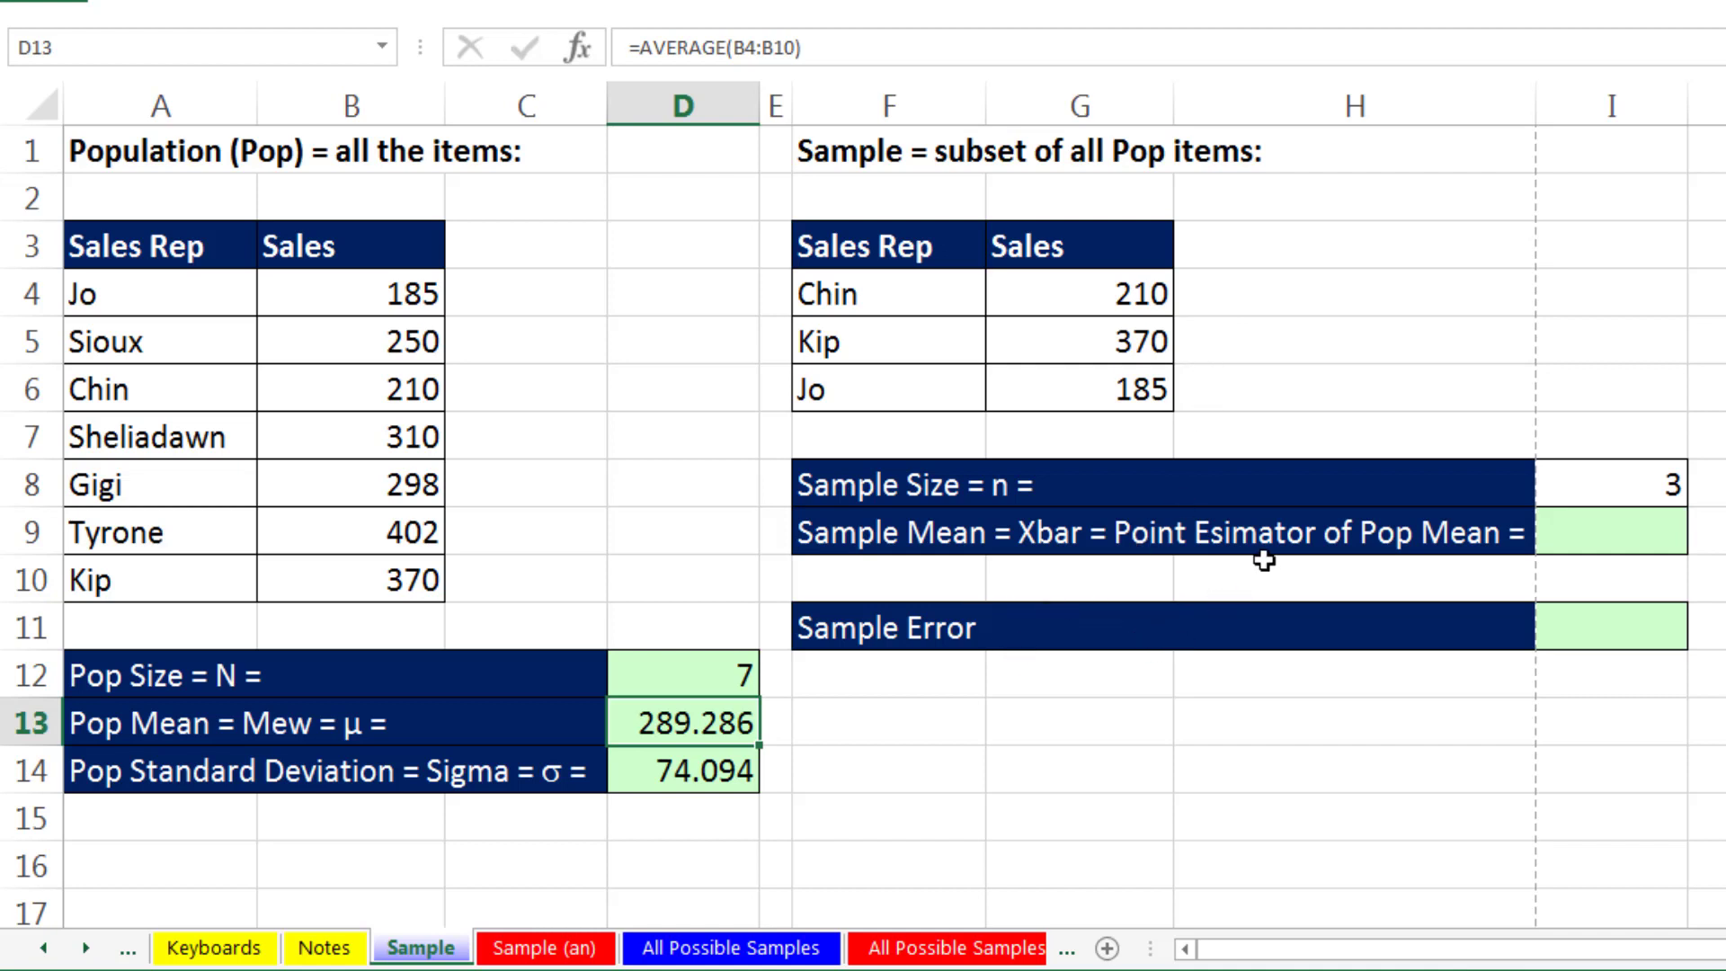
- Calculate the sample mean in I9 with an AVERAGE of the sample sales in G4:G6
click(1601, 550)
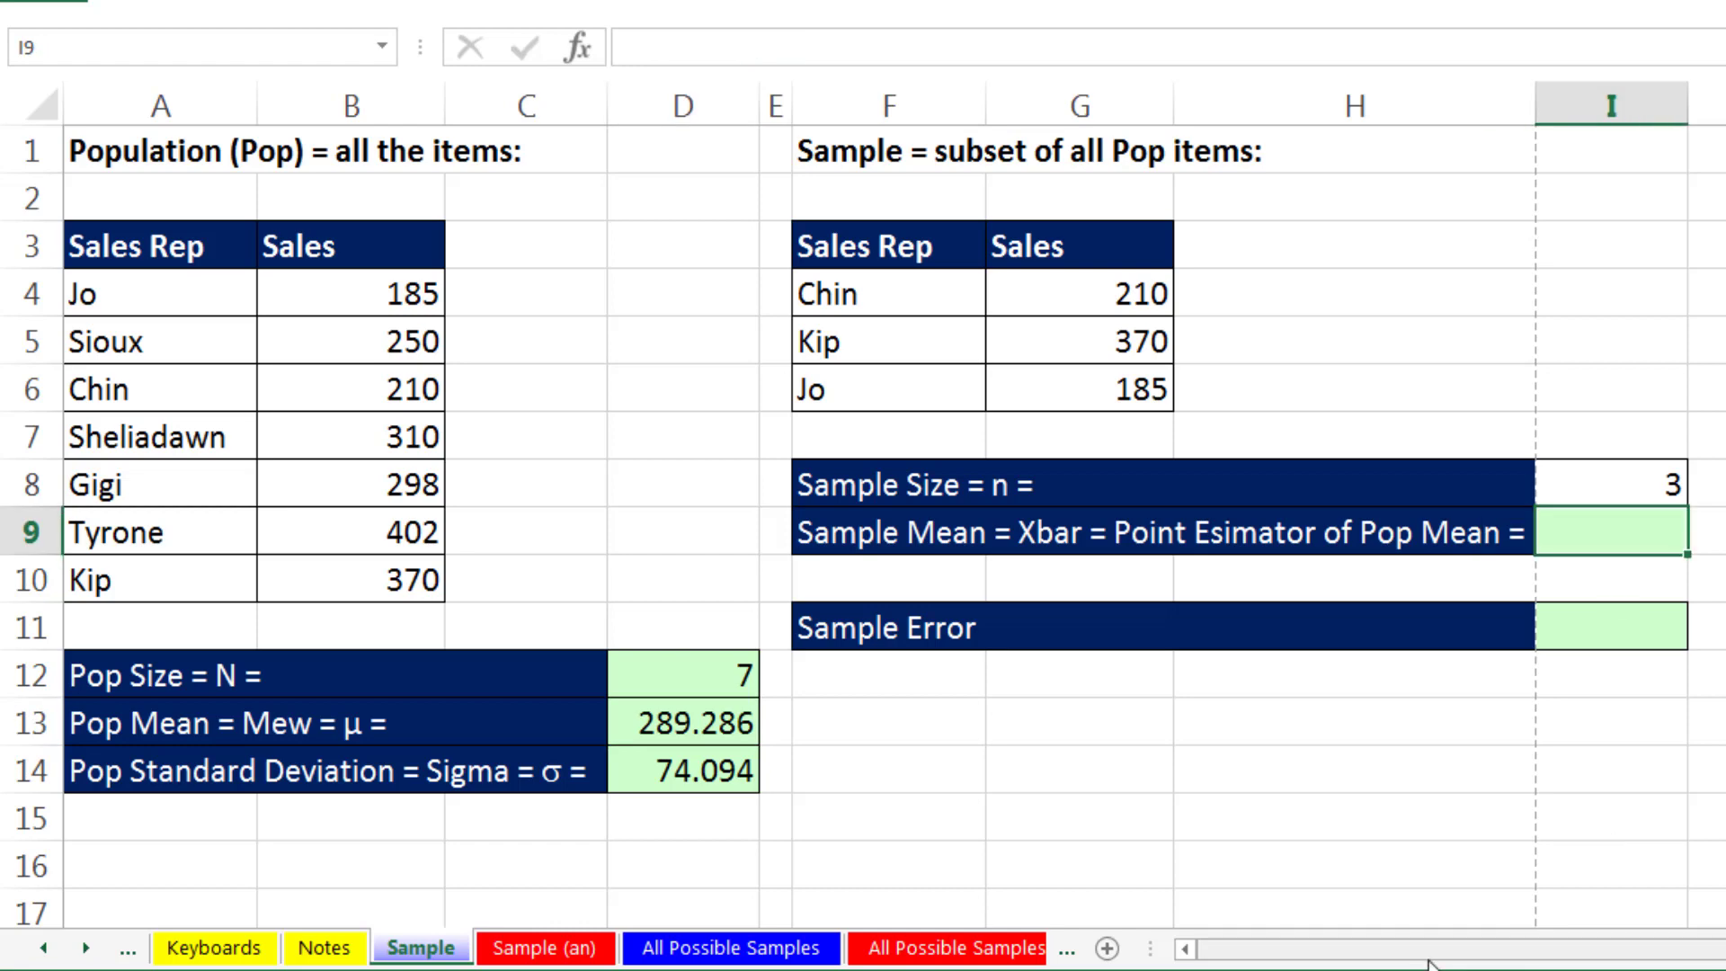
text(=aver)
key(Tab)
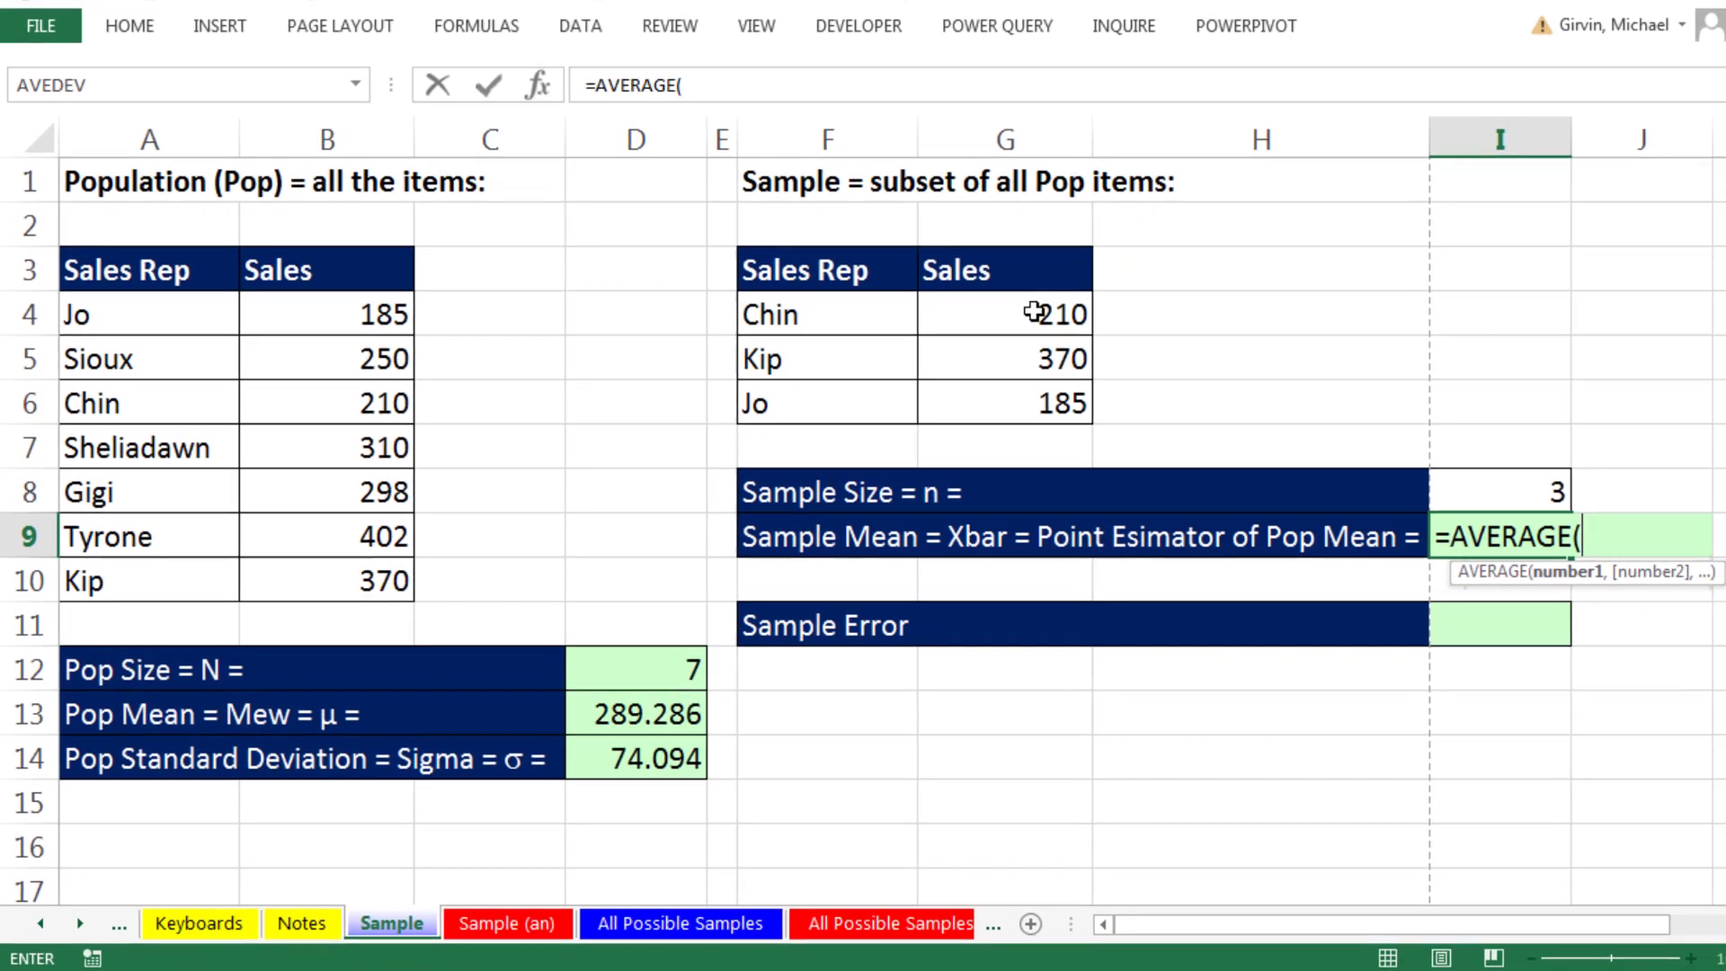
drag(1108, 308, 1110, 395)
key(Return)
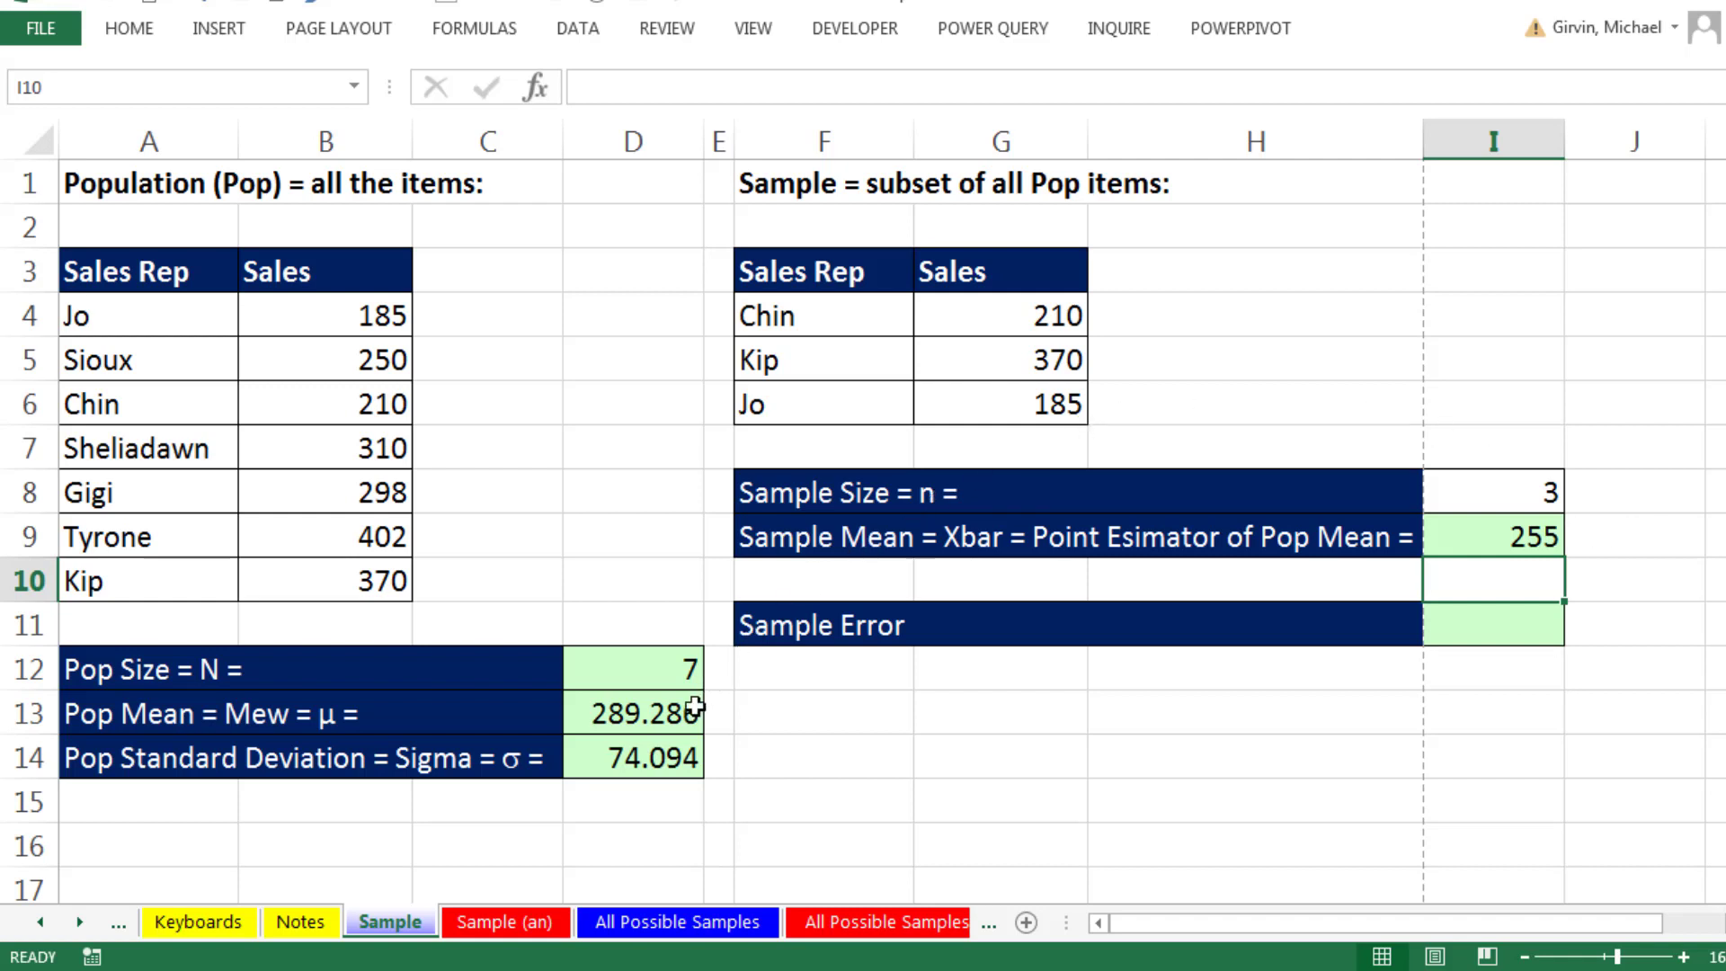
- Calculate the sample error in I11 as the sample mean minus the population mean, =I9-D13
click(1491, 630)
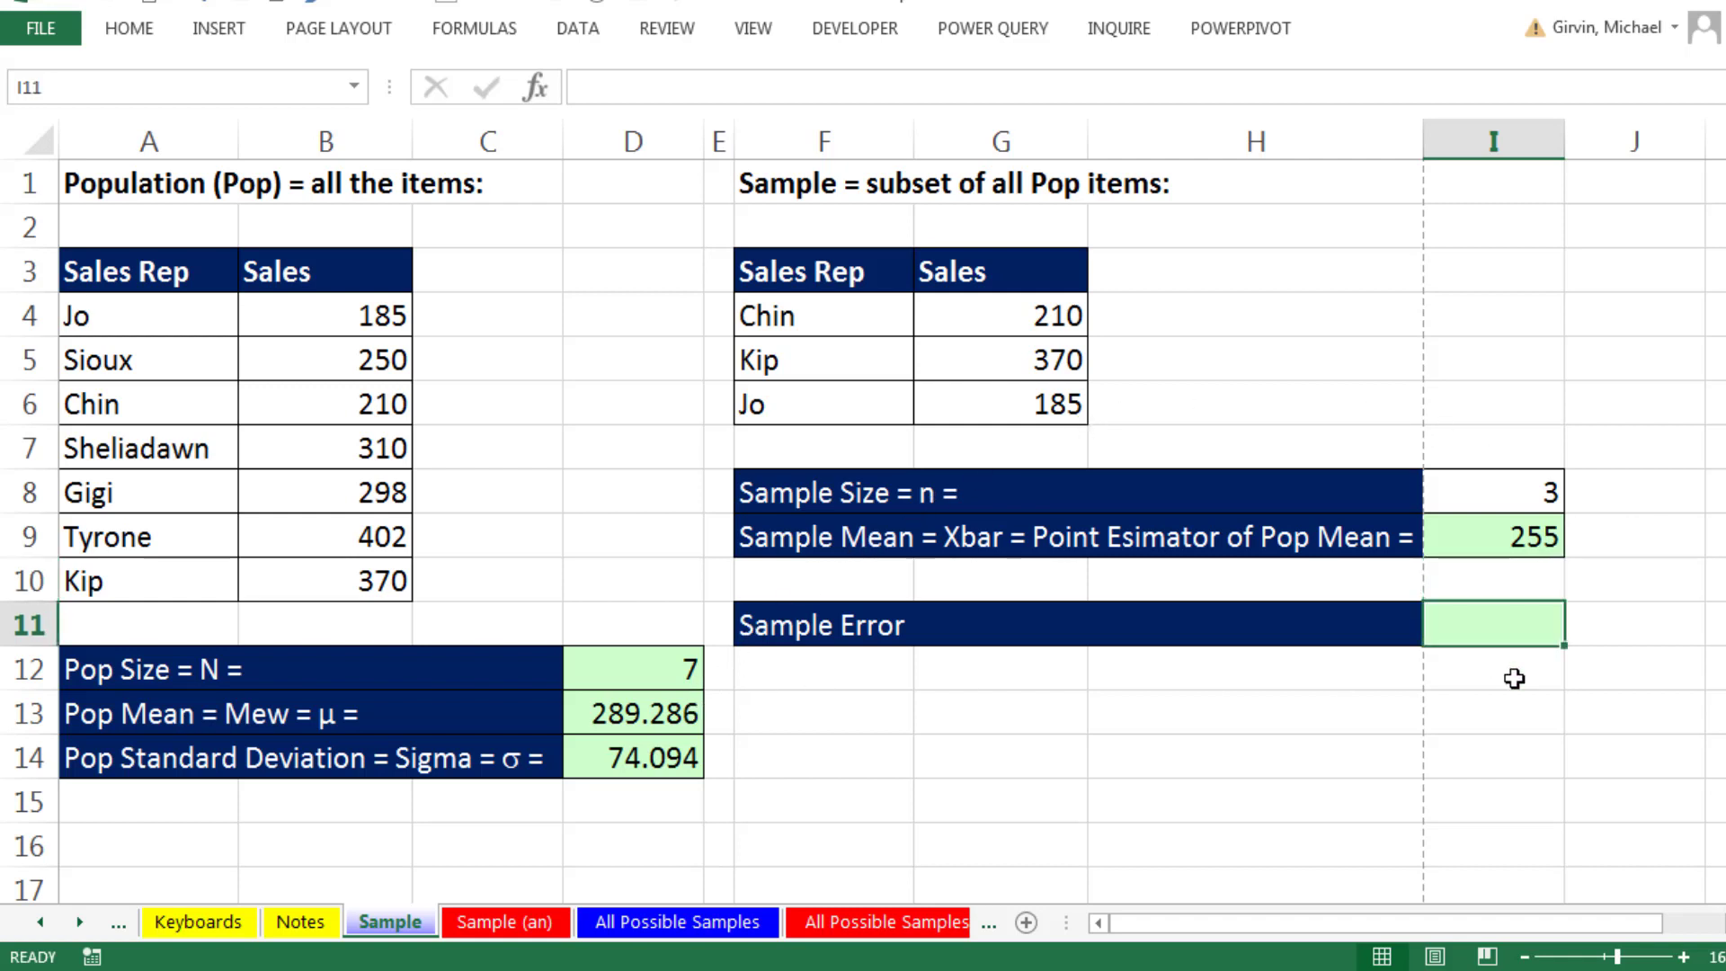
text(=)
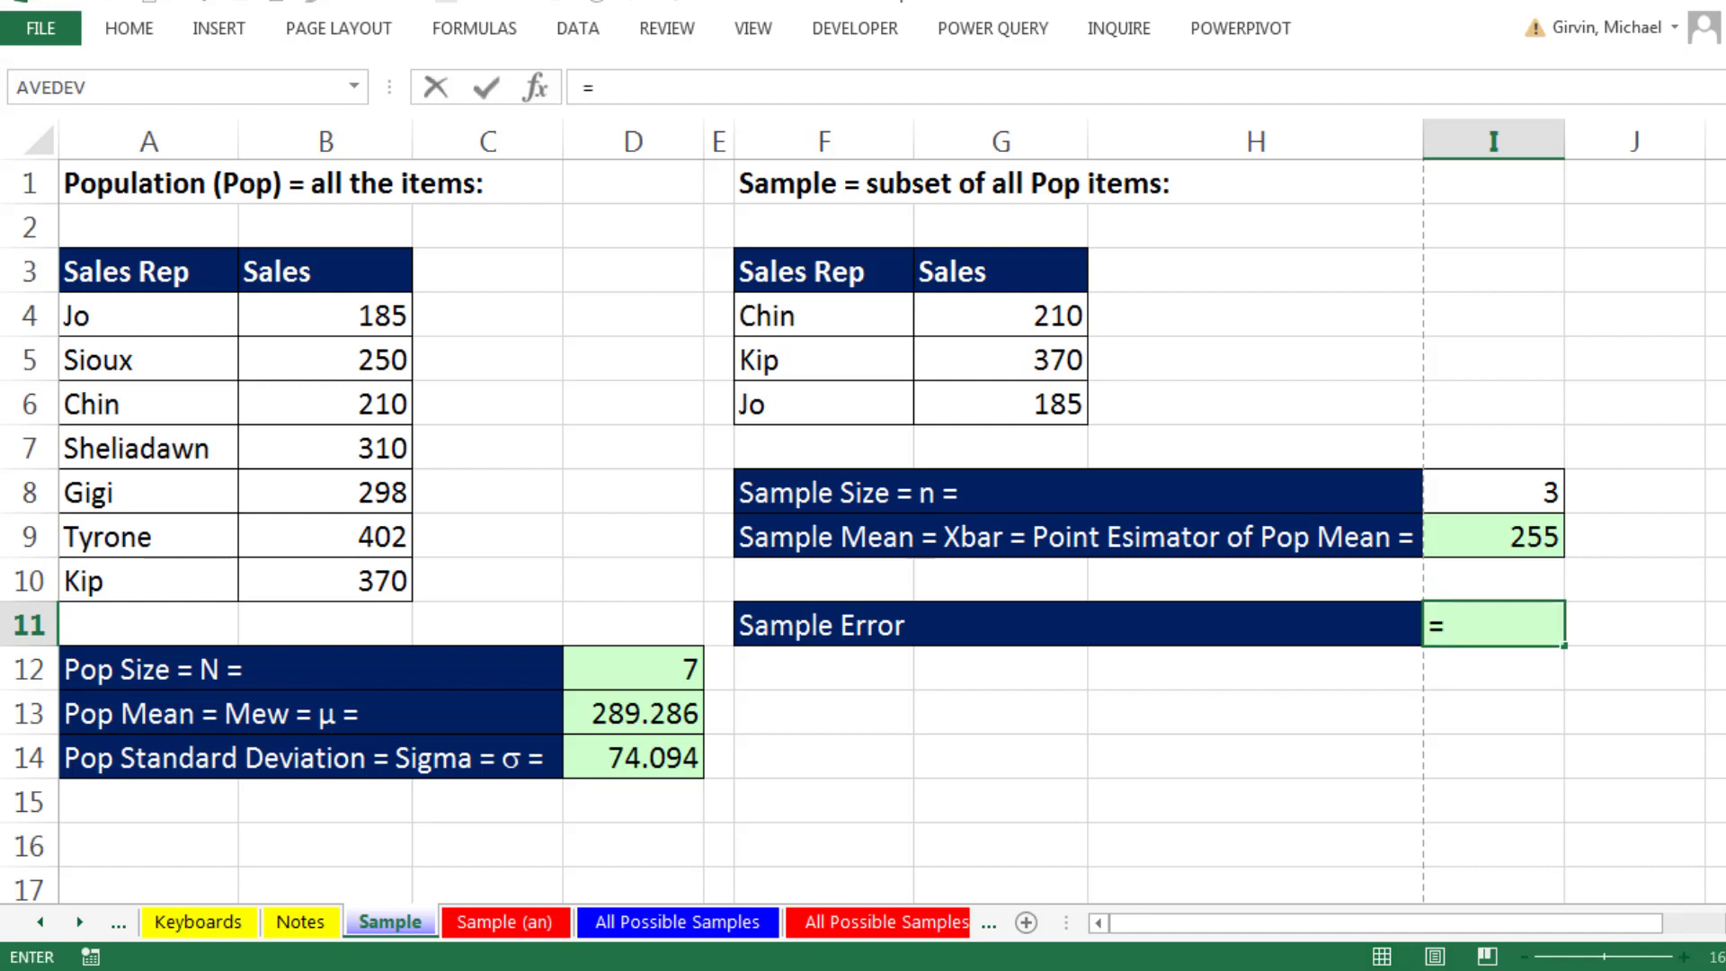
click(1484, 540)
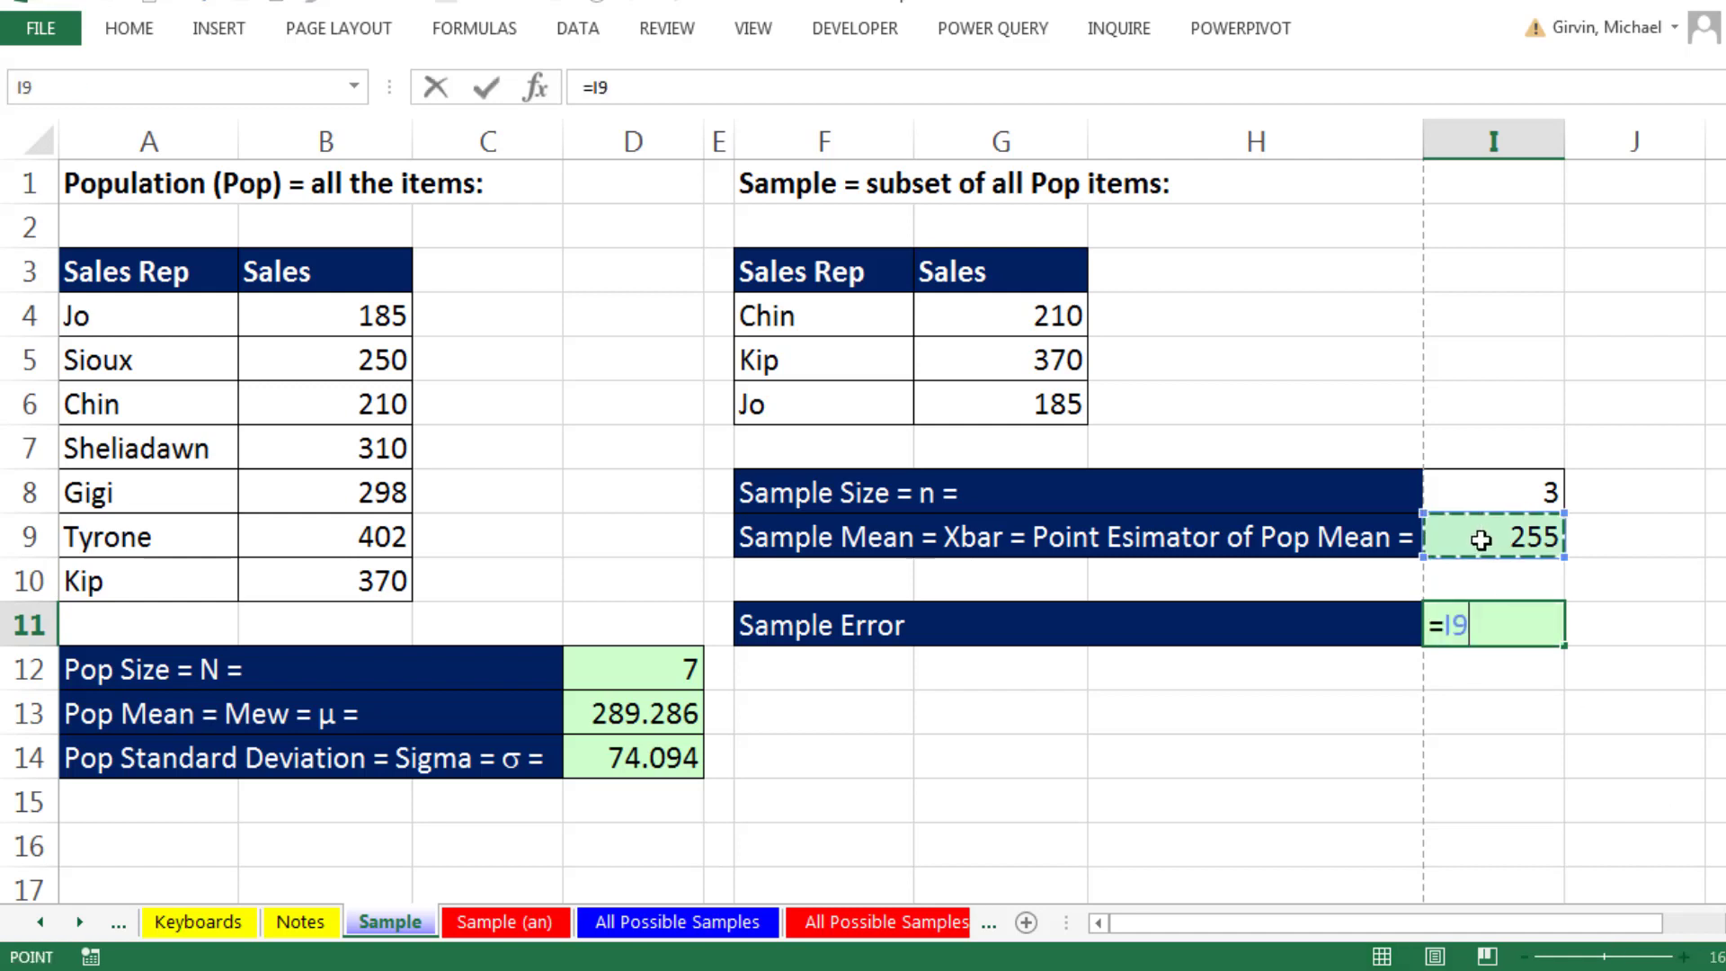
text(-)
click(612, 715)
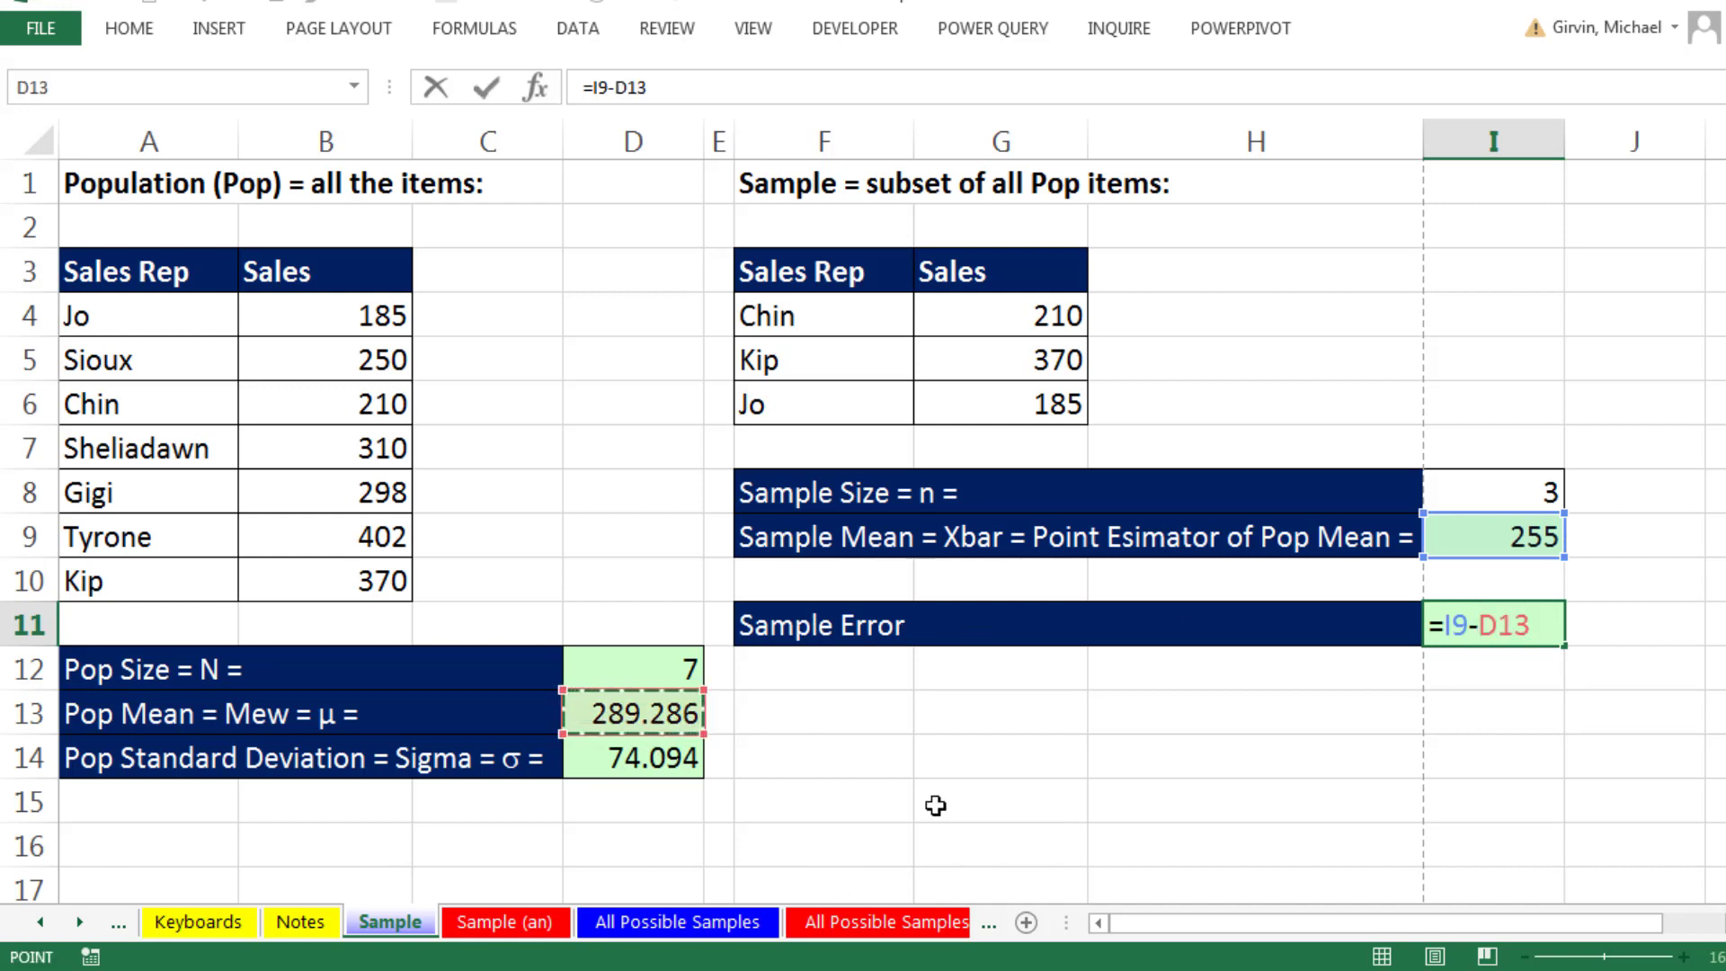
key(Return)
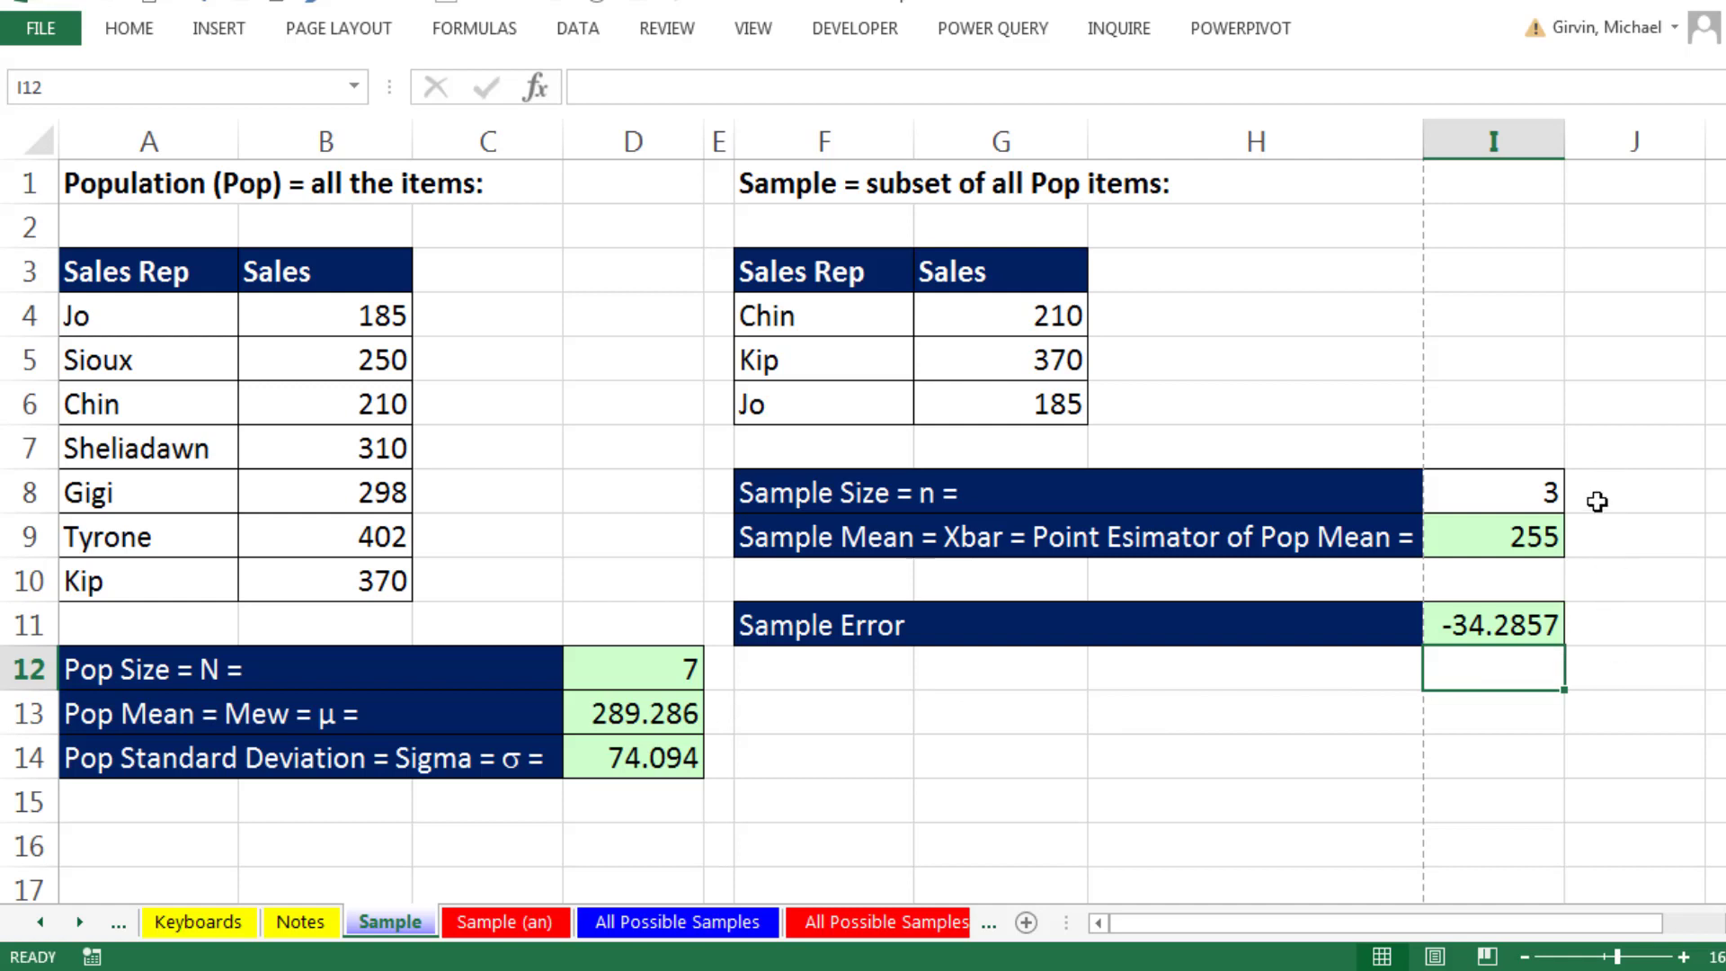
- Compare the sample mean in I9 with the sample error in I11
click(1526, 535)
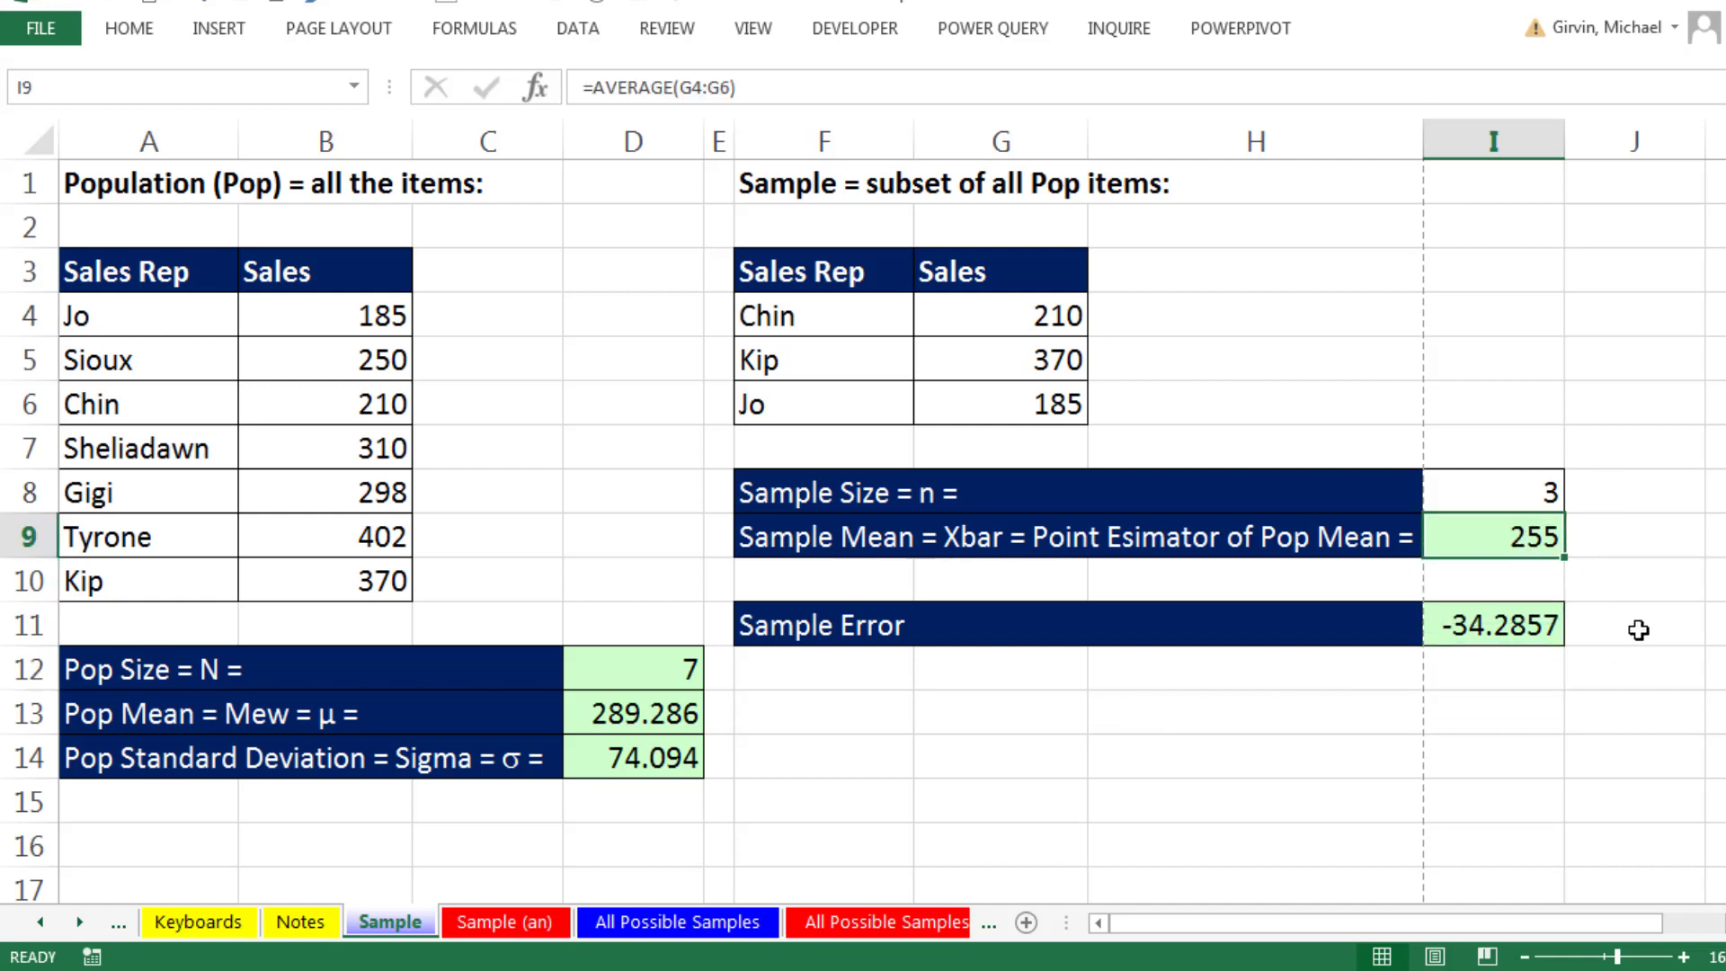
click(1472, 625)
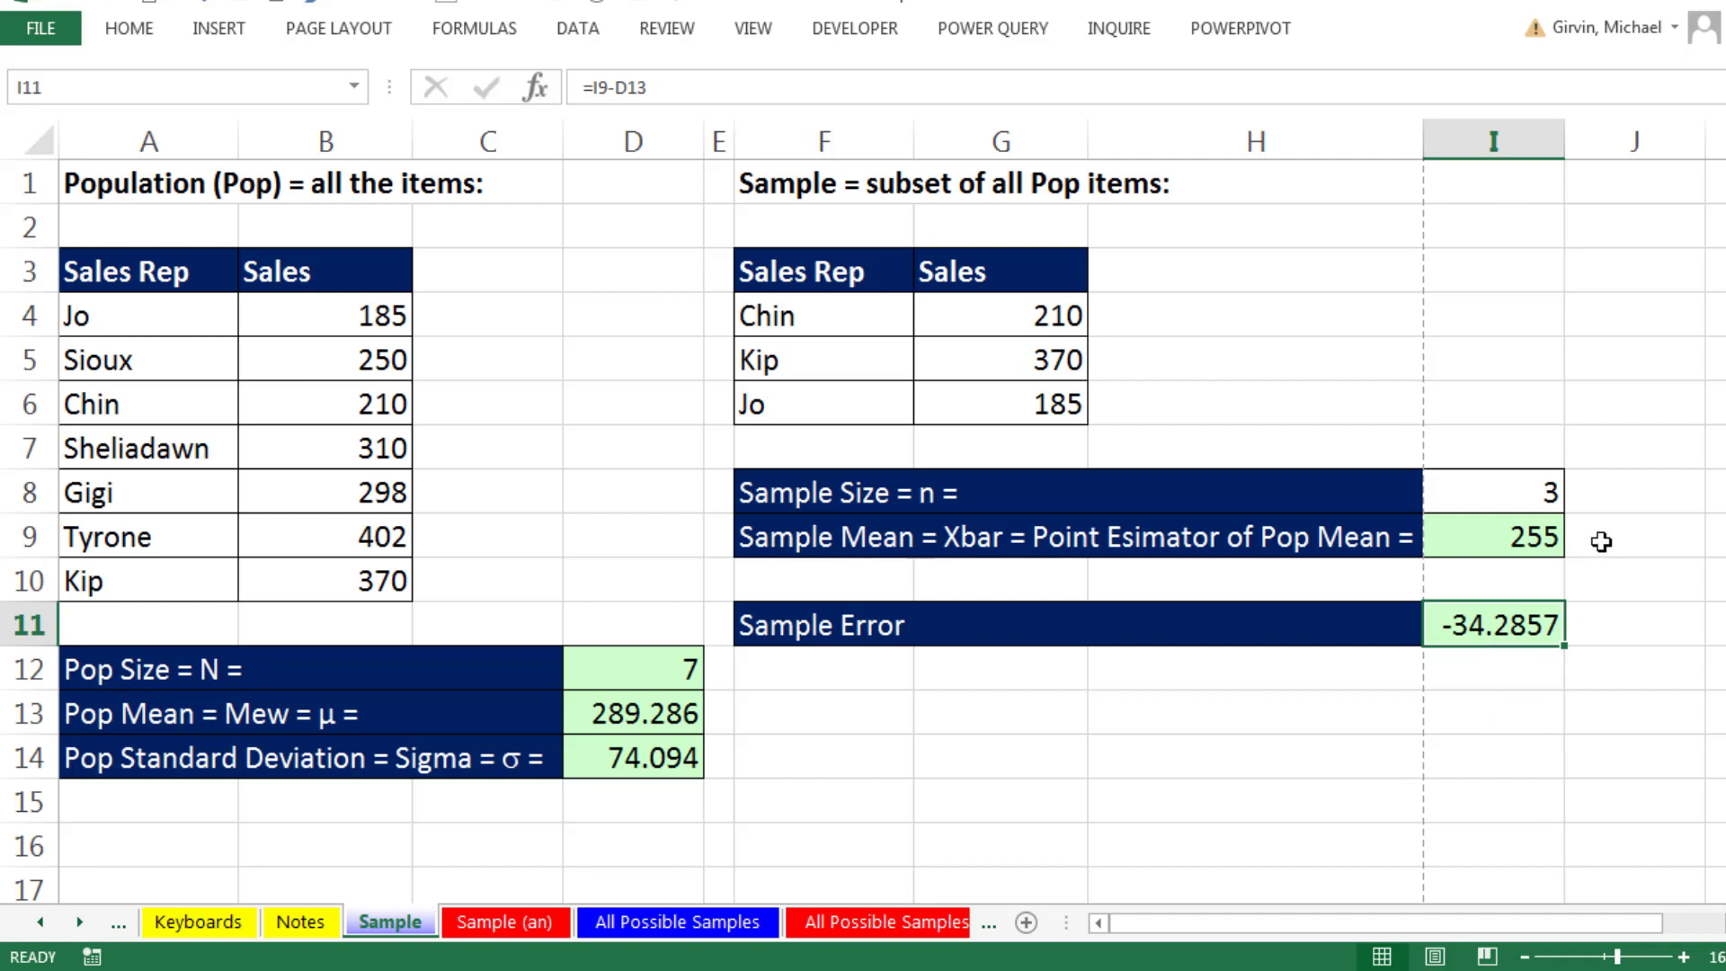
click(1533, 537)
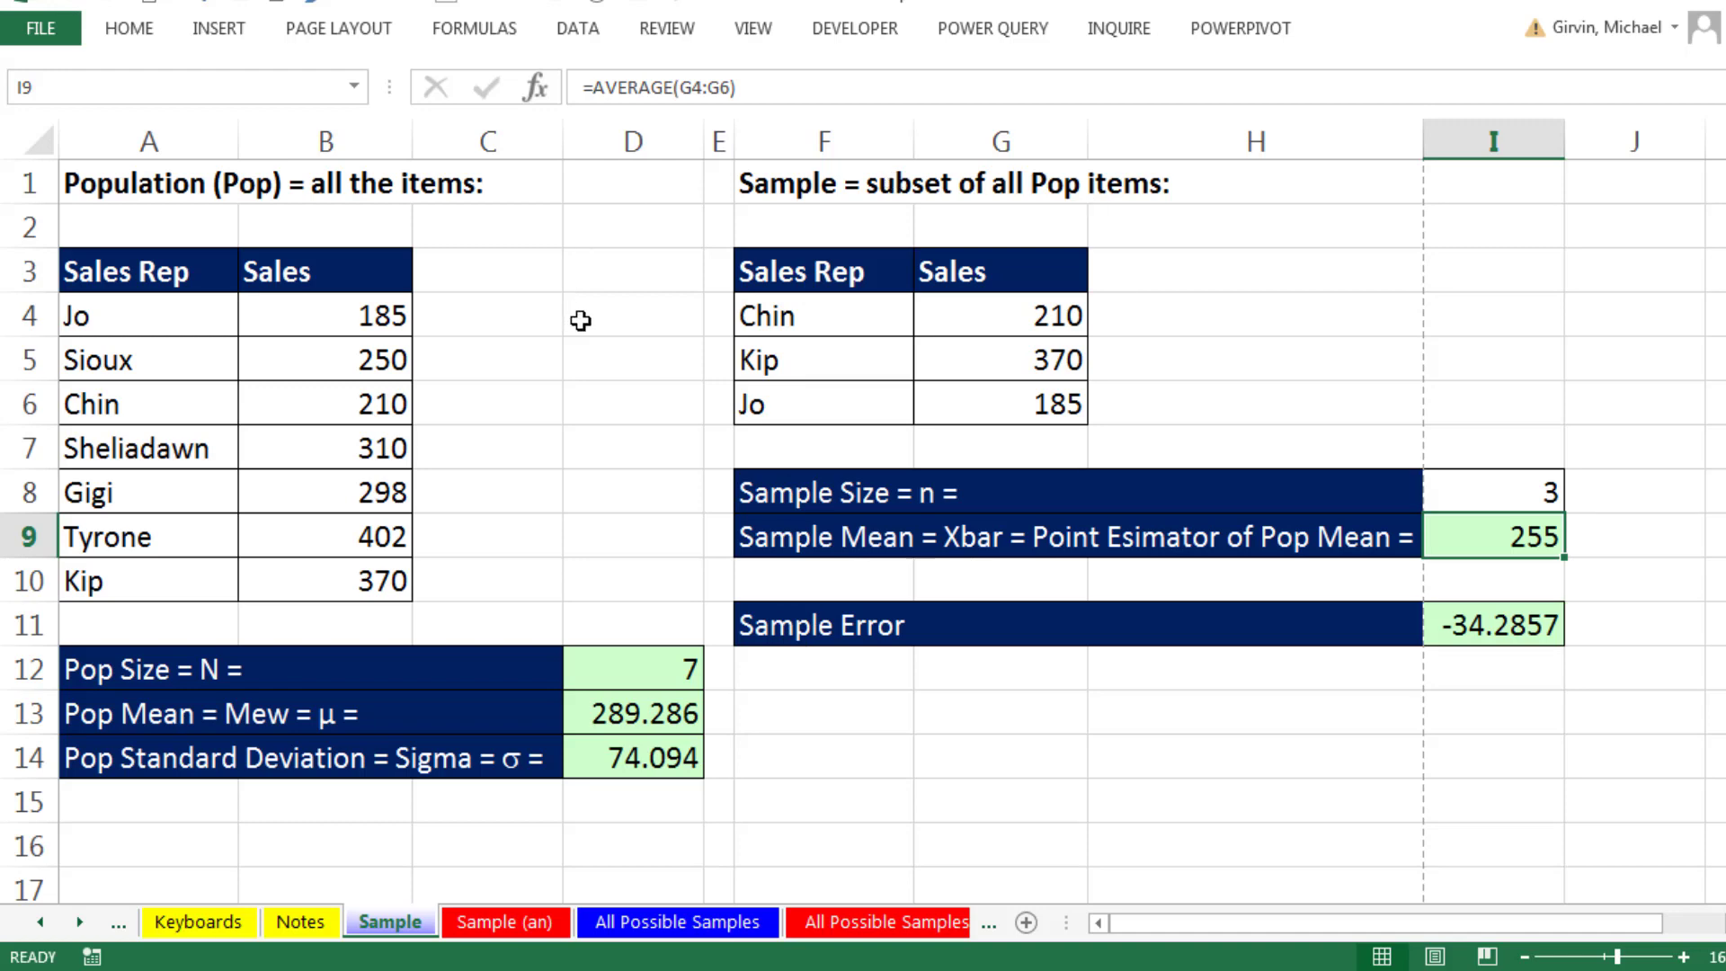
- On the All Possible Samples sheet, review the sales table, population and sample sizes, and the COMBIN formula in C3
click(714, 931)
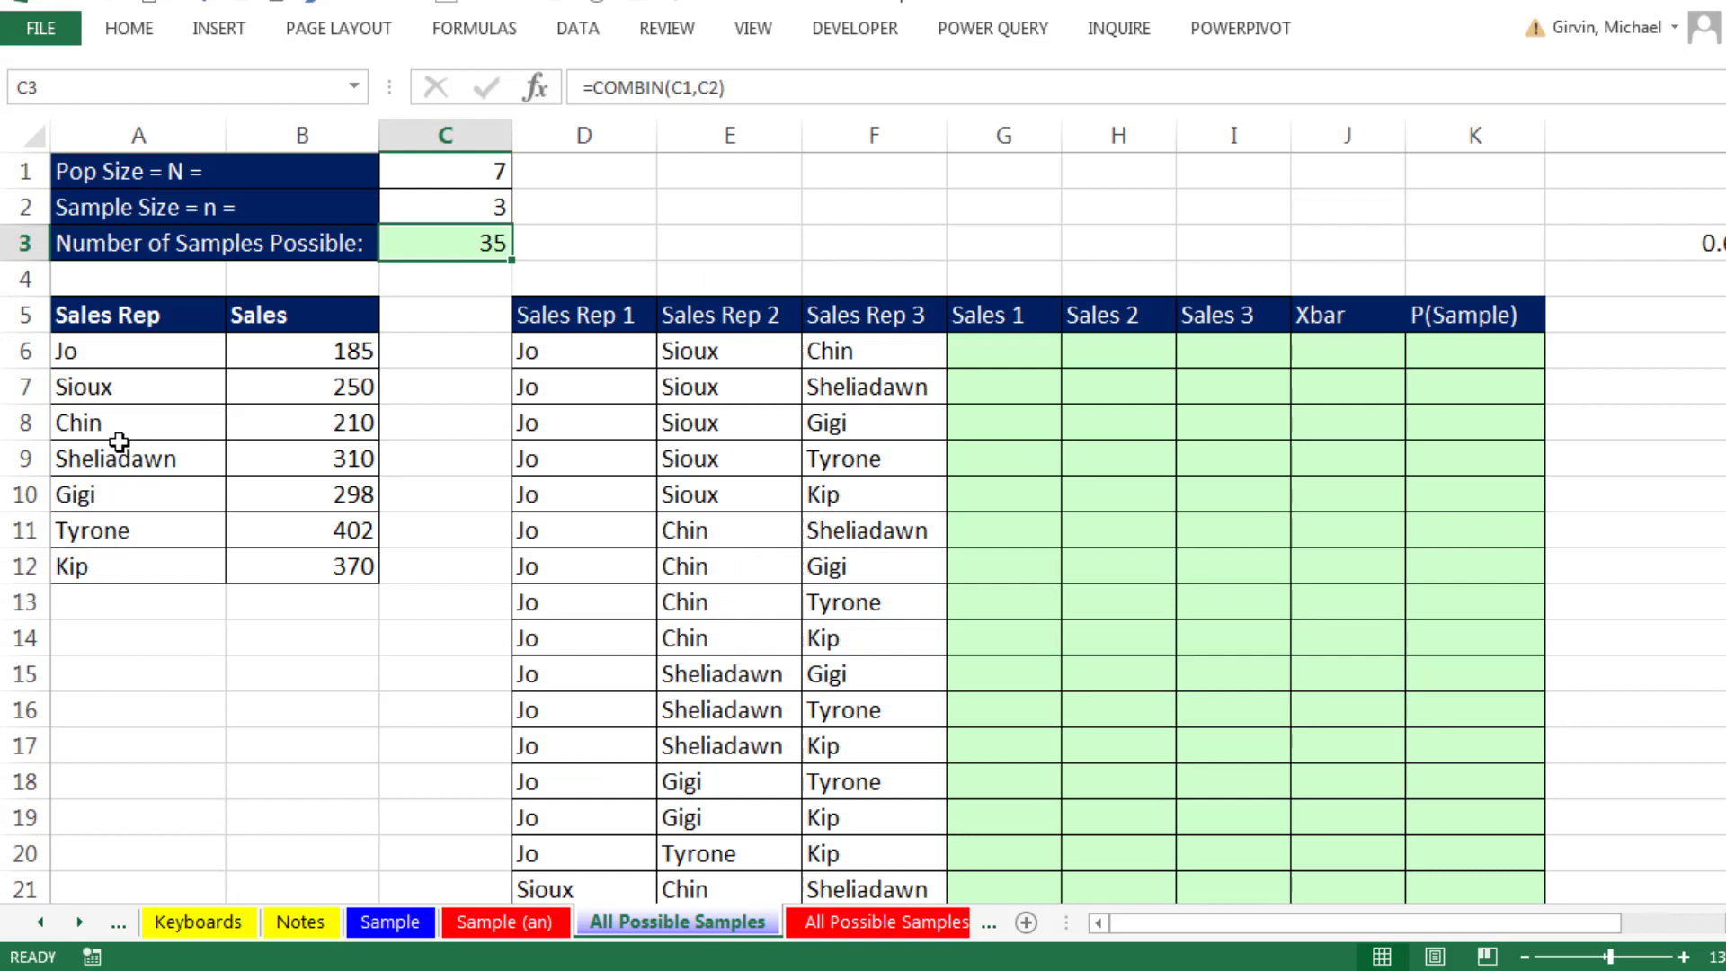
drag(55, 320, 328, 567)
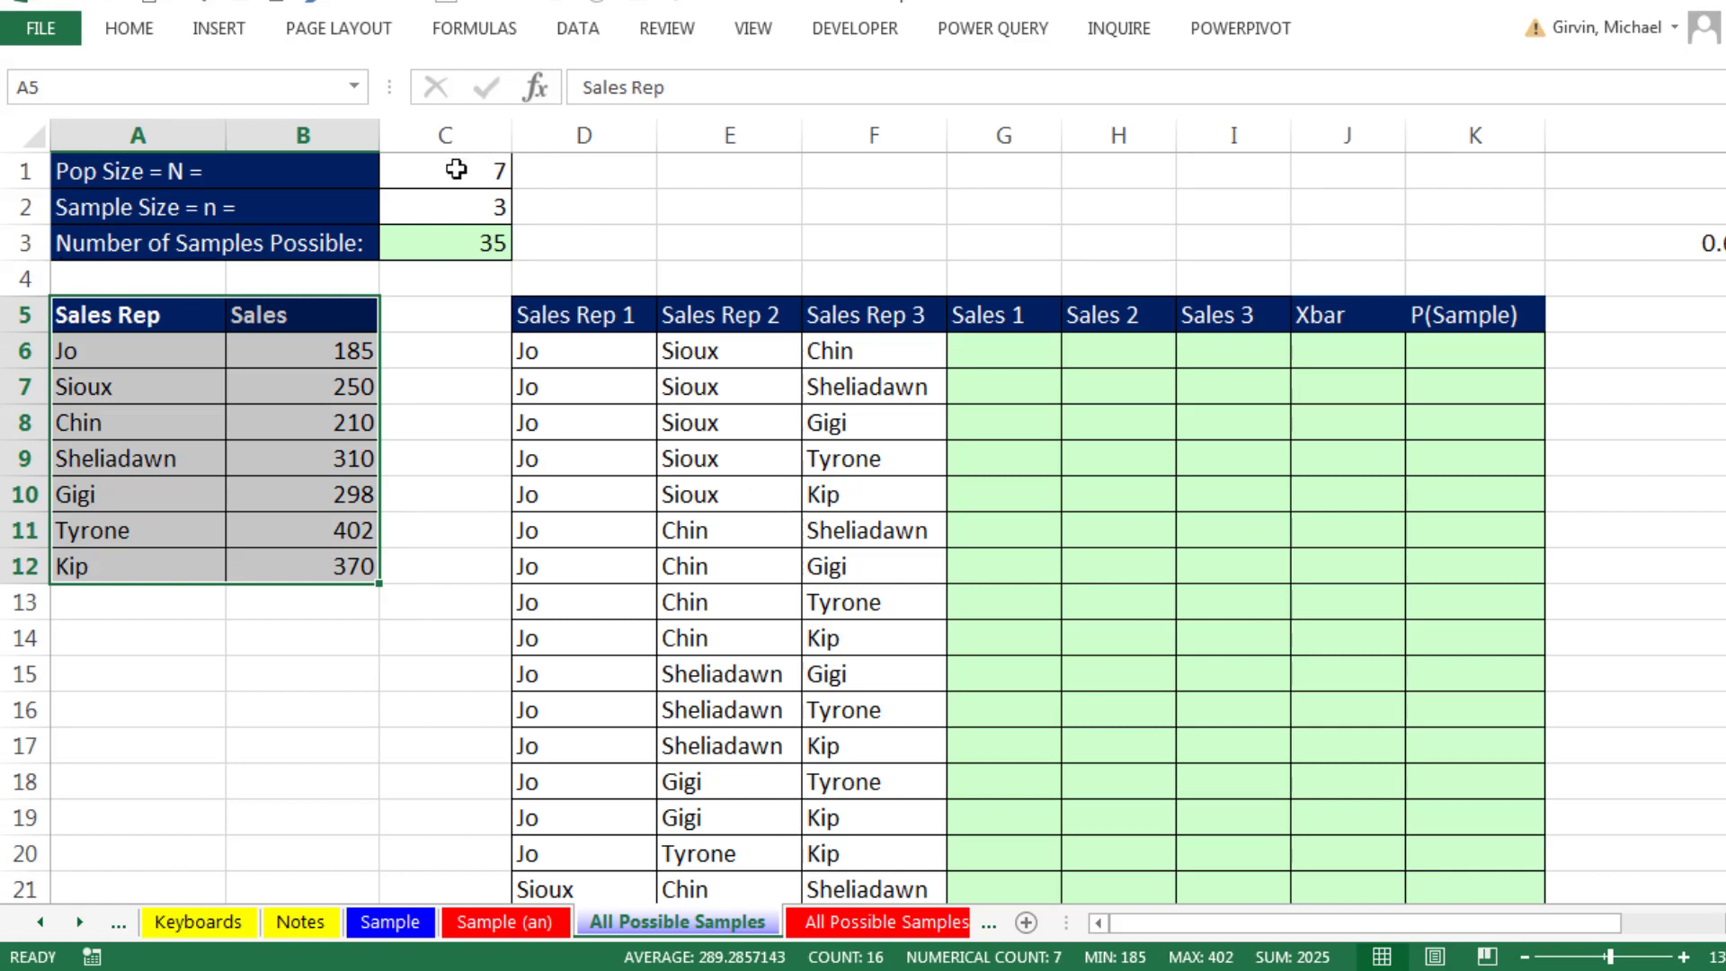
click(455, 165)
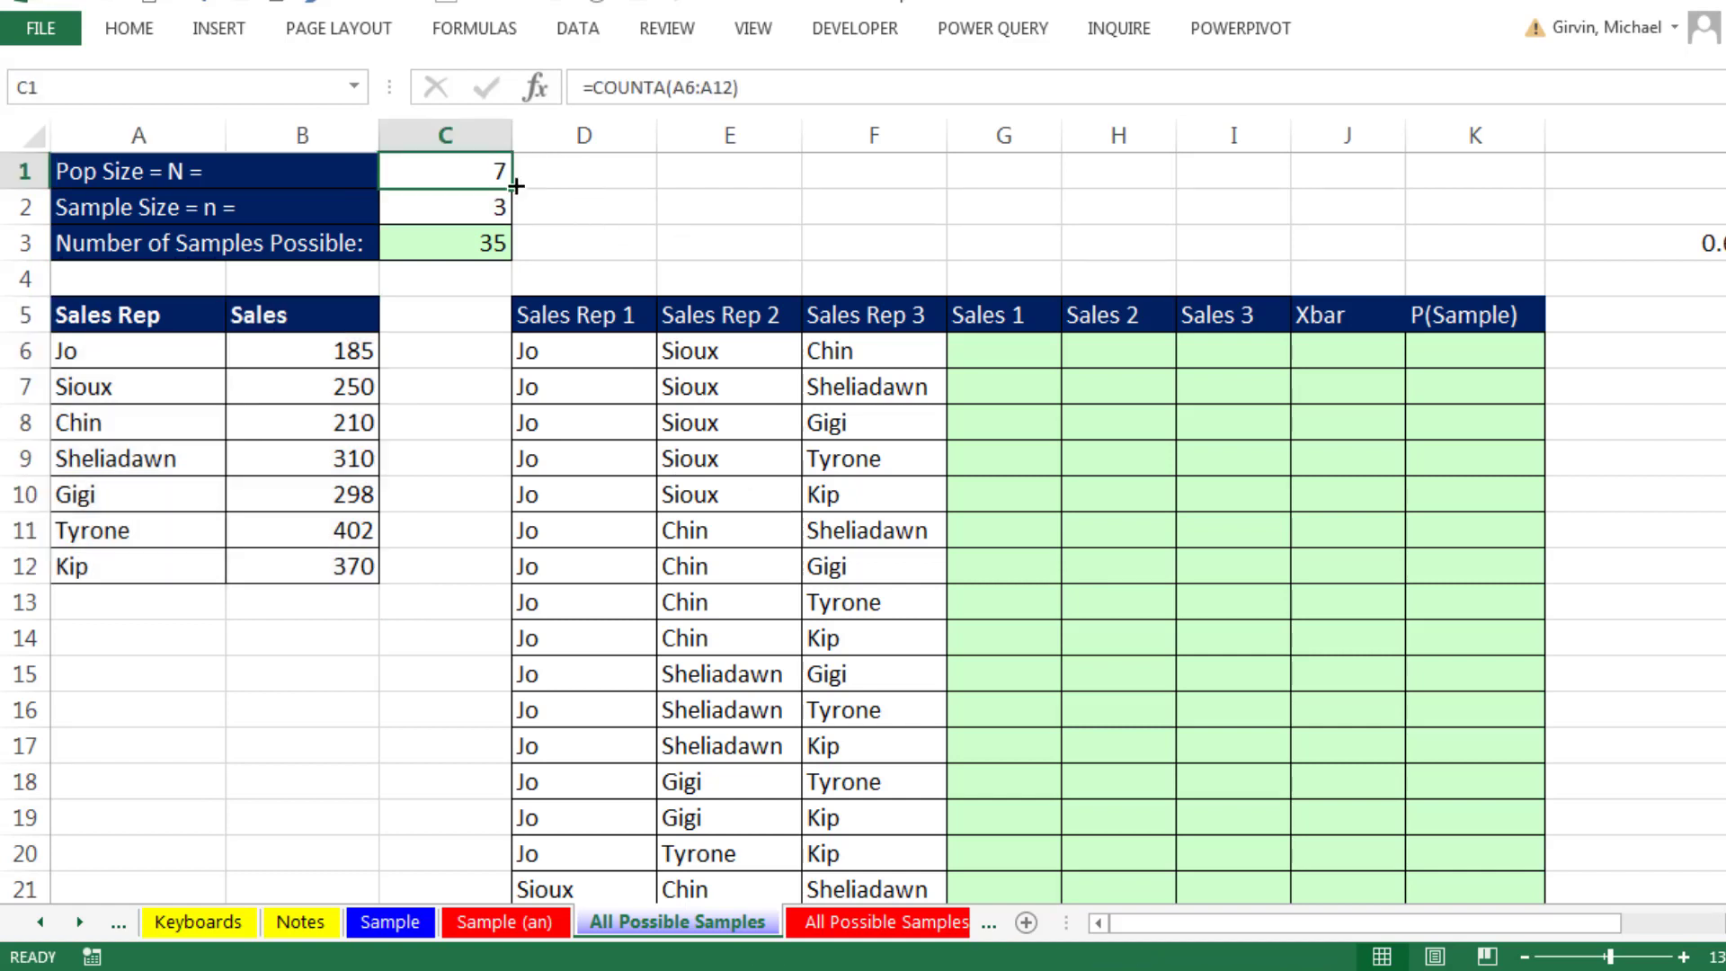
click(420, 205)
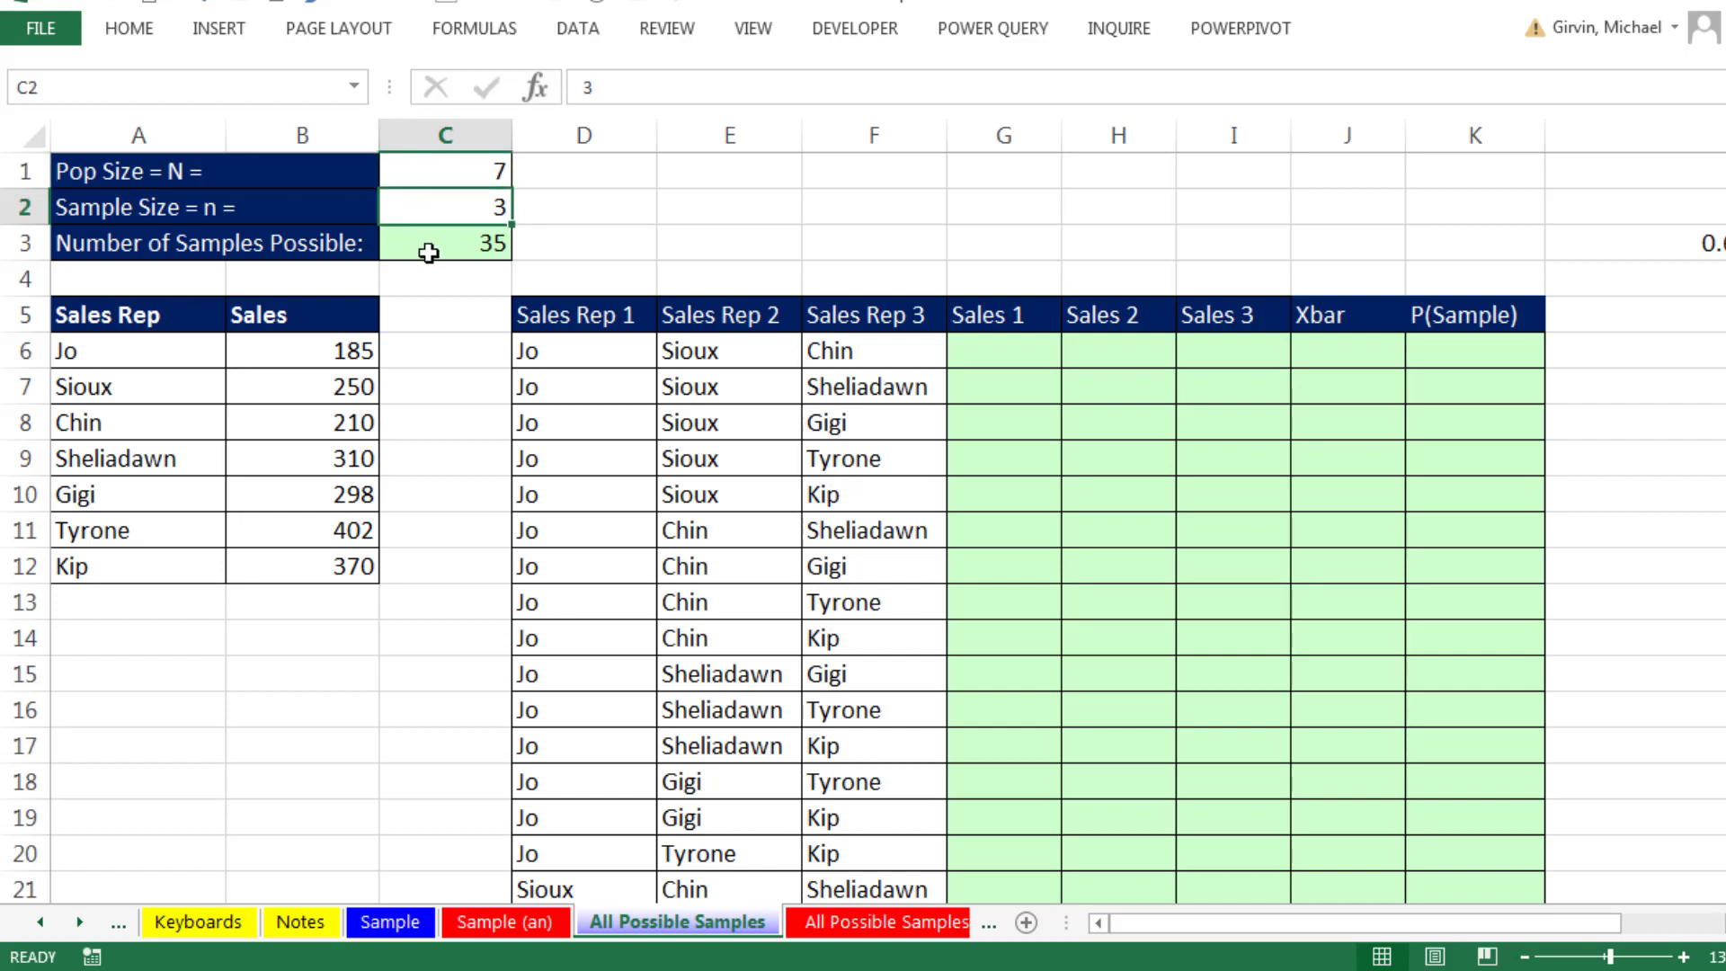
click(429, 252)
double_click(429, 245)
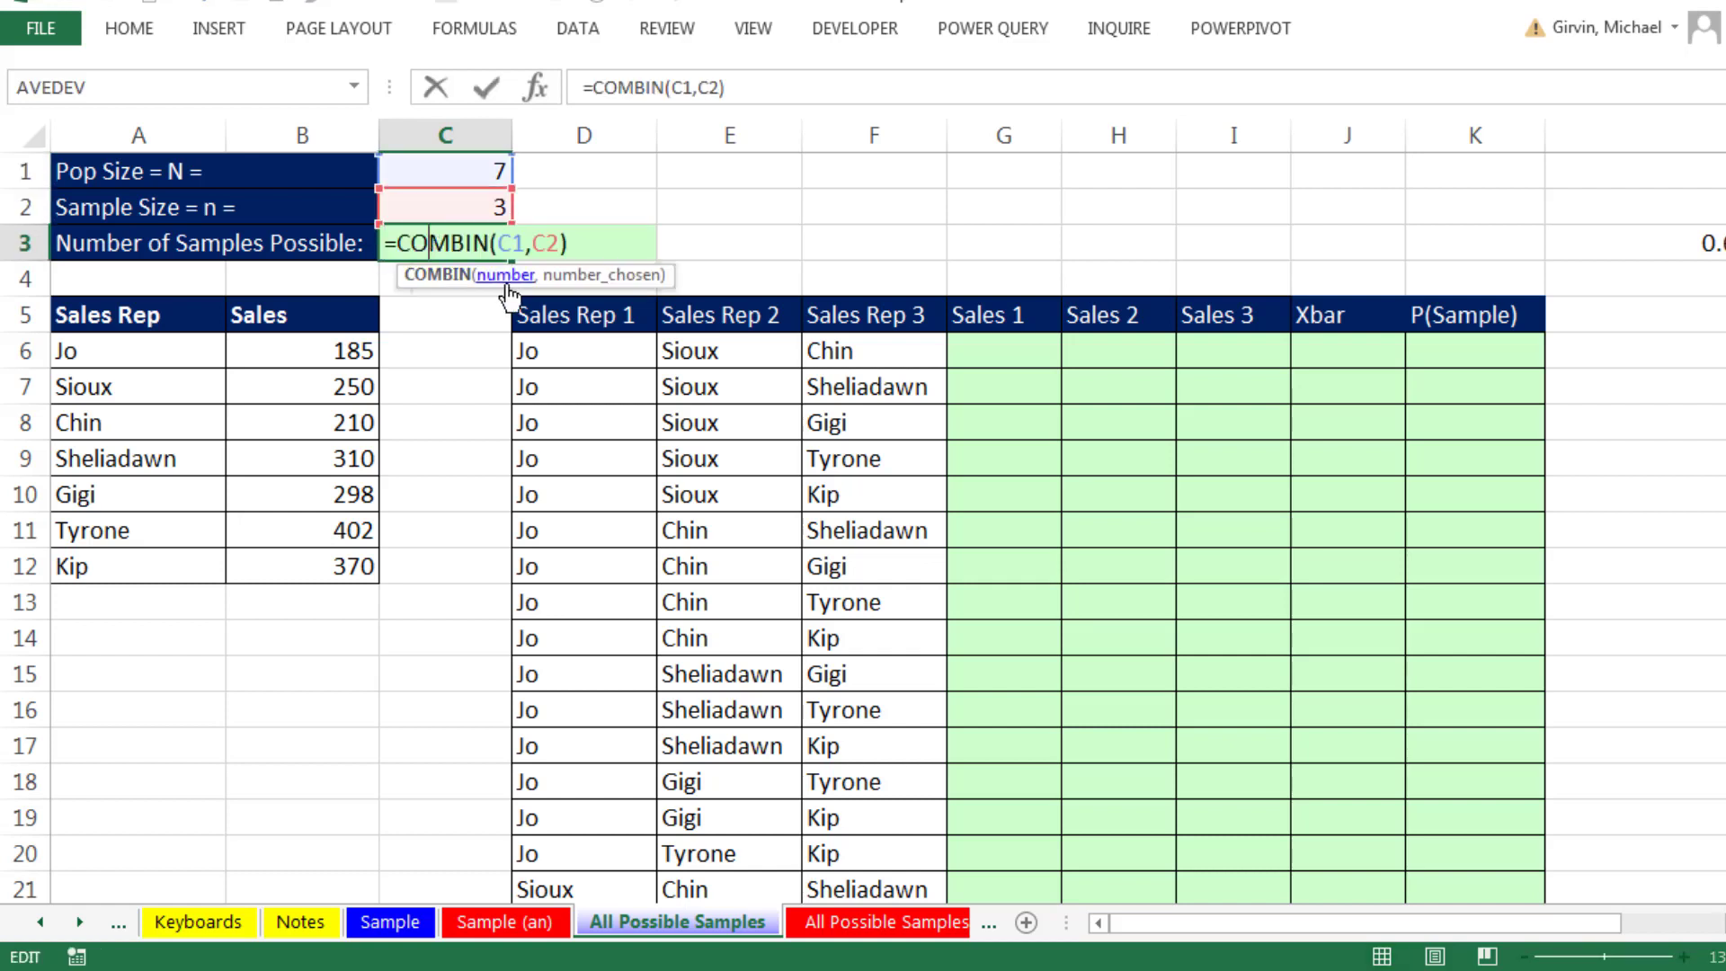
key(ctrl+Return)
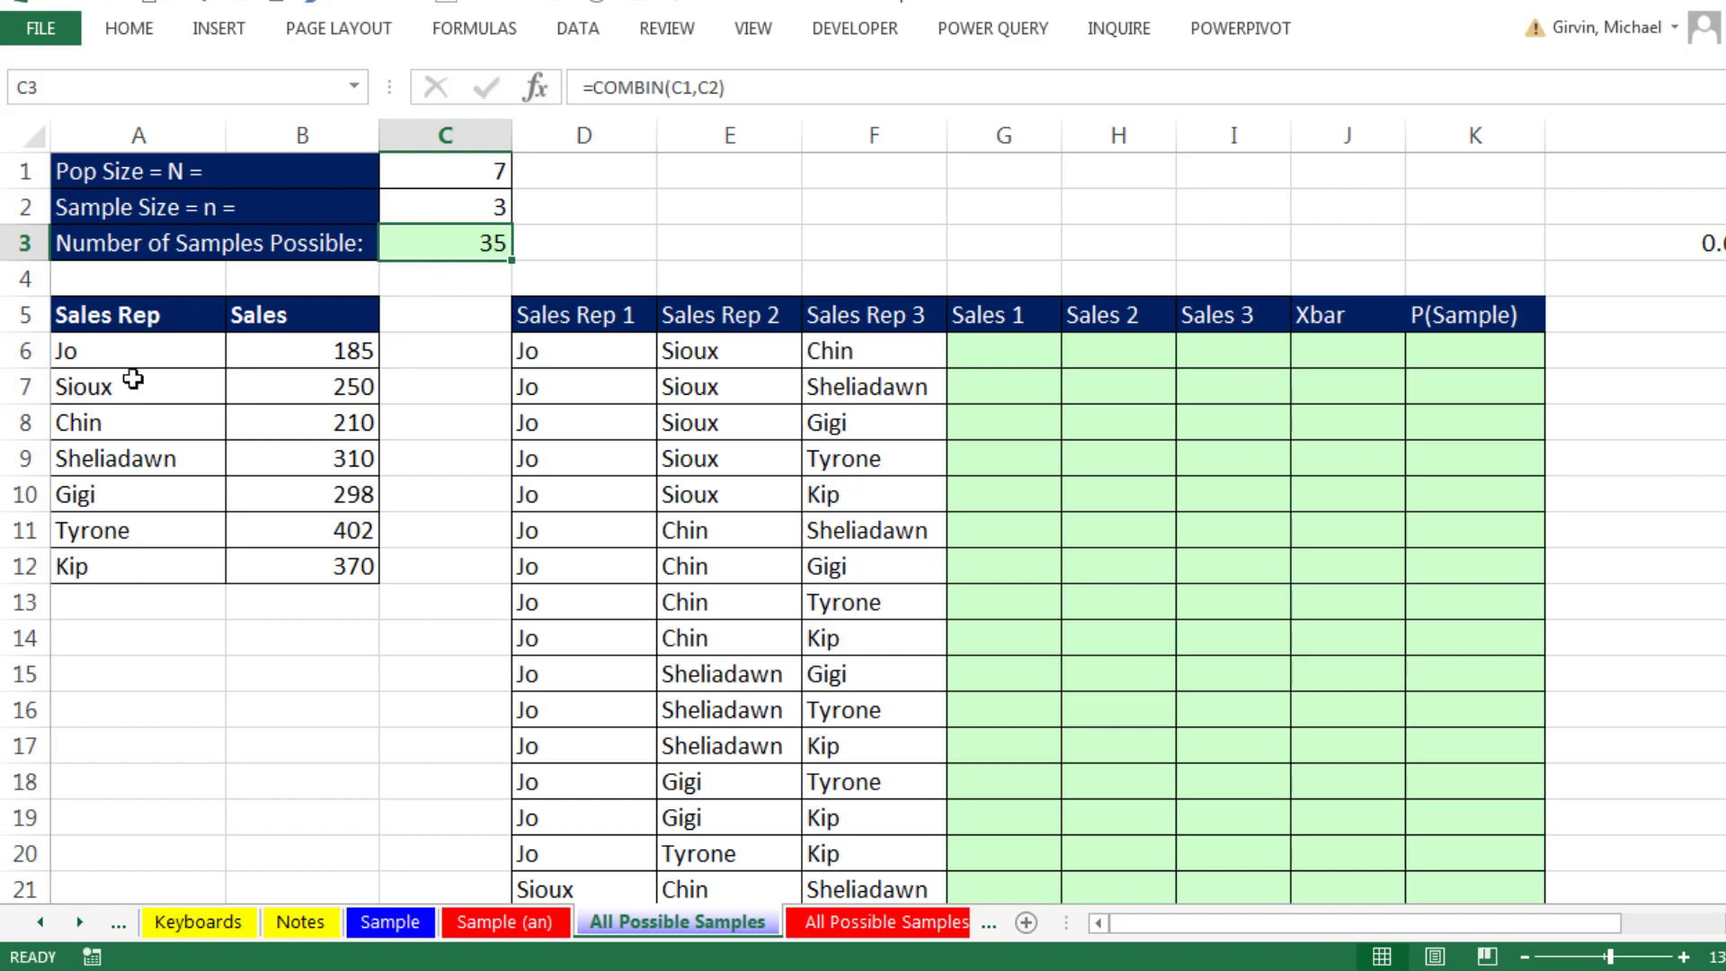
- Examine the listed three-rep combinations against the sales rep table and the sample on the Sample sheet
drag(585, 349, 745, 500)
drag(126, 431, 135, 564)
drag(863, 349, 878, 486)
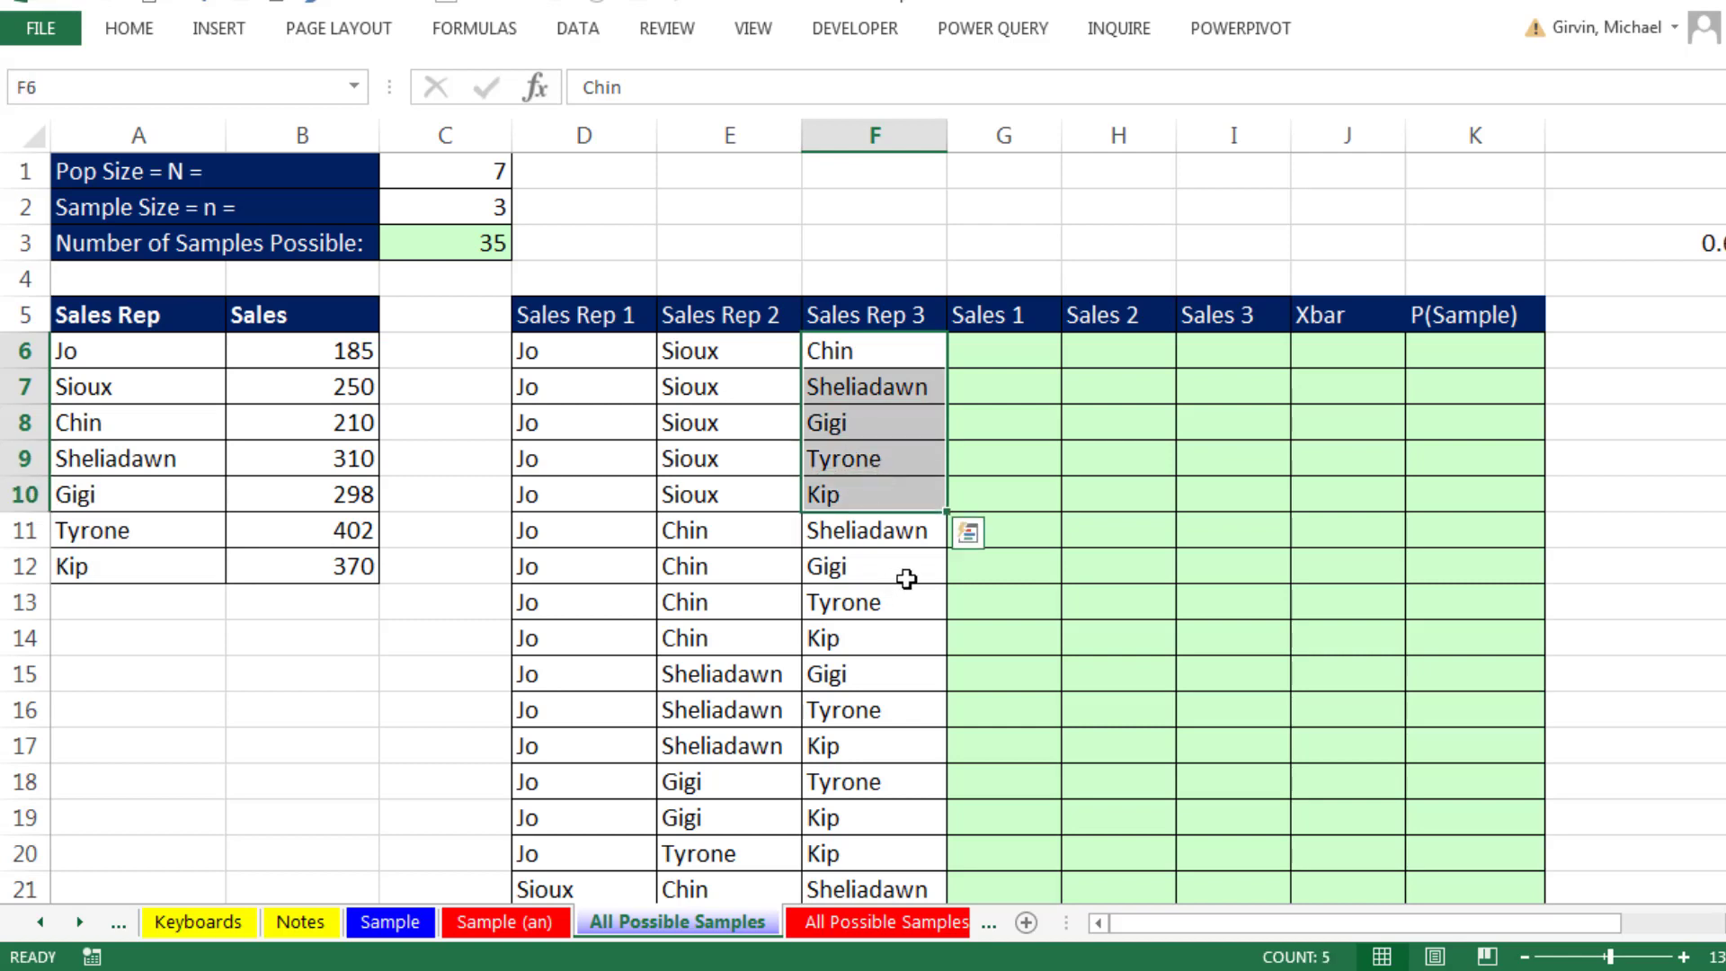
scroll(909, 585, down, 7)
scroll(916, 604, up, 6)
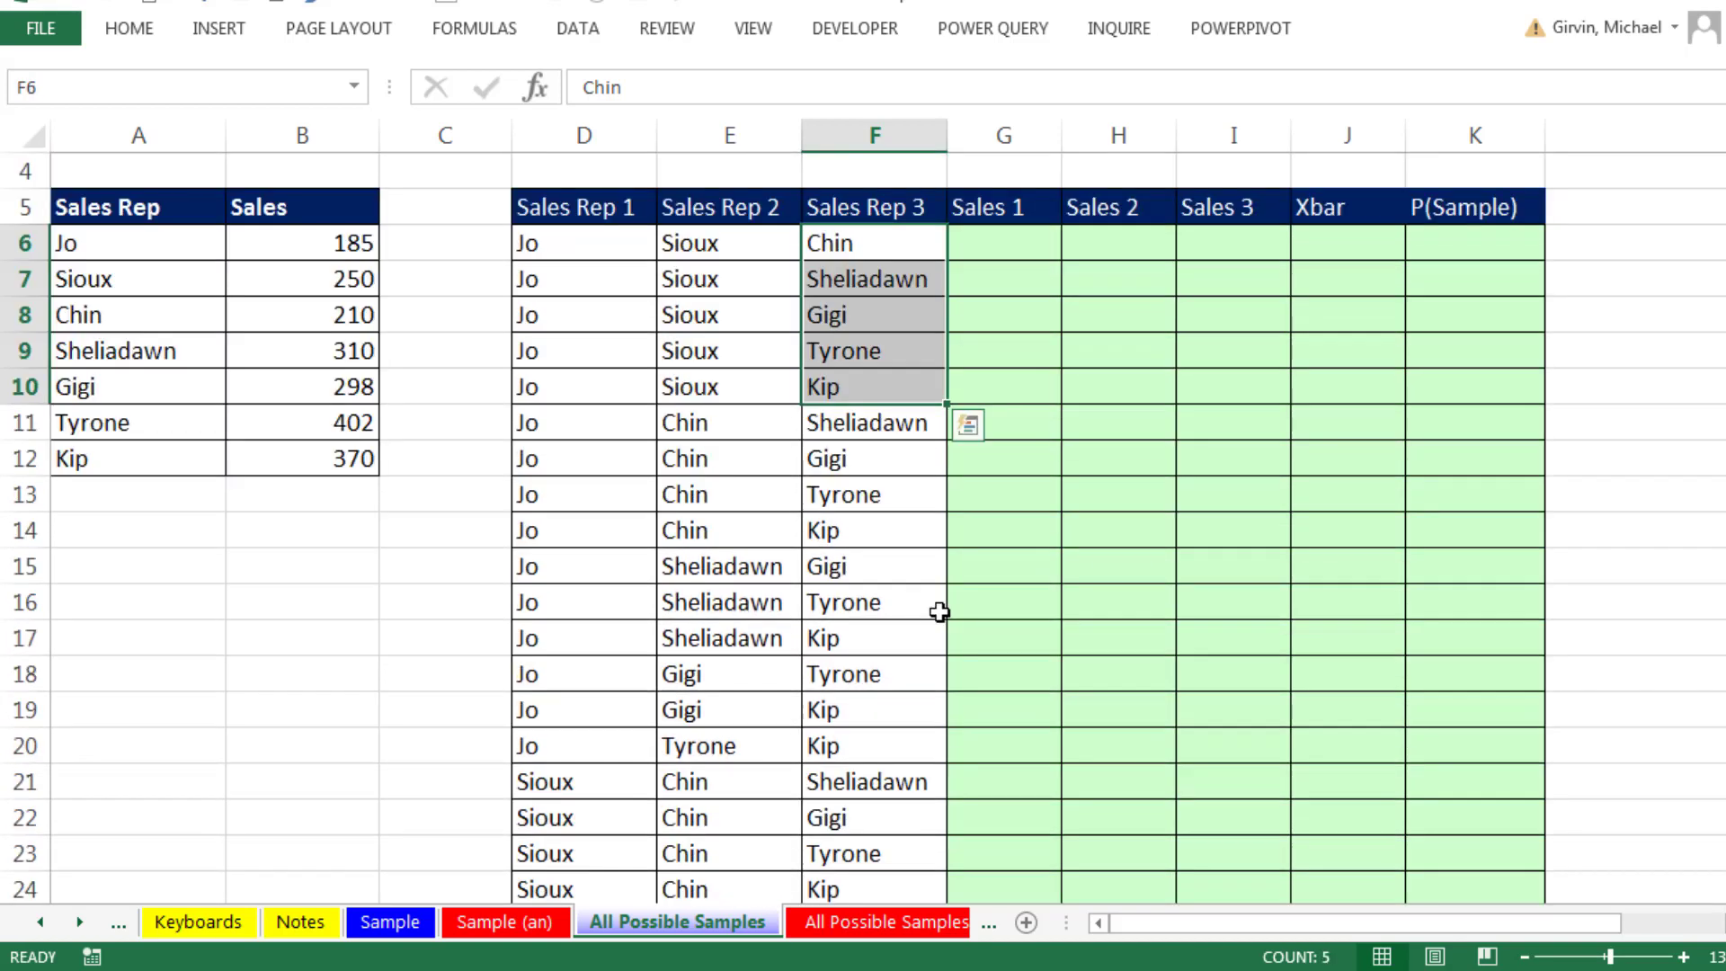
click(390, 922)
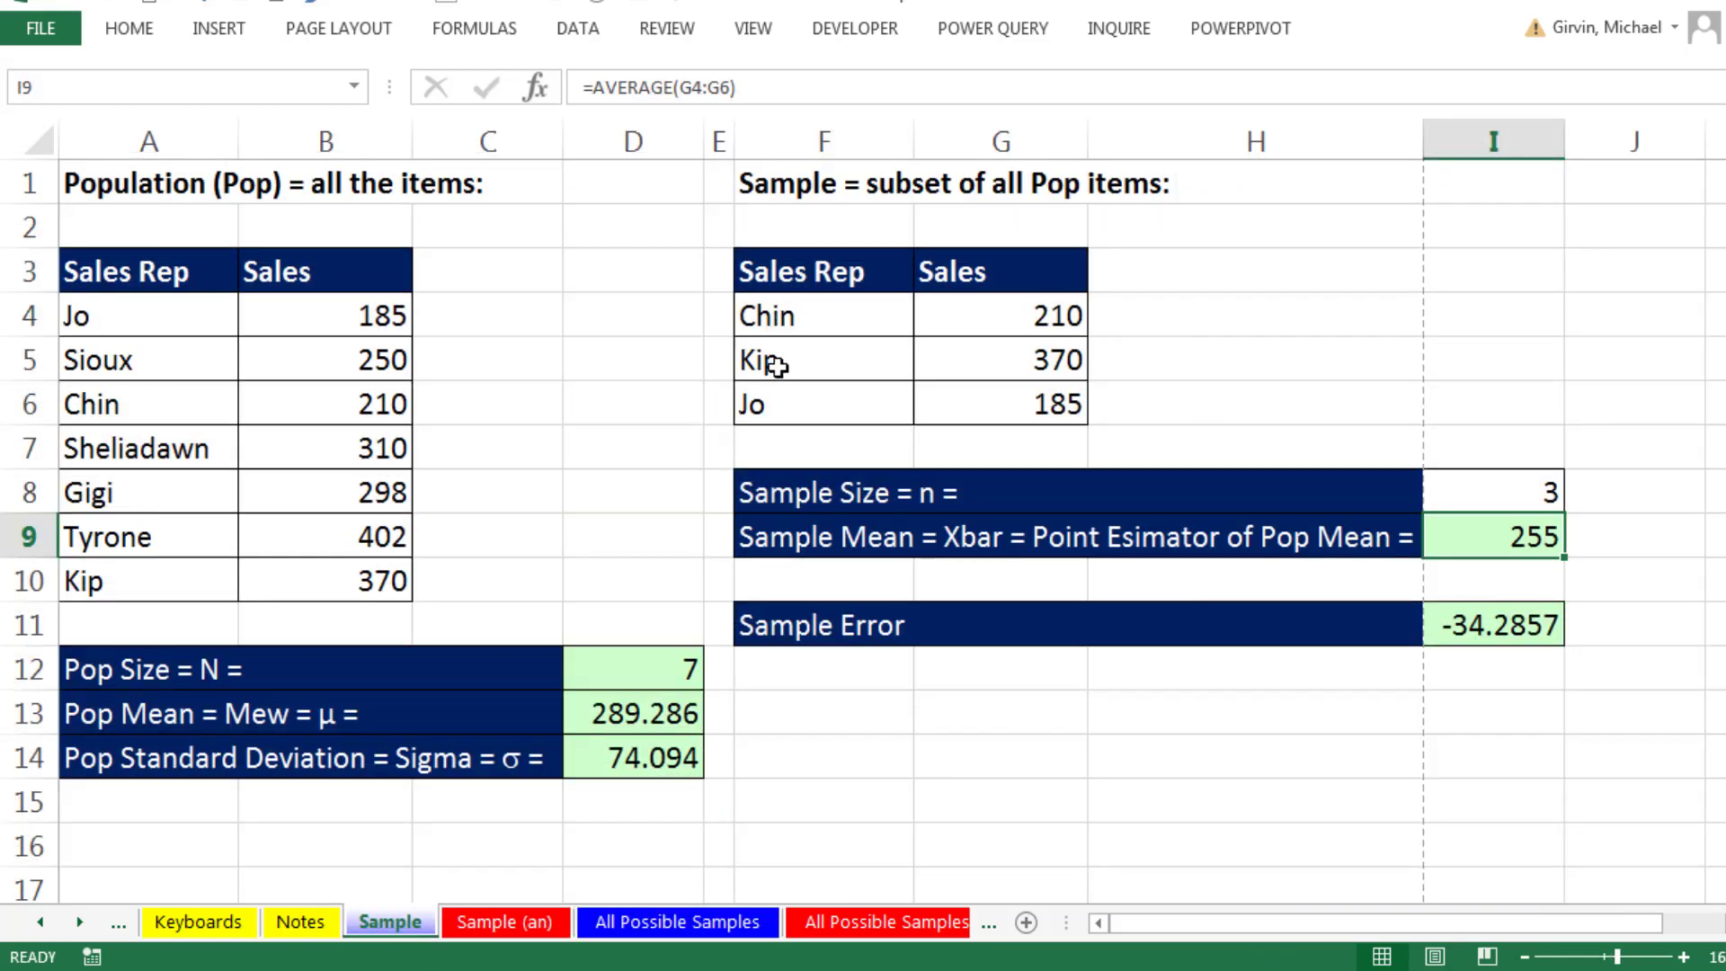
- In G6 of the All Possible Samples sheet, start an XLOOKUP formula with D6:F40 as the lookup value
click(665, 923)
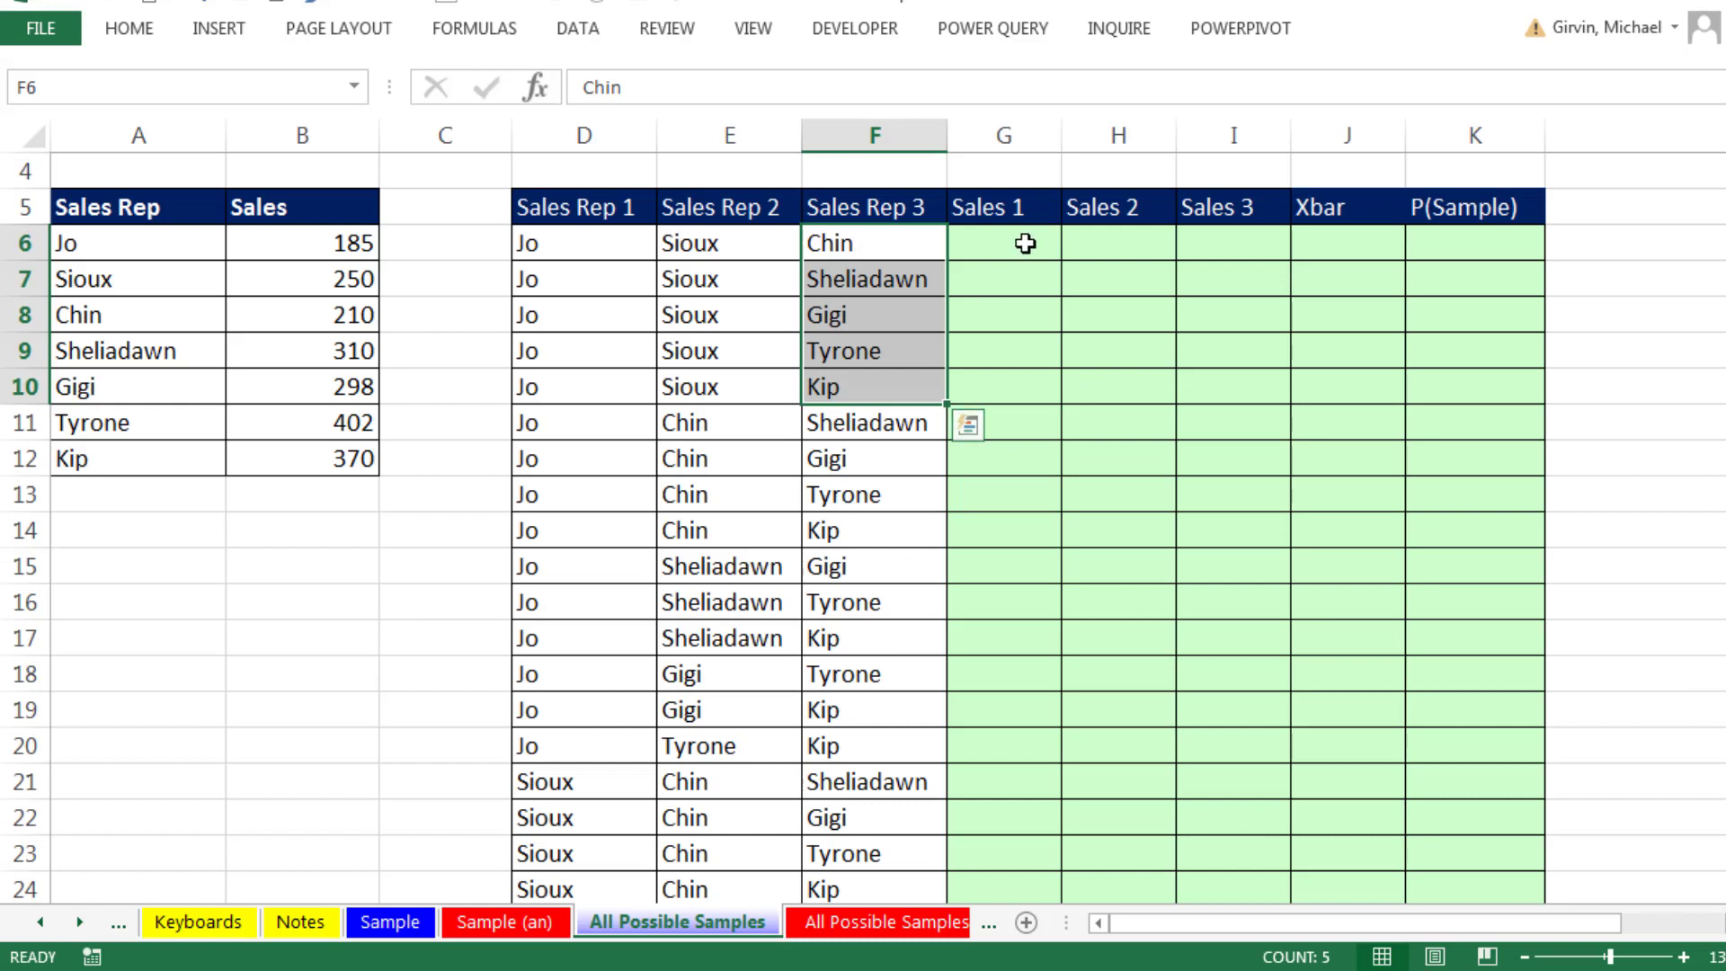
click(1024, 243)
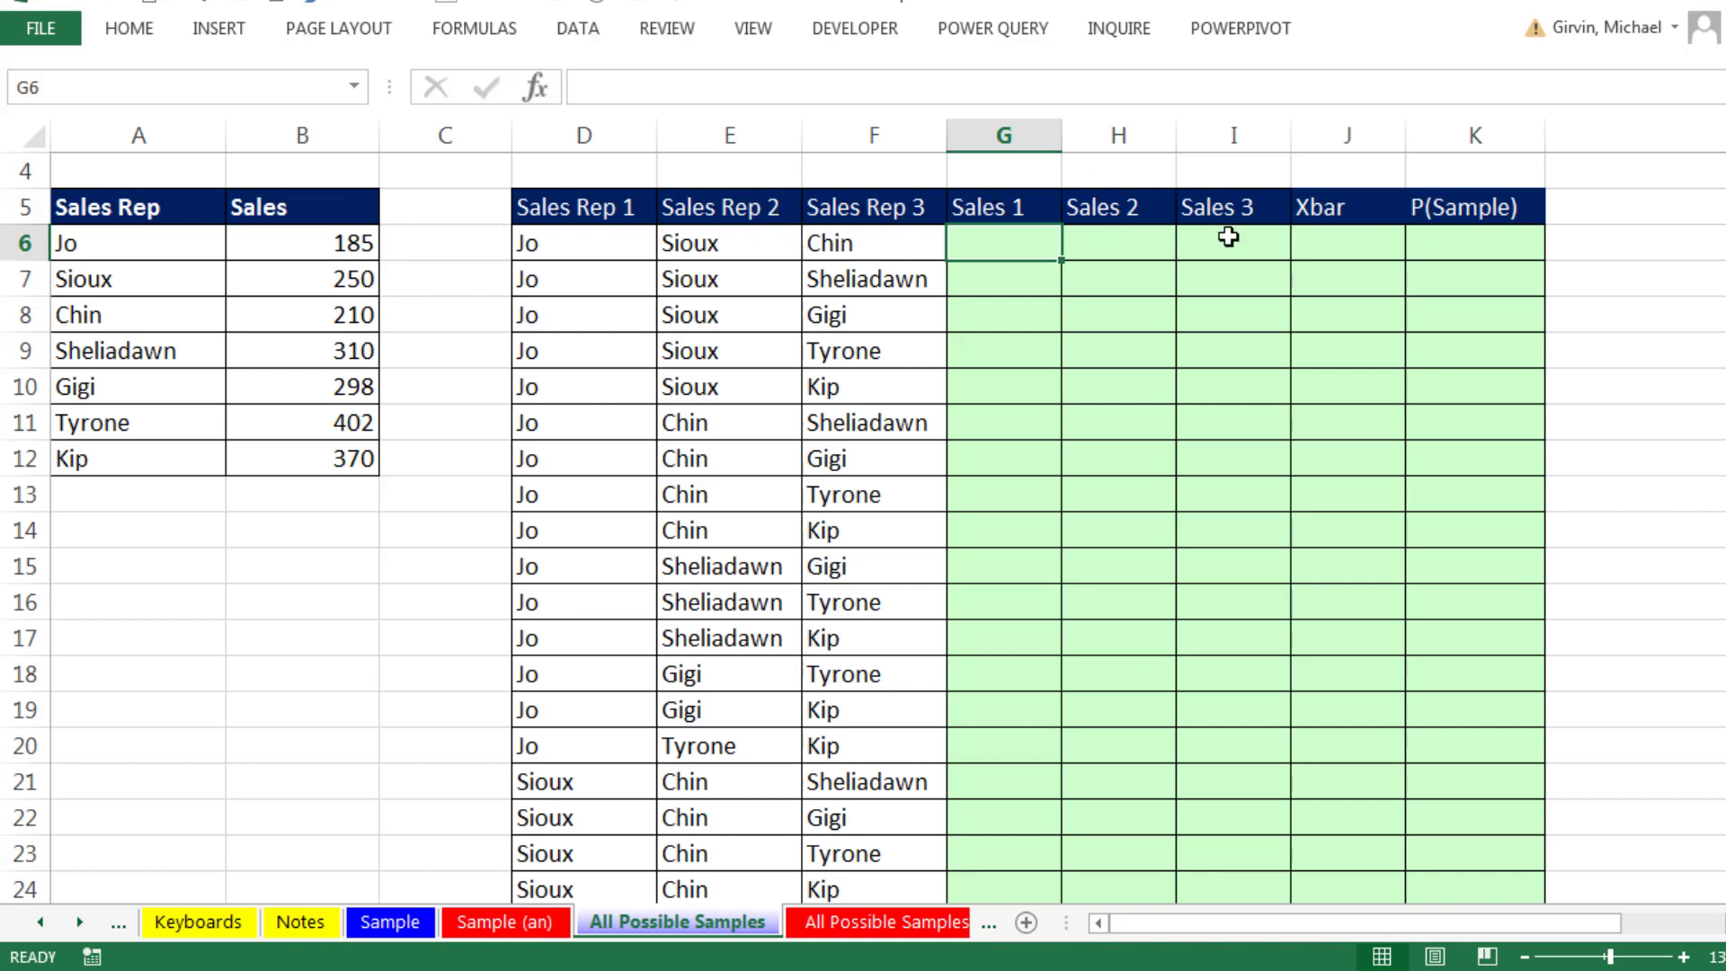
click(1227, 240)
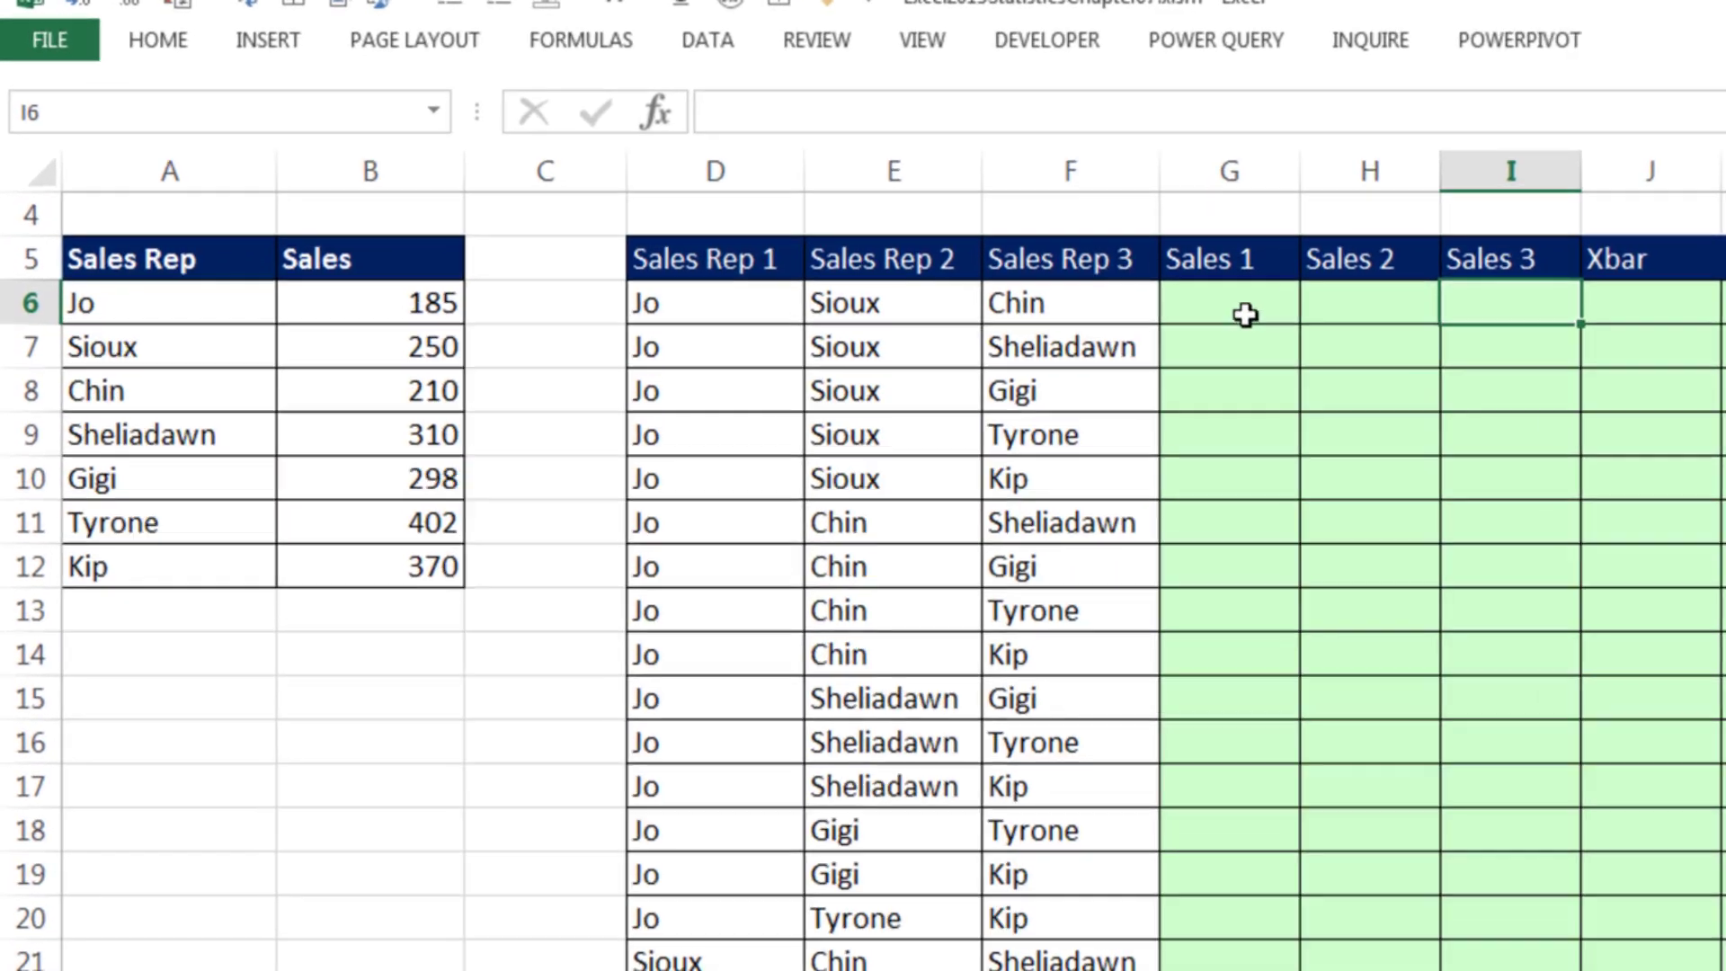
click(1011, 248)
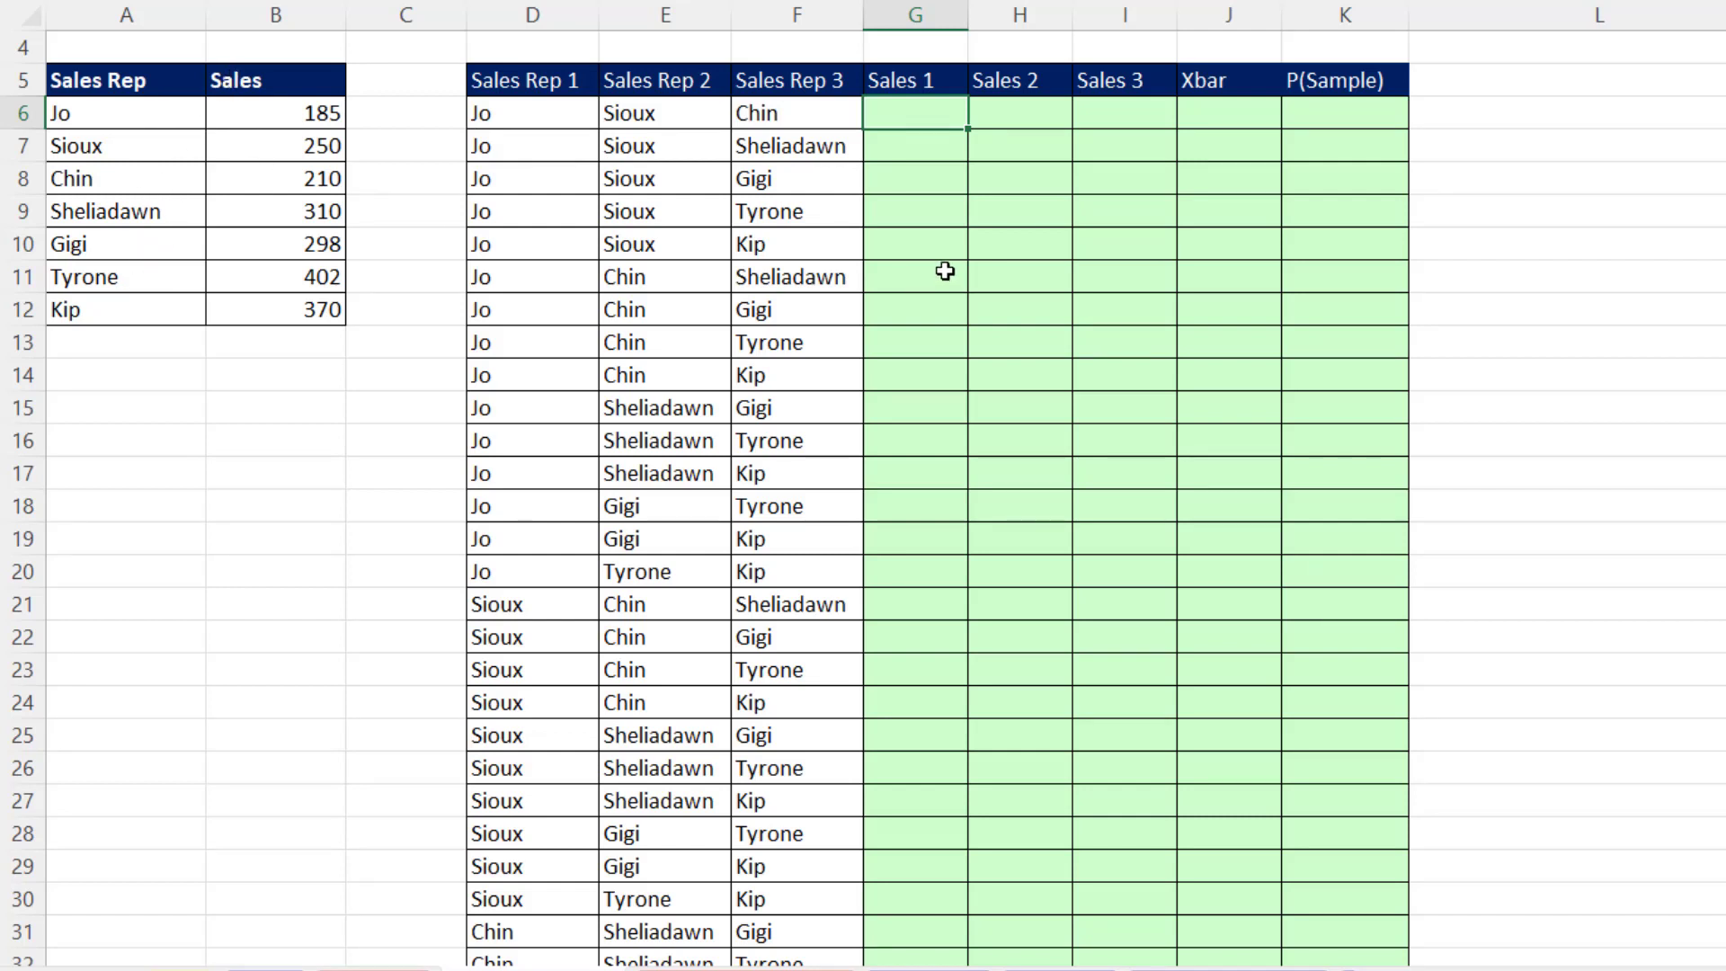
text(xl)
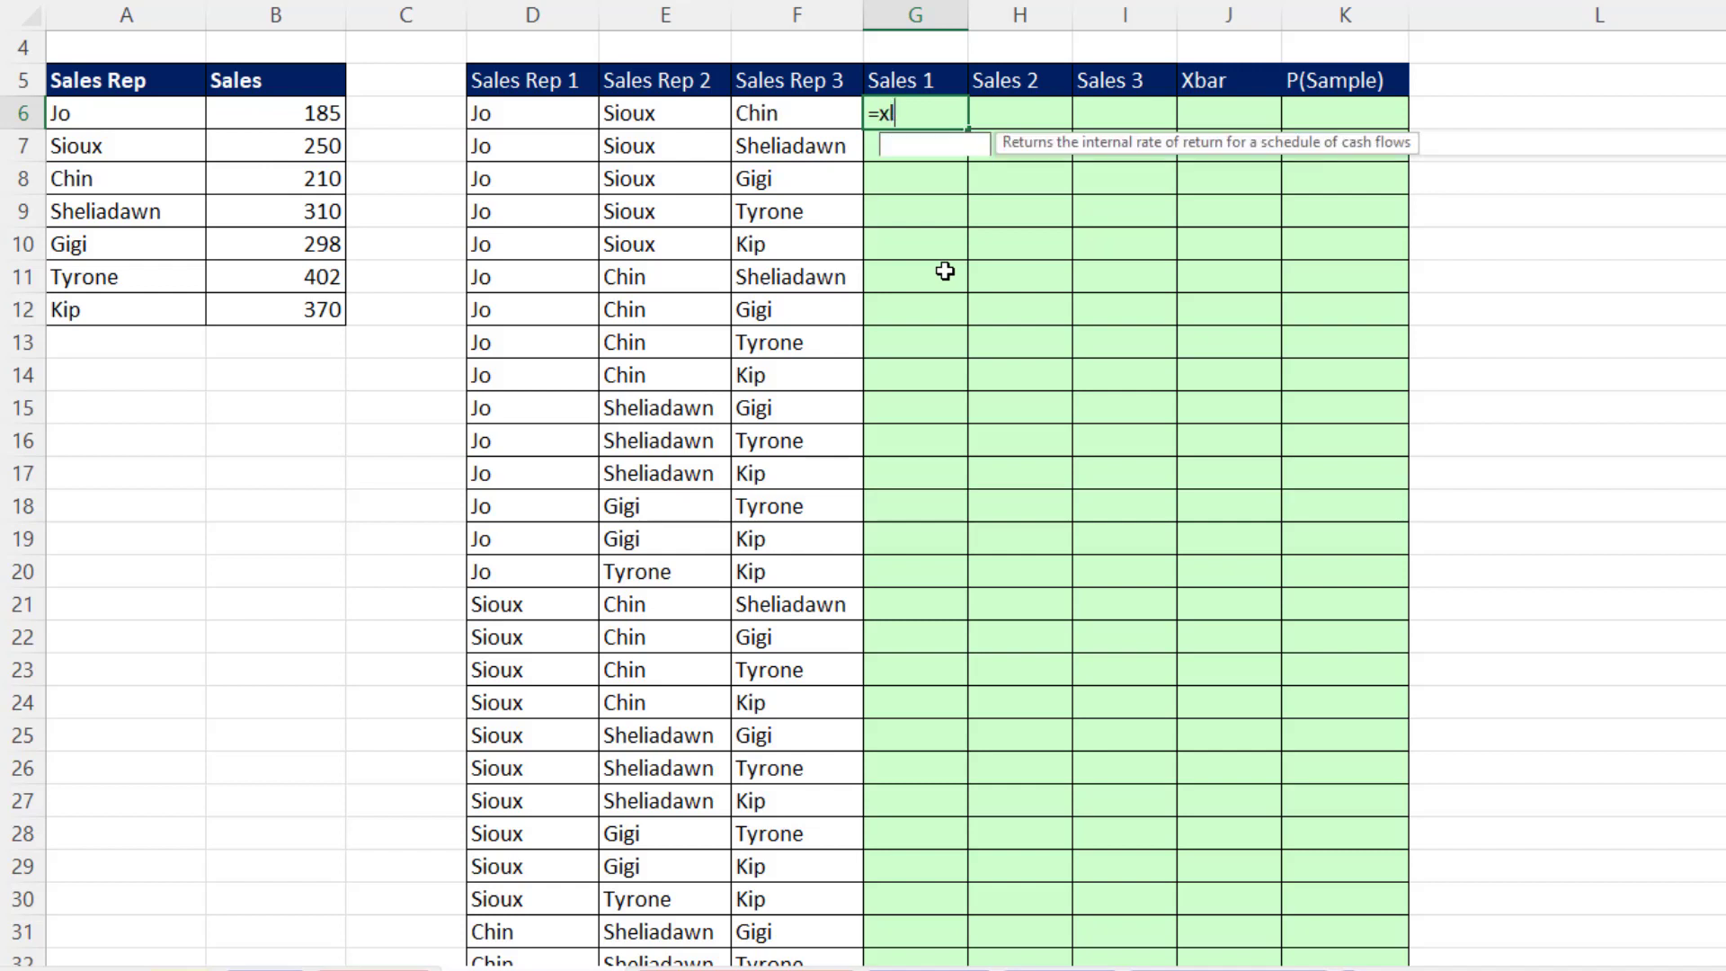
key(Tab)
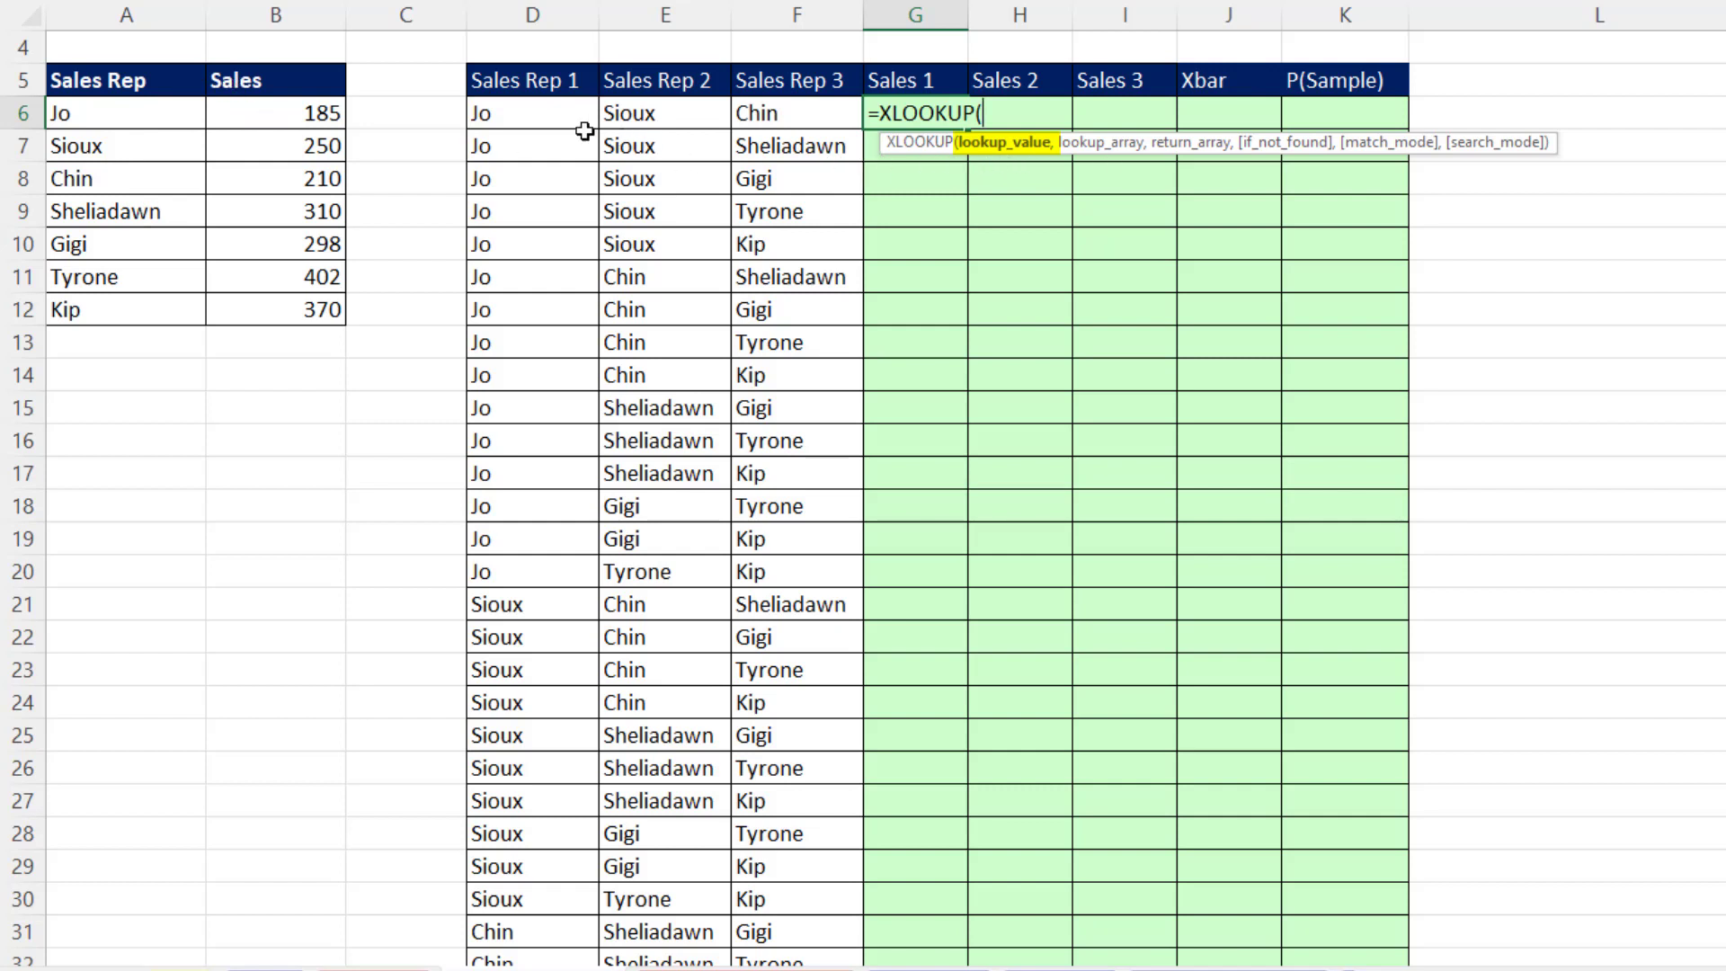
drag(494, 117, 778, 114)
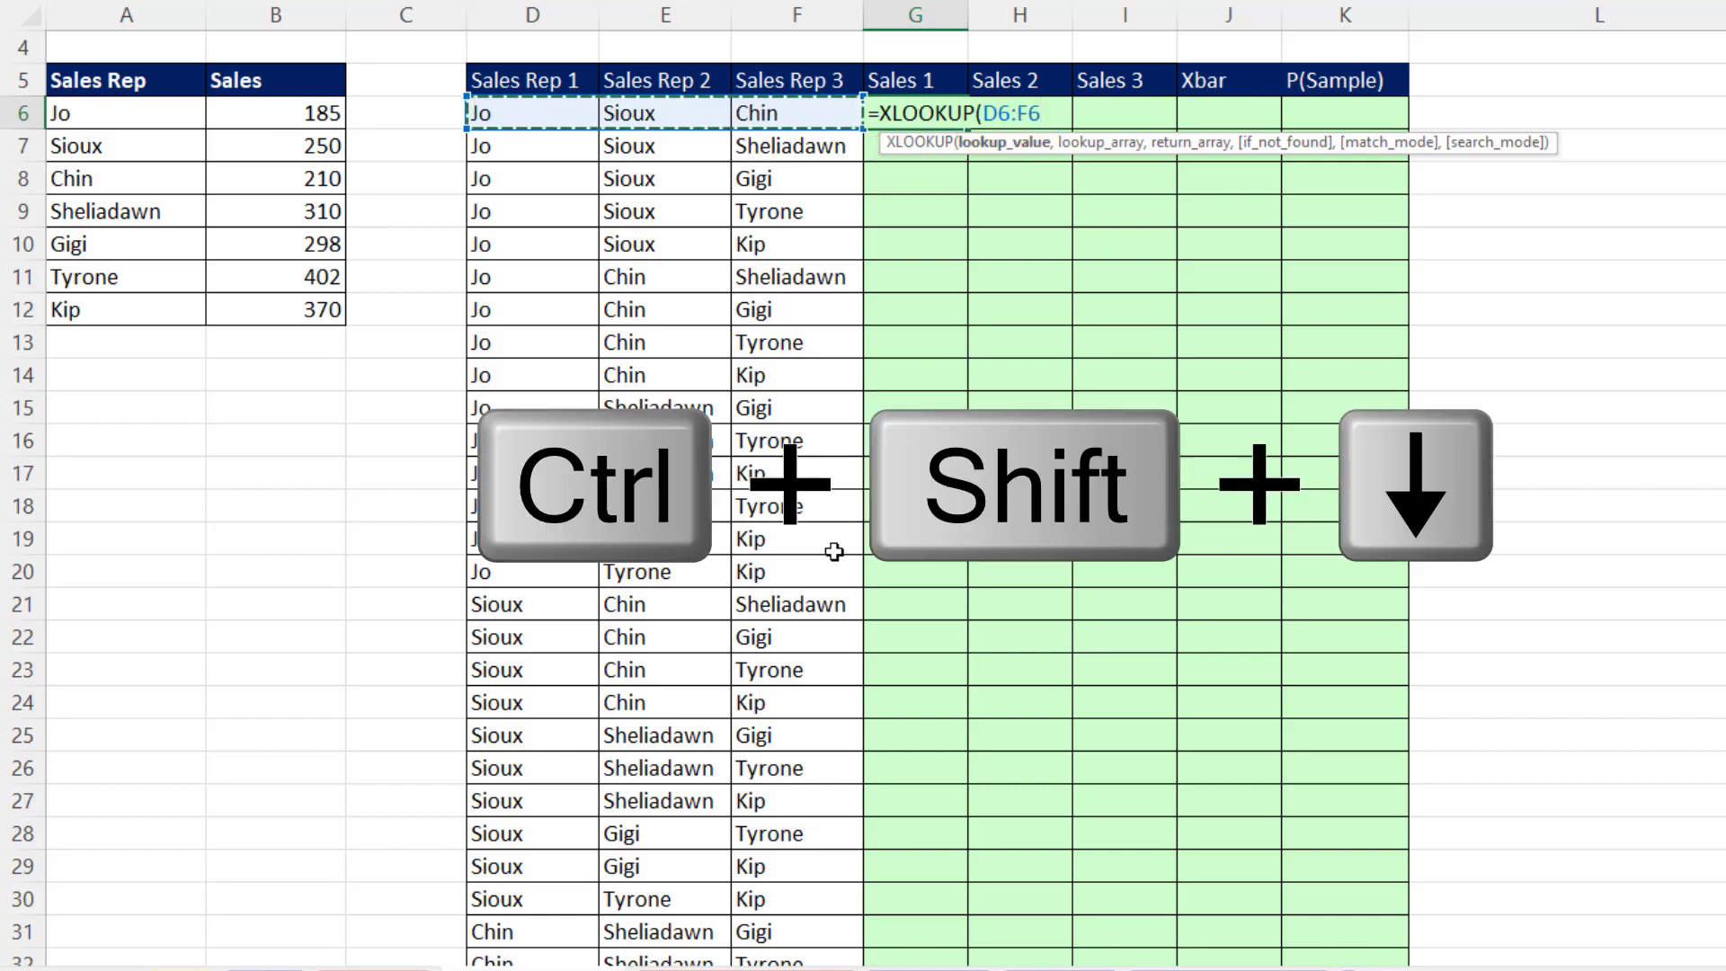
key(ctrl+shift+Down)
scroll(850, 899, up, 4)
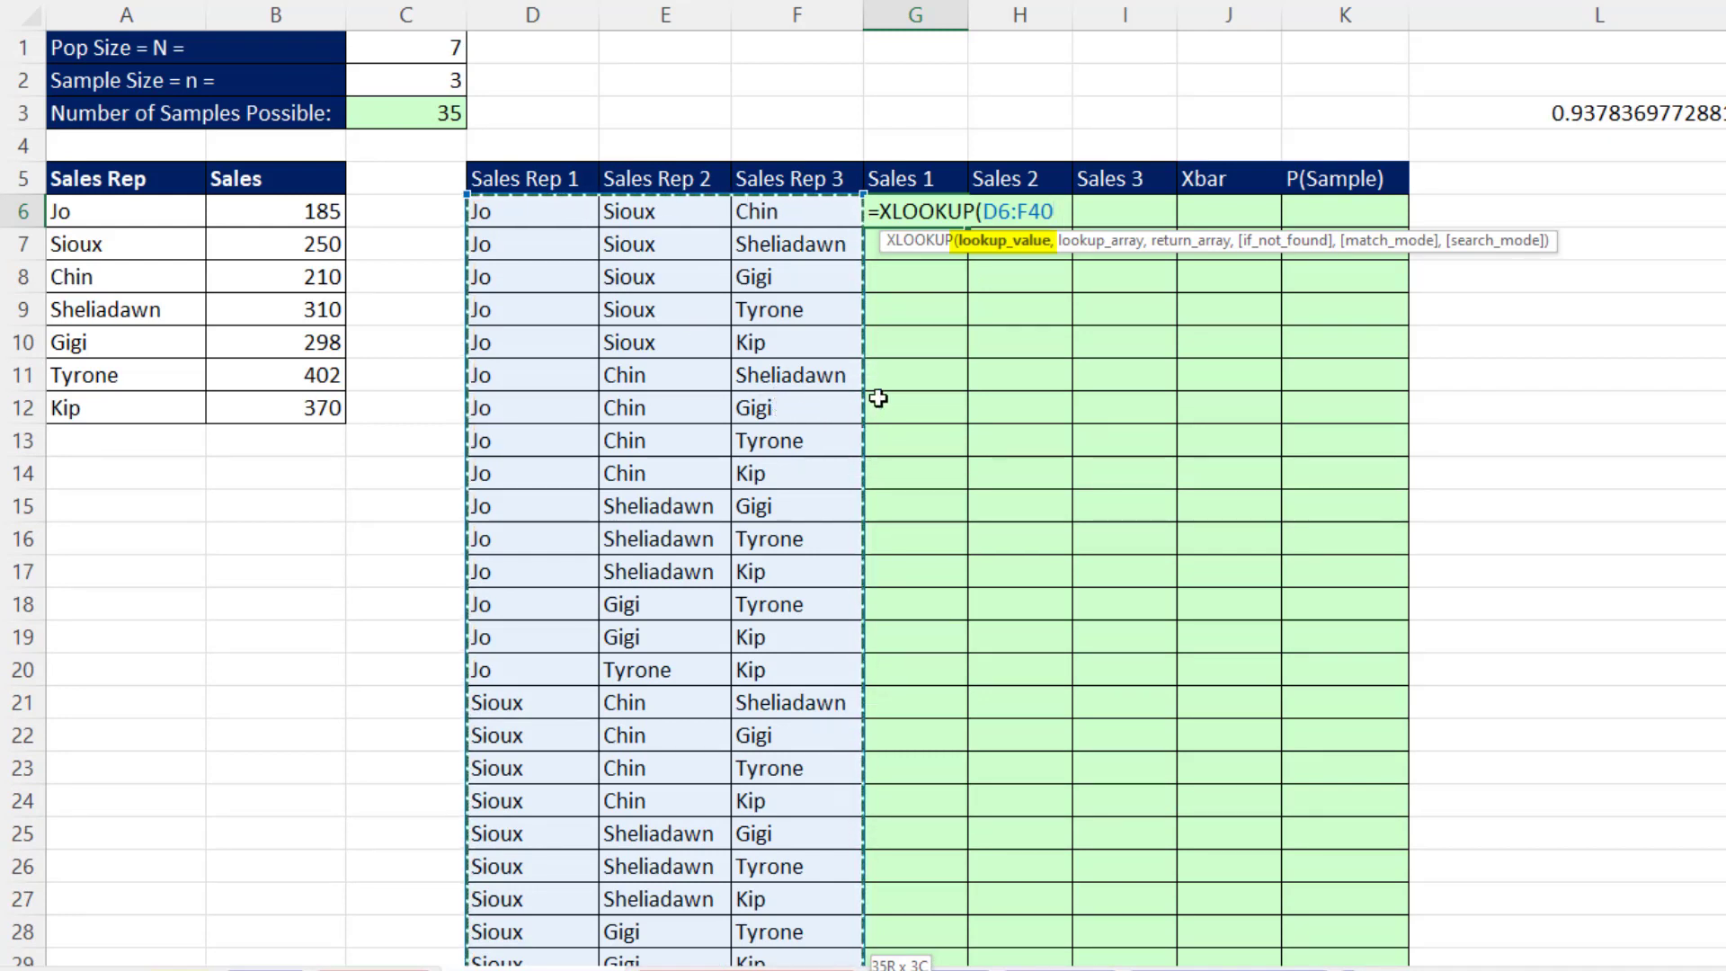
text(,)
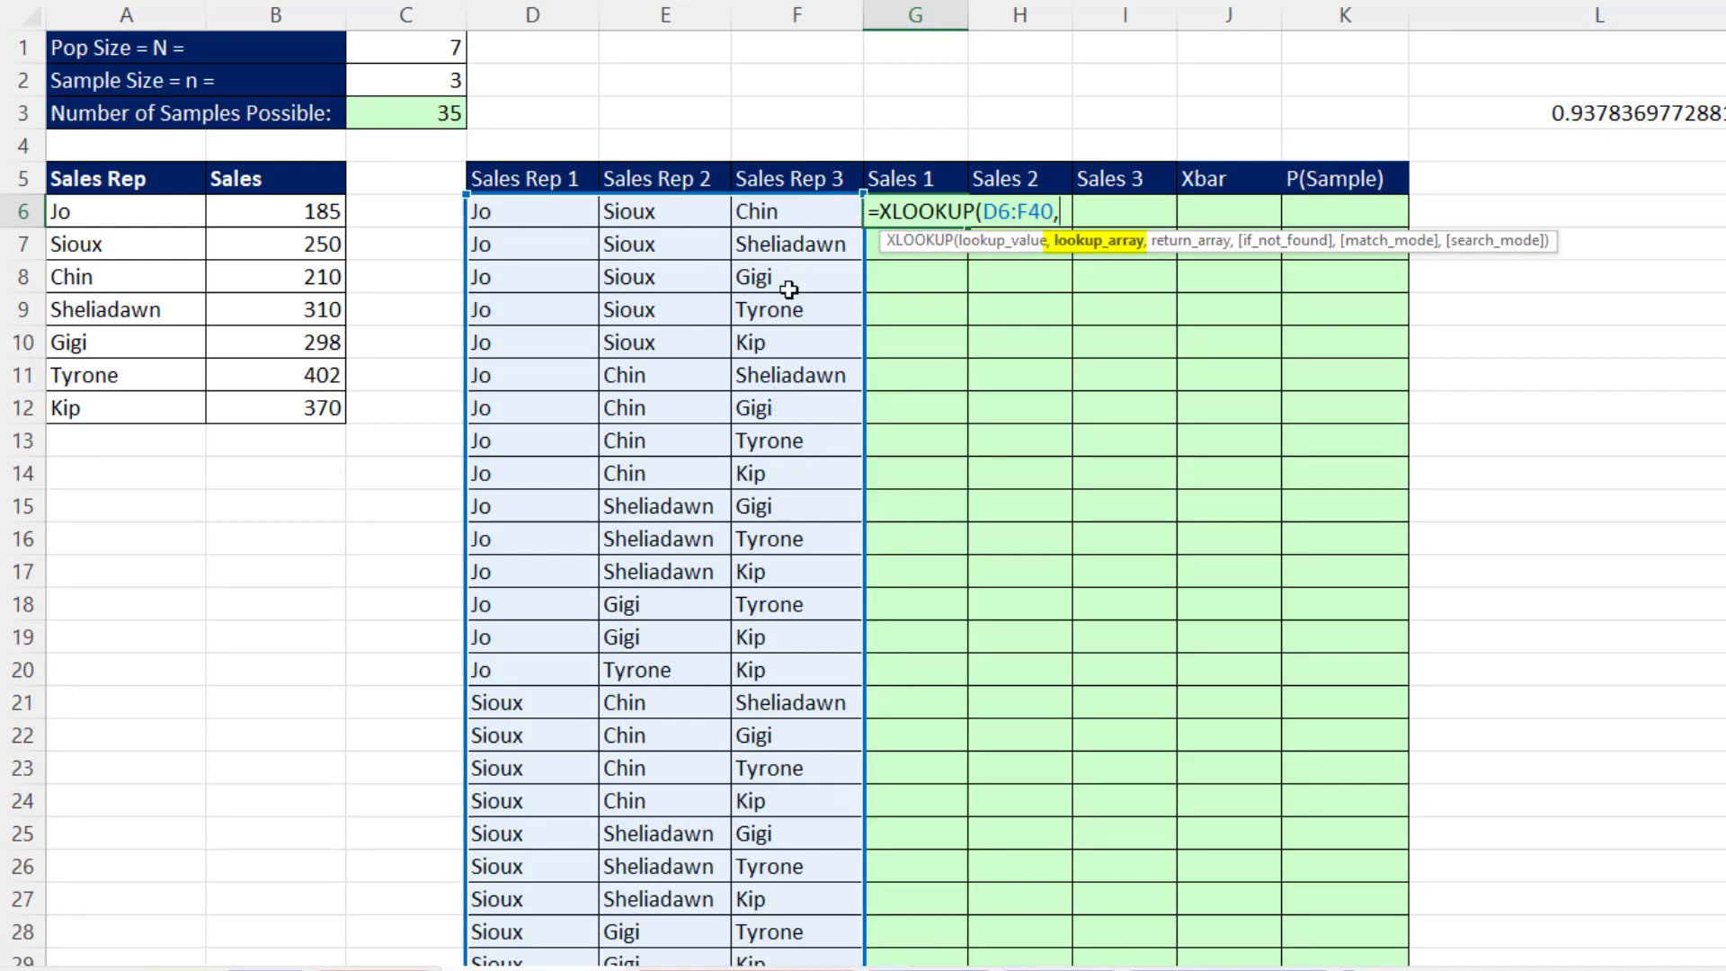
- Complete the XLOOKUP formula in G6 with A6:A12 as the lookup array and B6:B12 as the return array
drag(105, 208, 106, 401)
text(,)
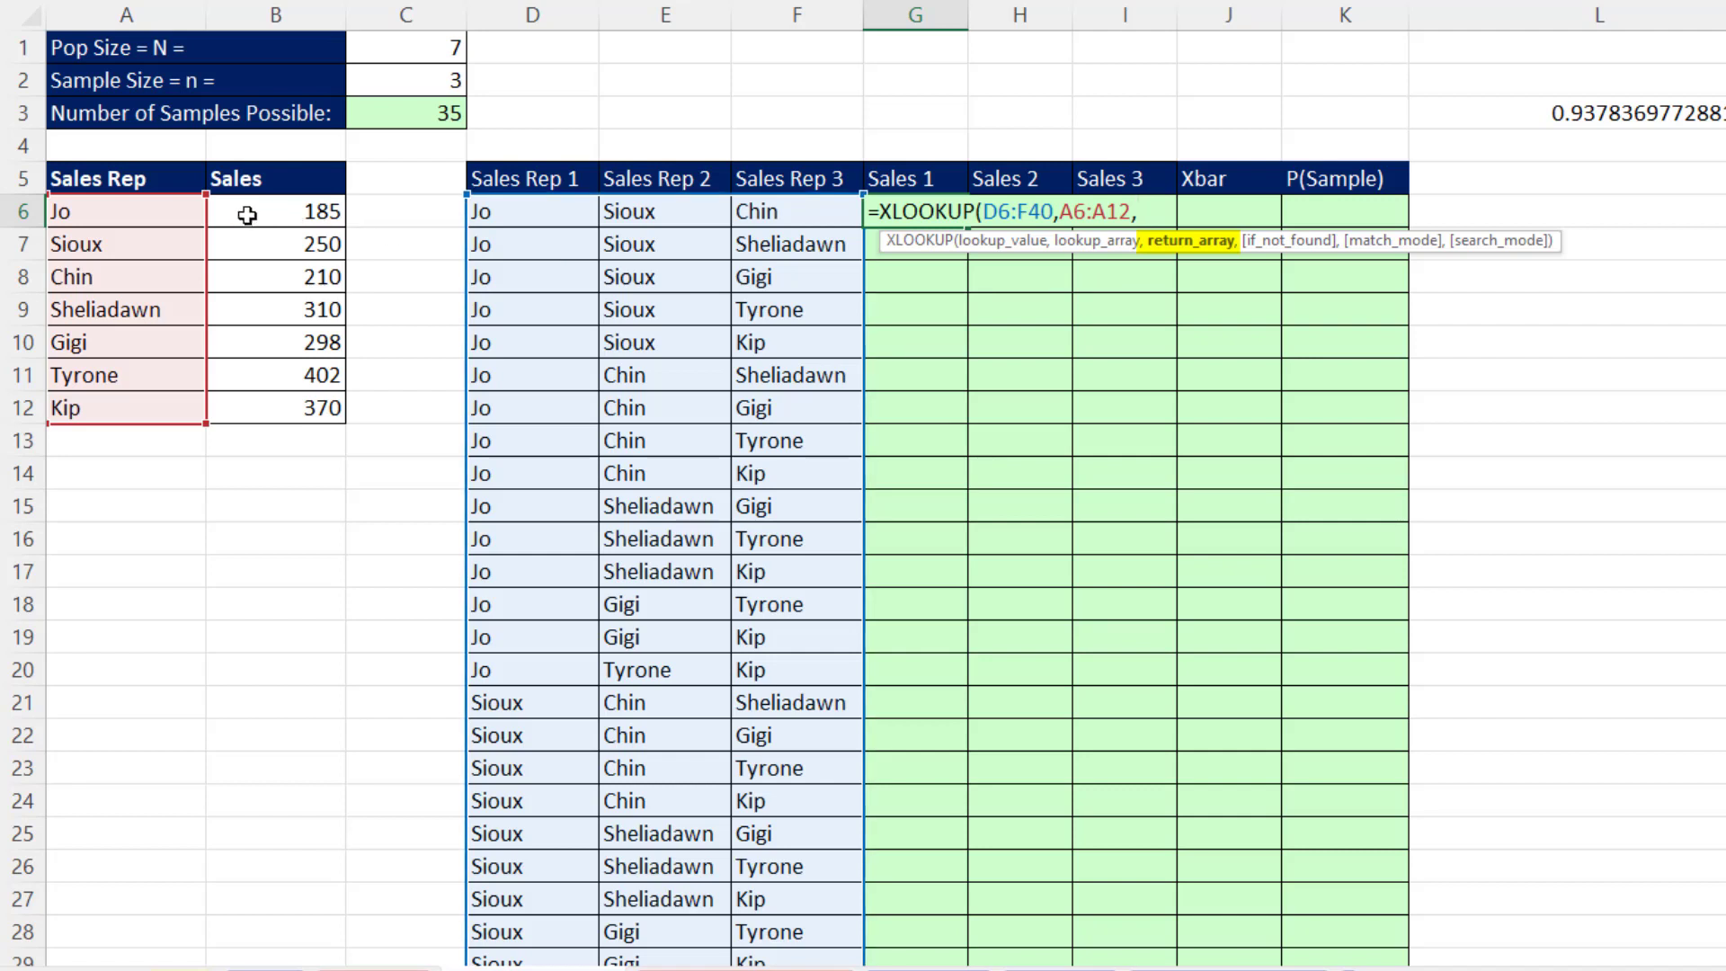
drag(239, 213, 246, 407)
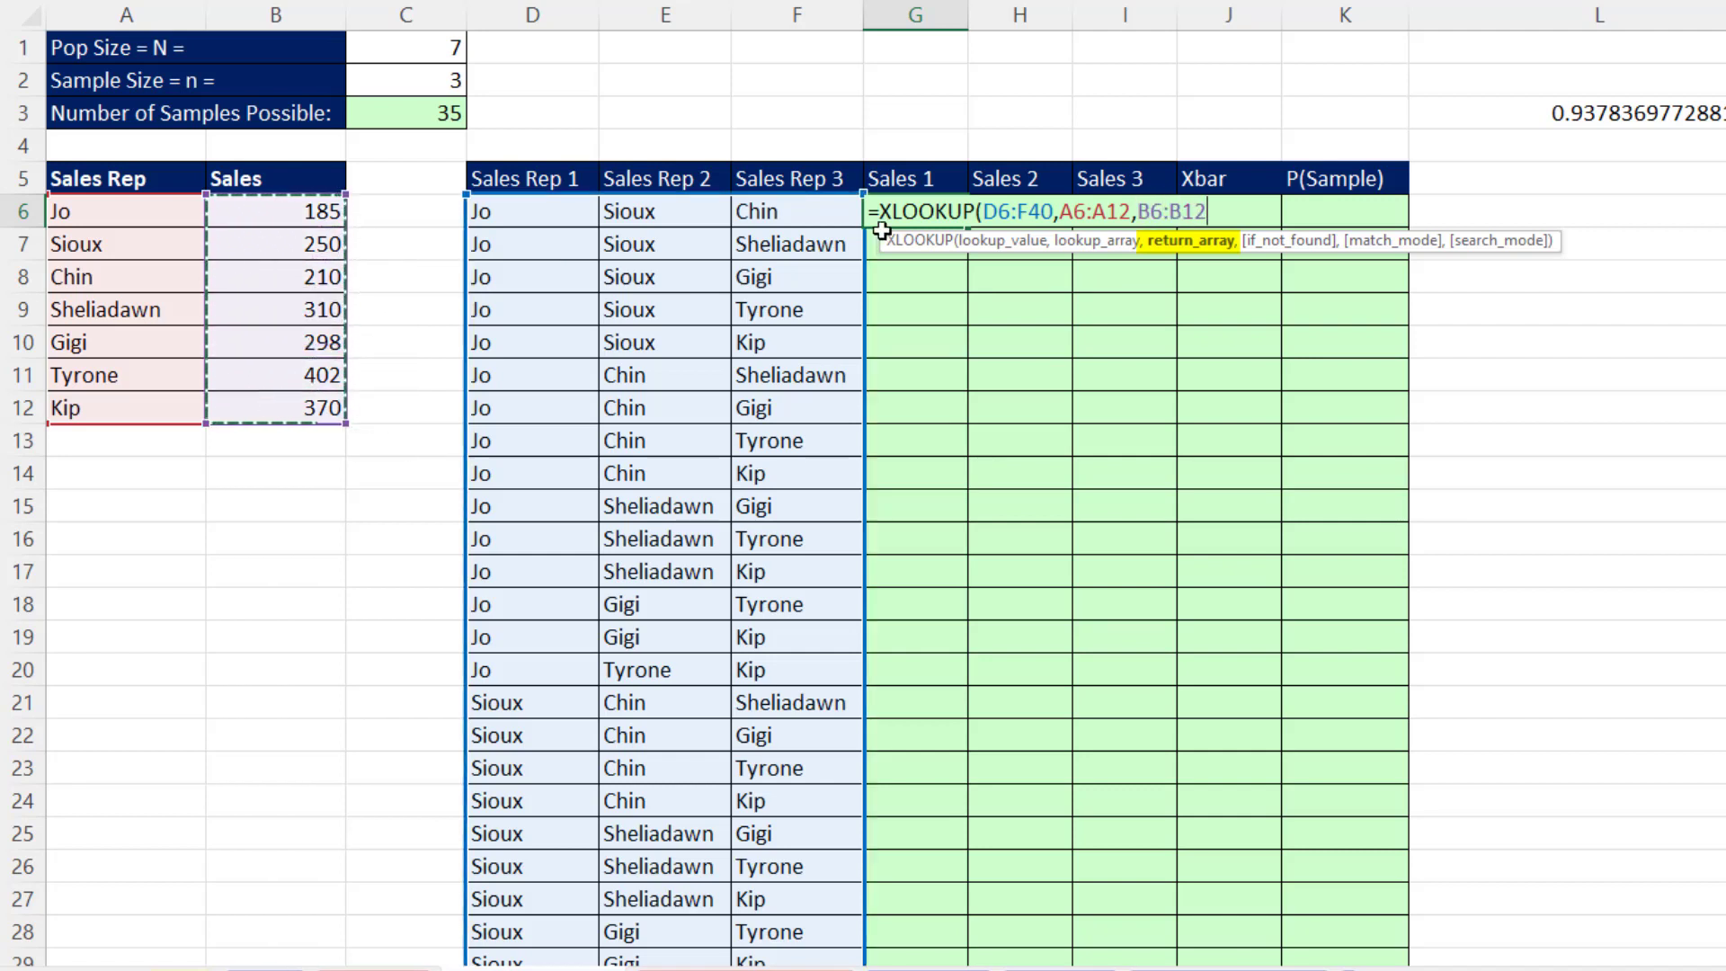
click(989, 254)
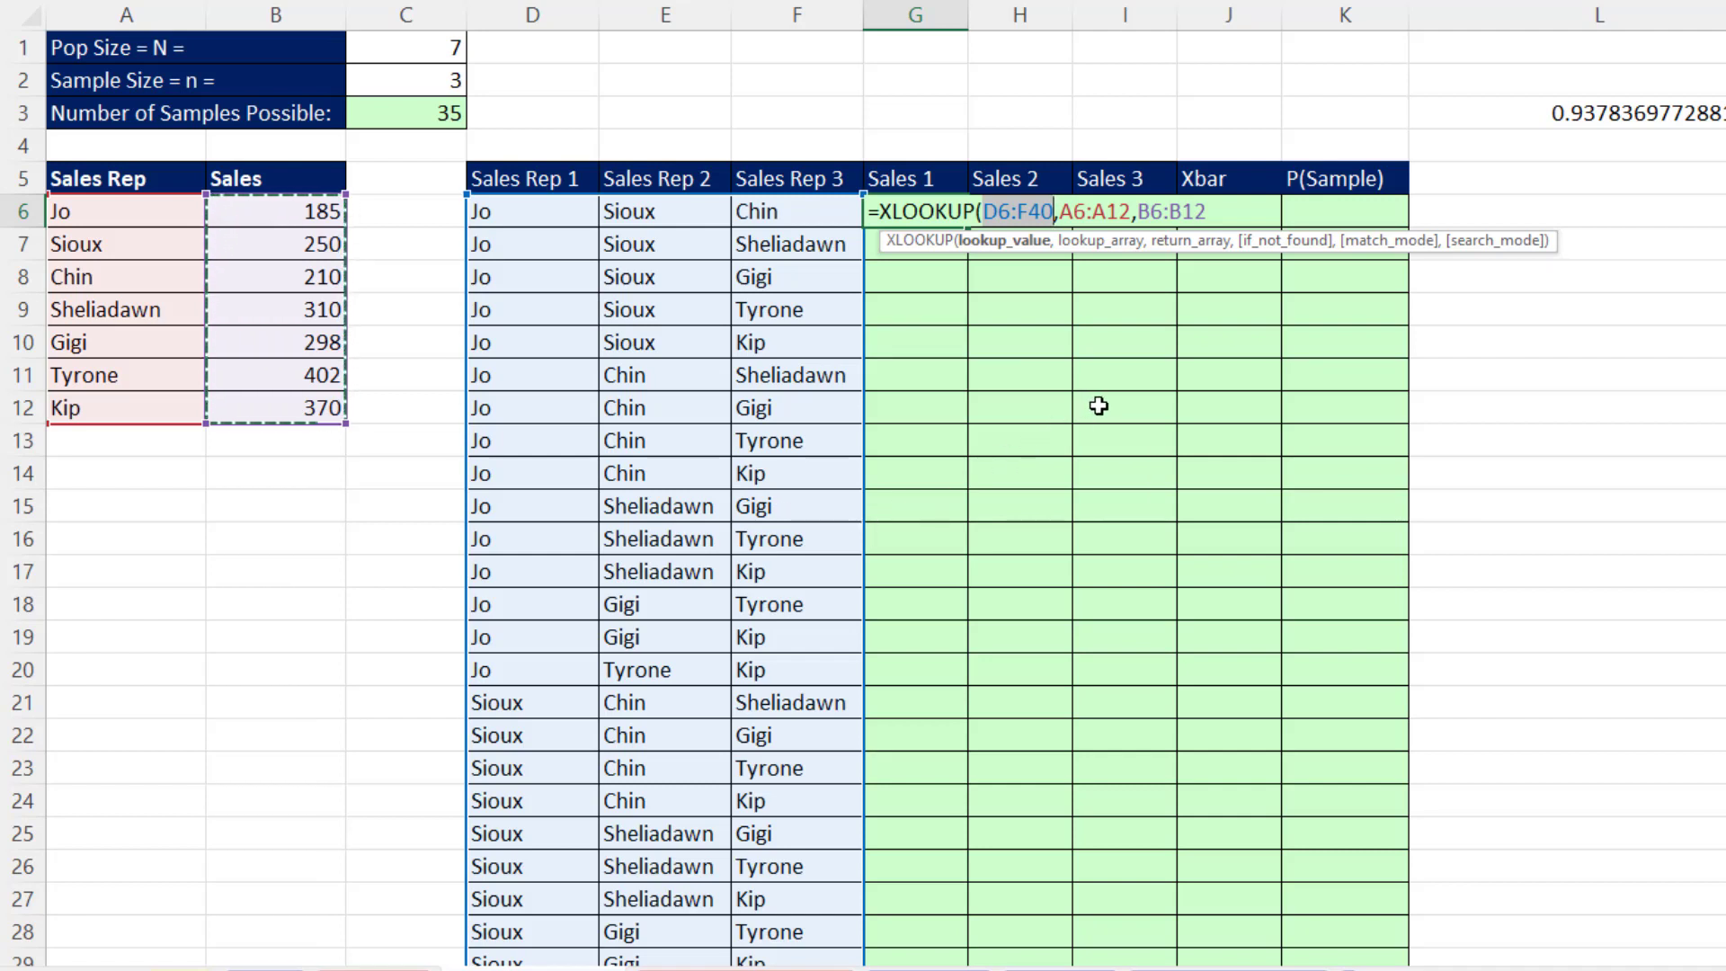
click(1212, 216)
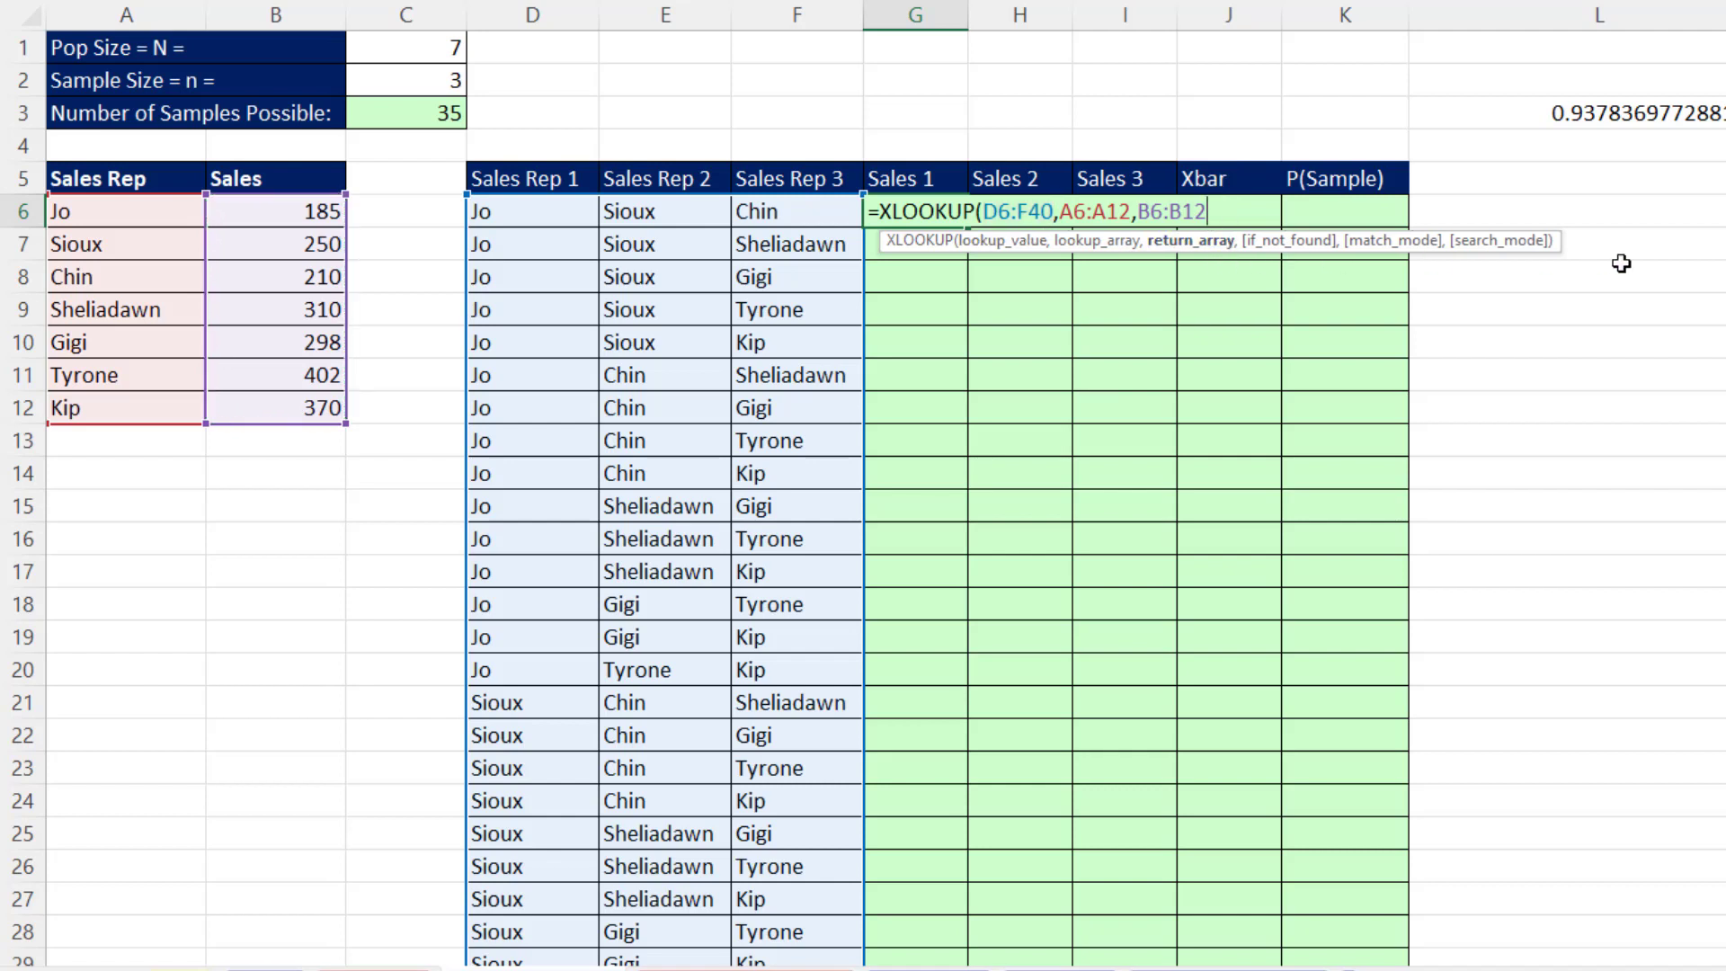
text())
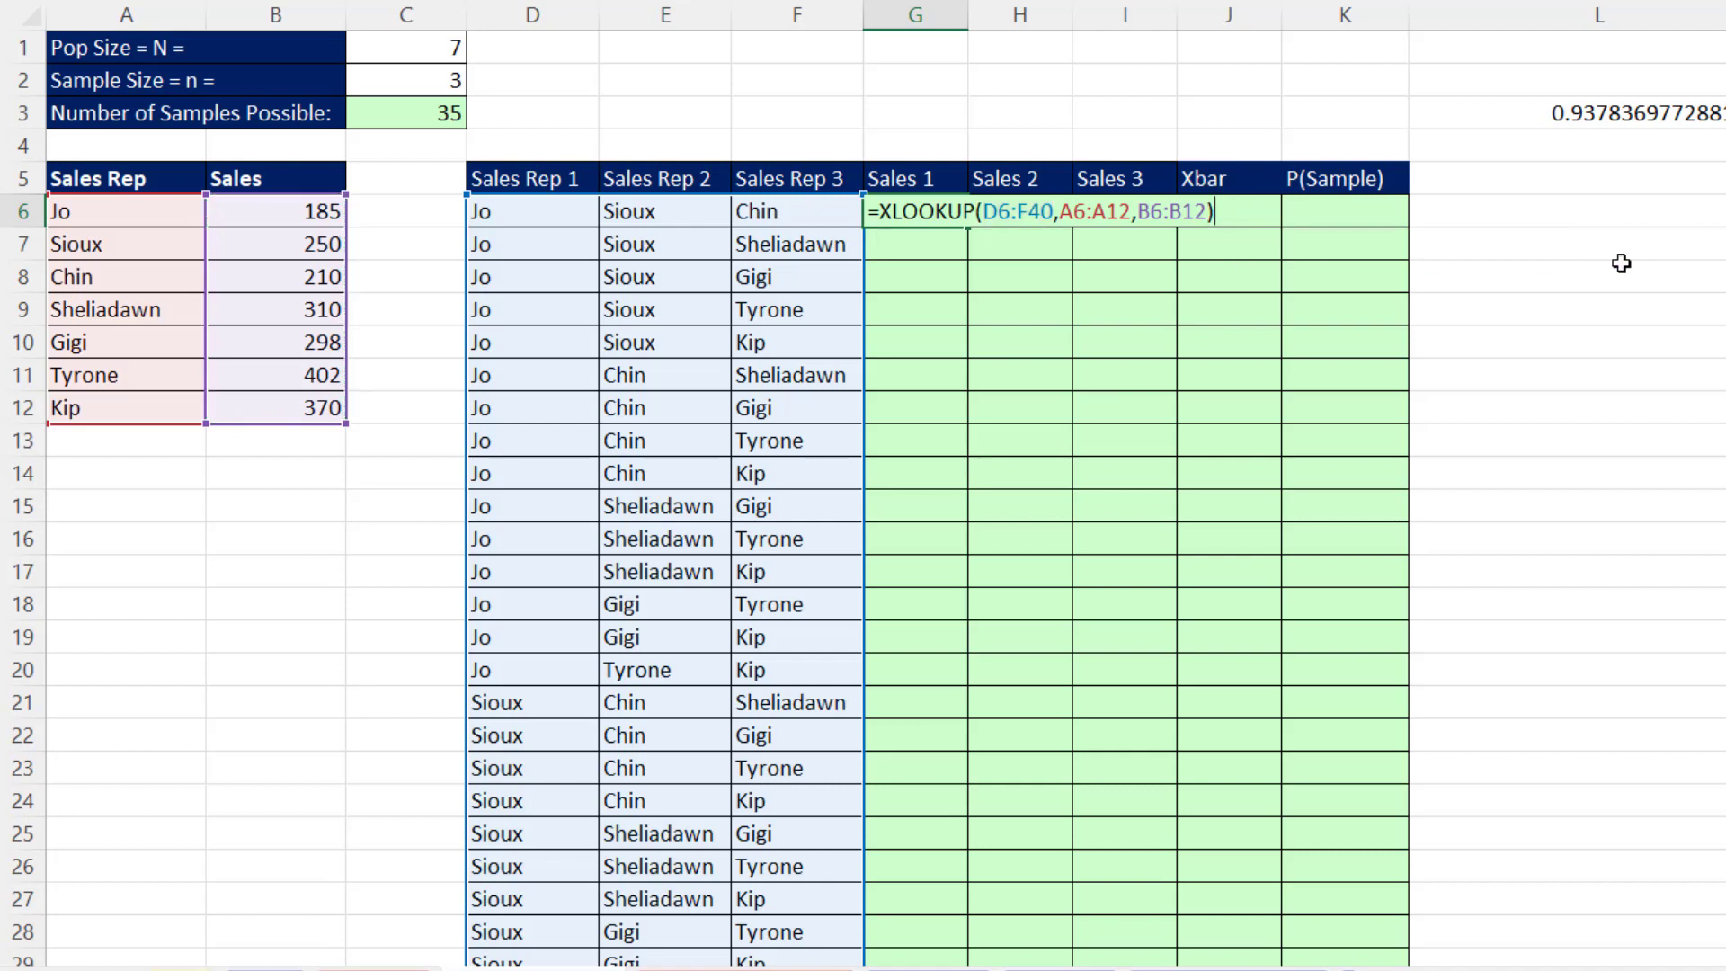
key(Return)
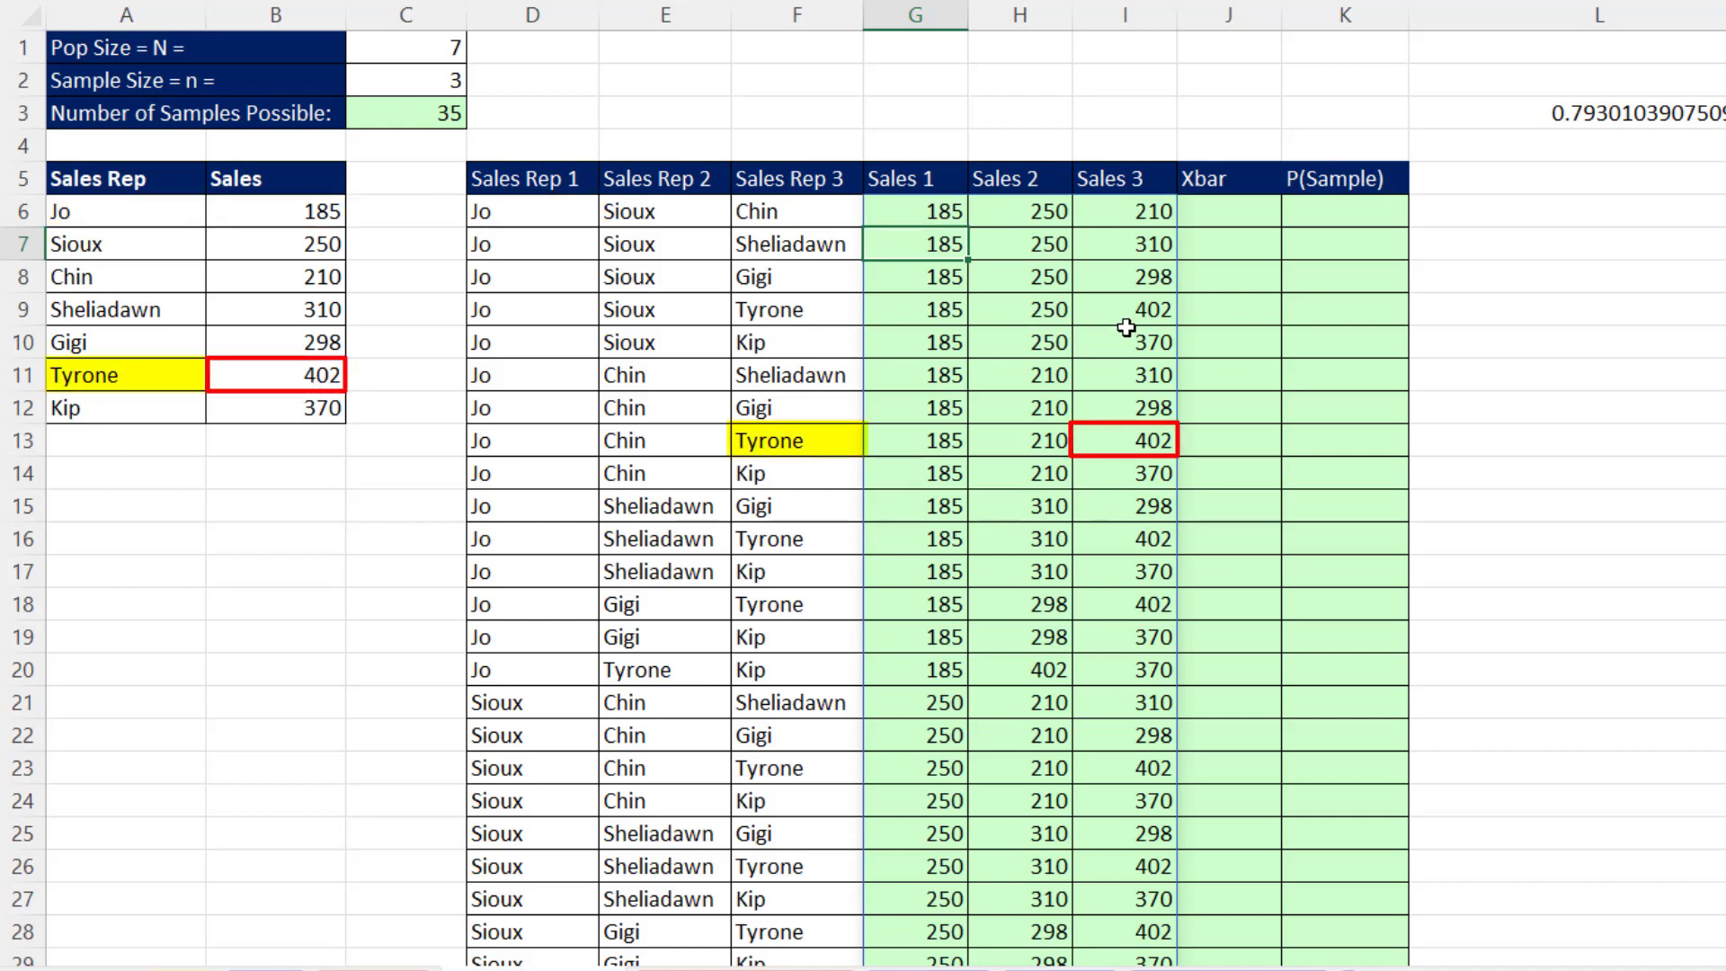
scroll(1142, 310, down, 7)
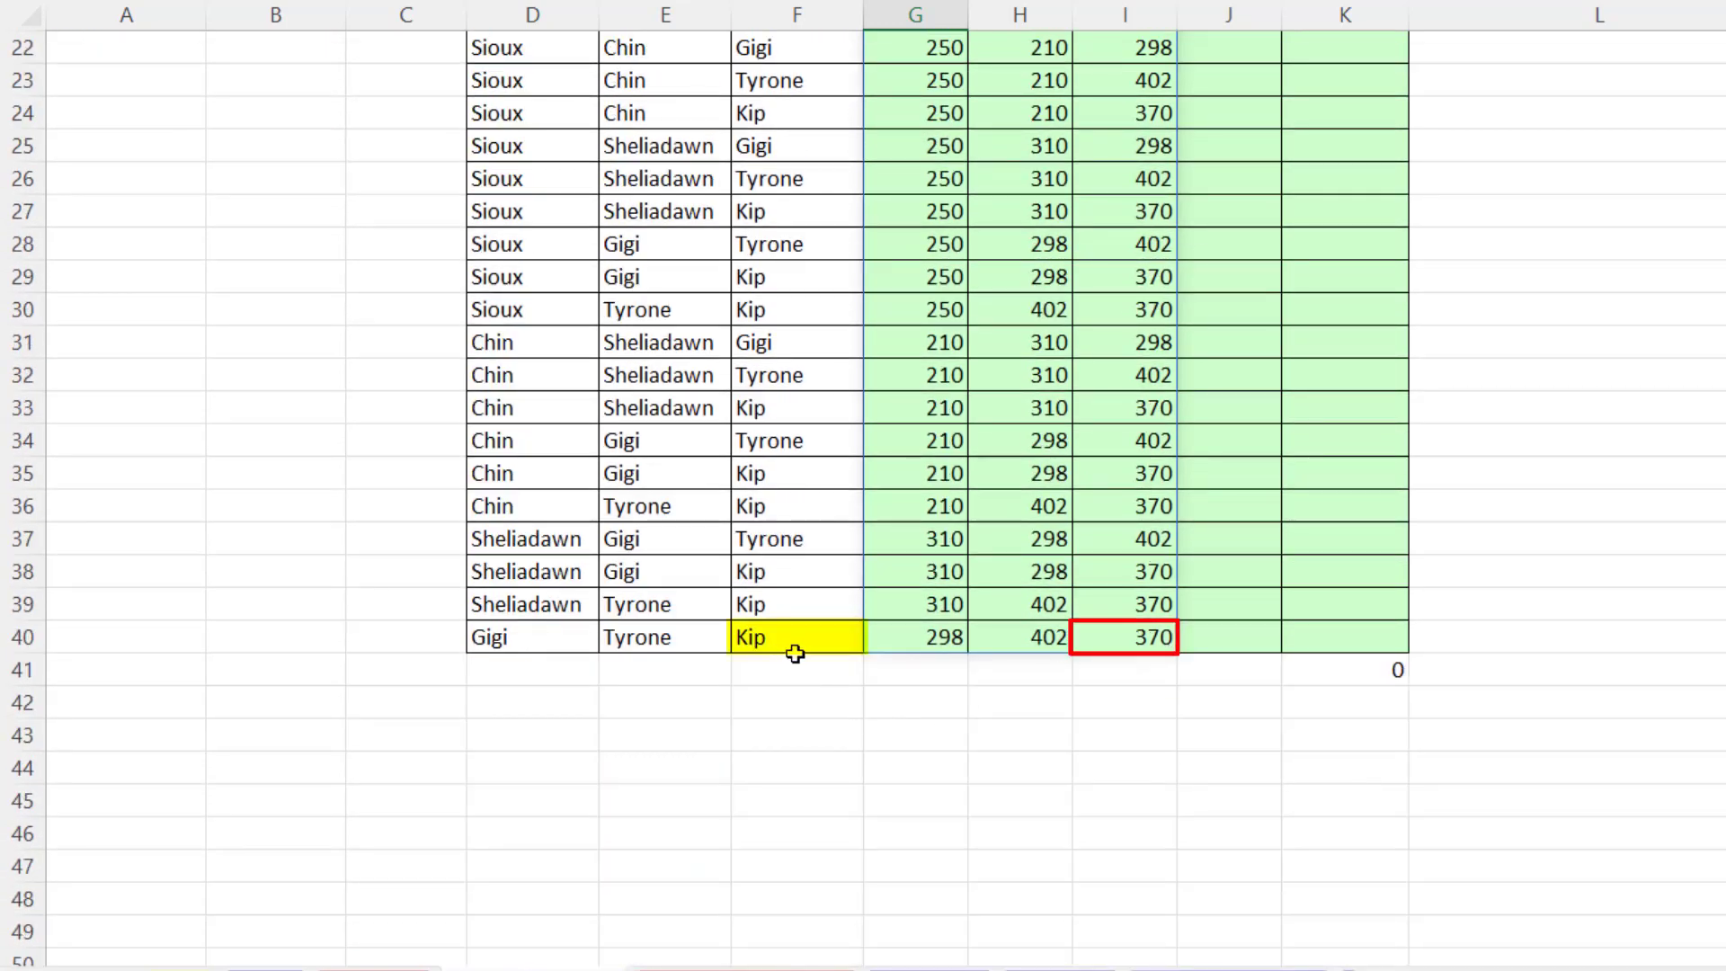
scroll(1144, 651, up, 7)
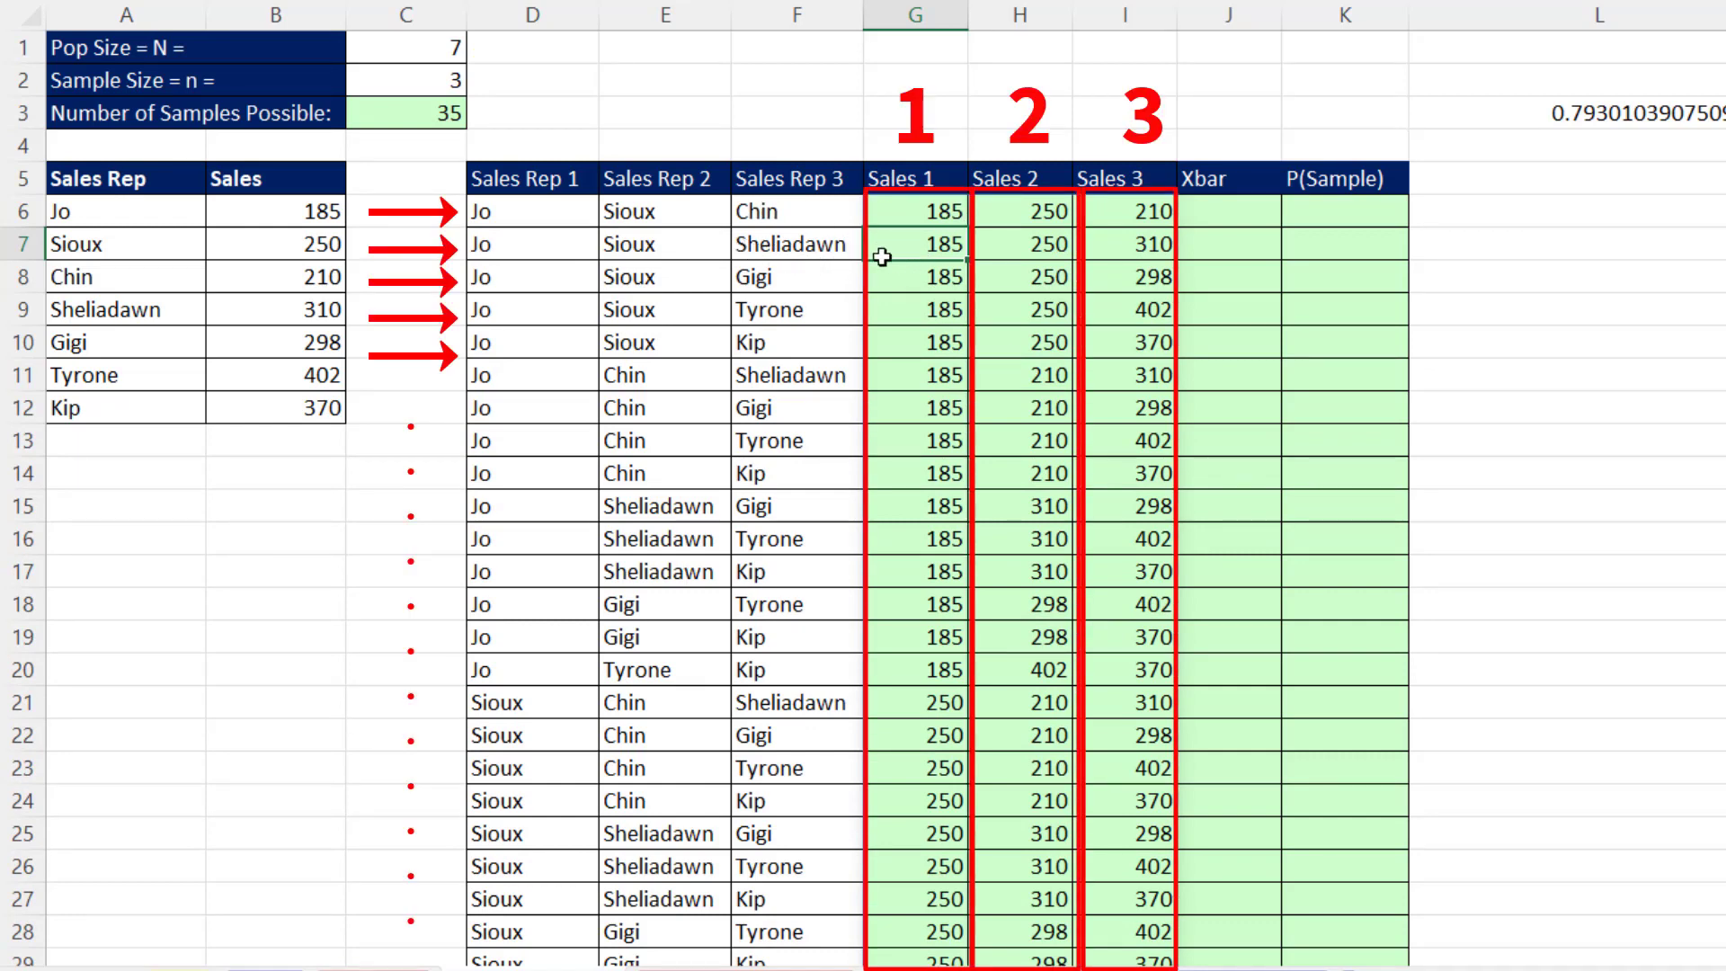
- Calculate the Xbar of each sample with =AVERAGE(G6:I6) in J6, filled down the column to row 40
click(1214, 212)
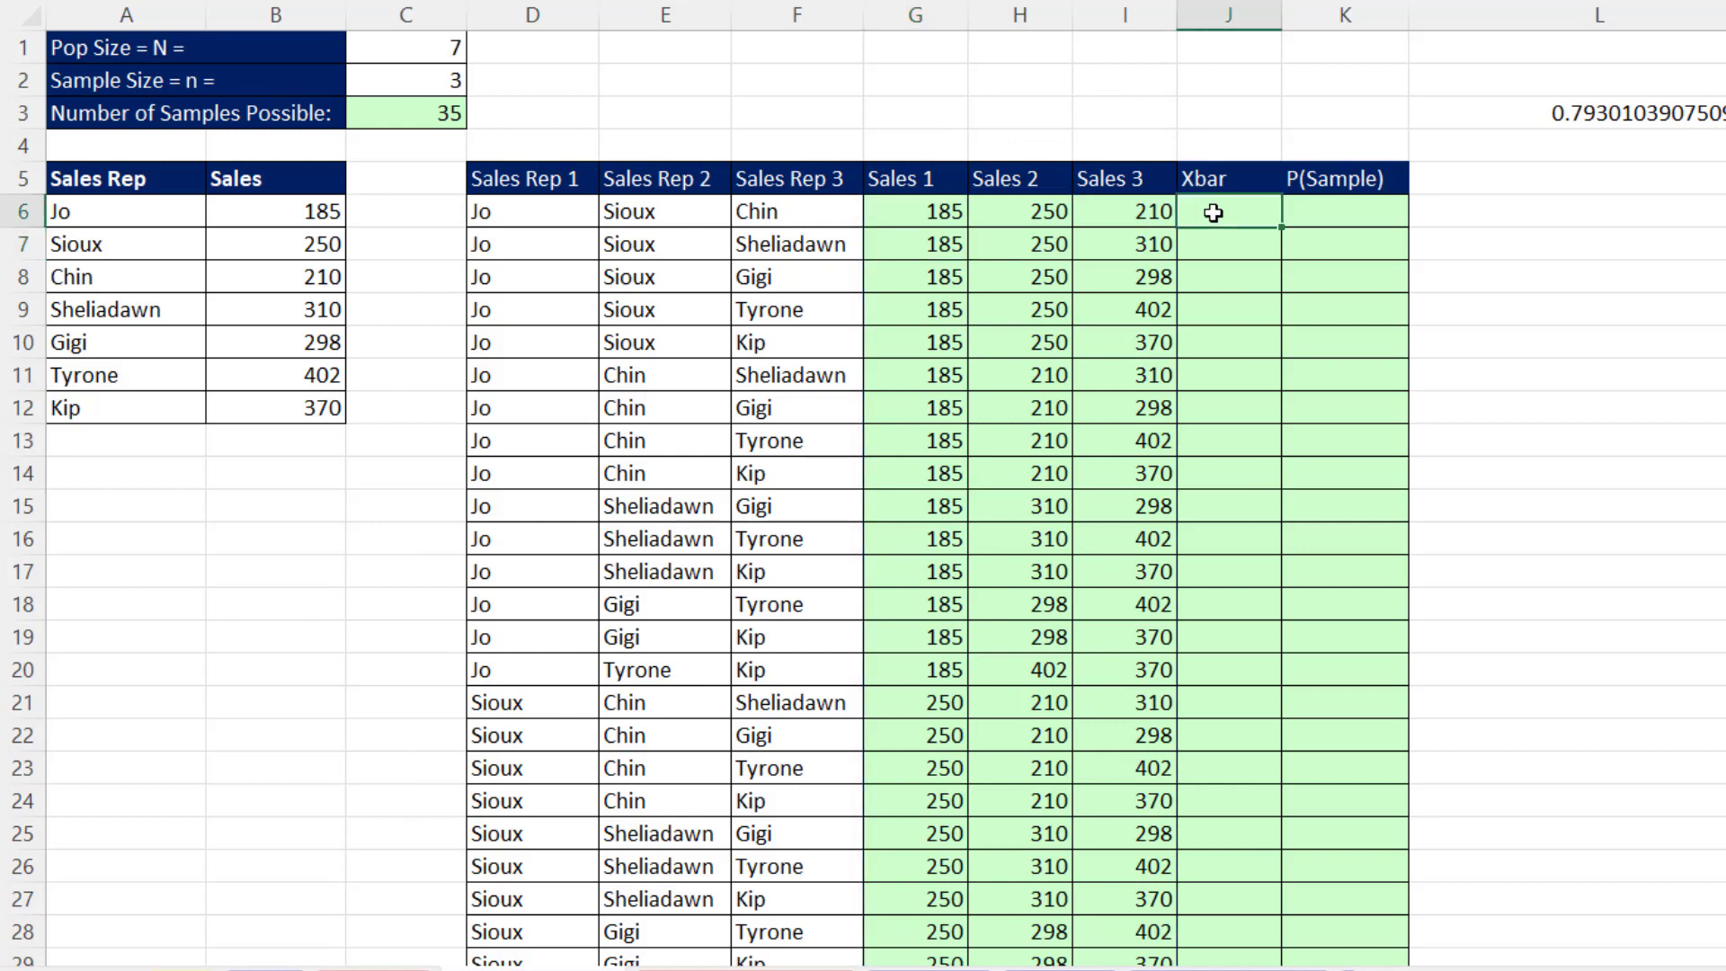
text(=AVERAGE()
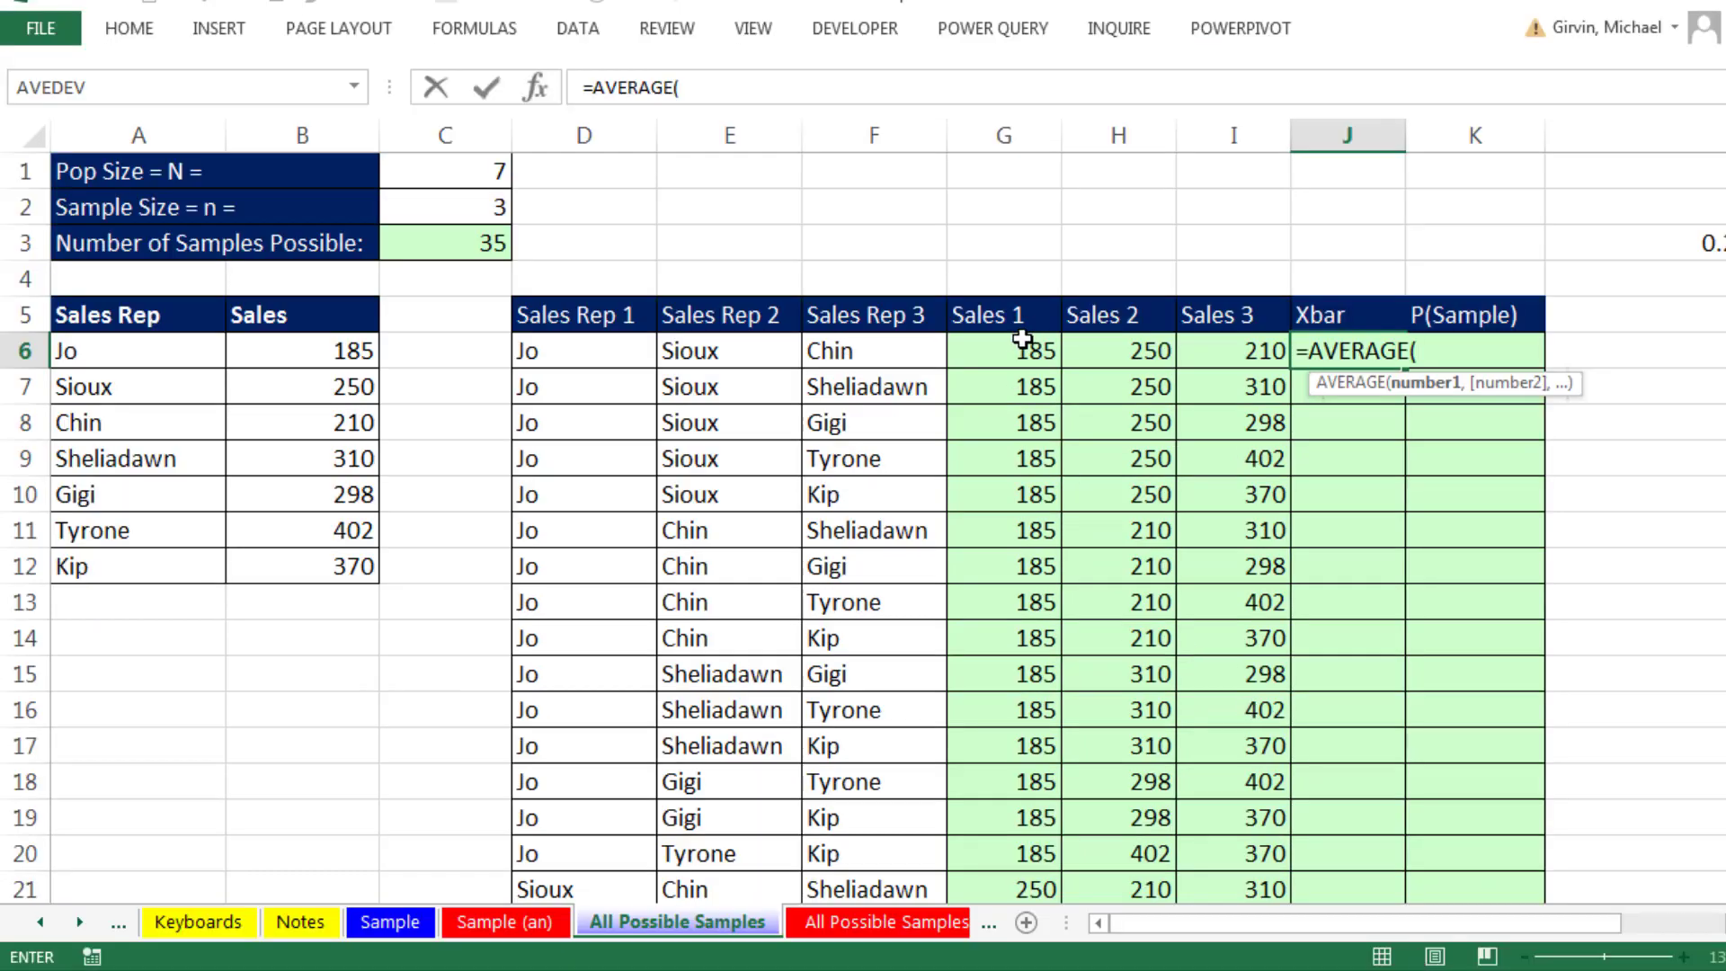
drag(1018, 338, 1232, 331)
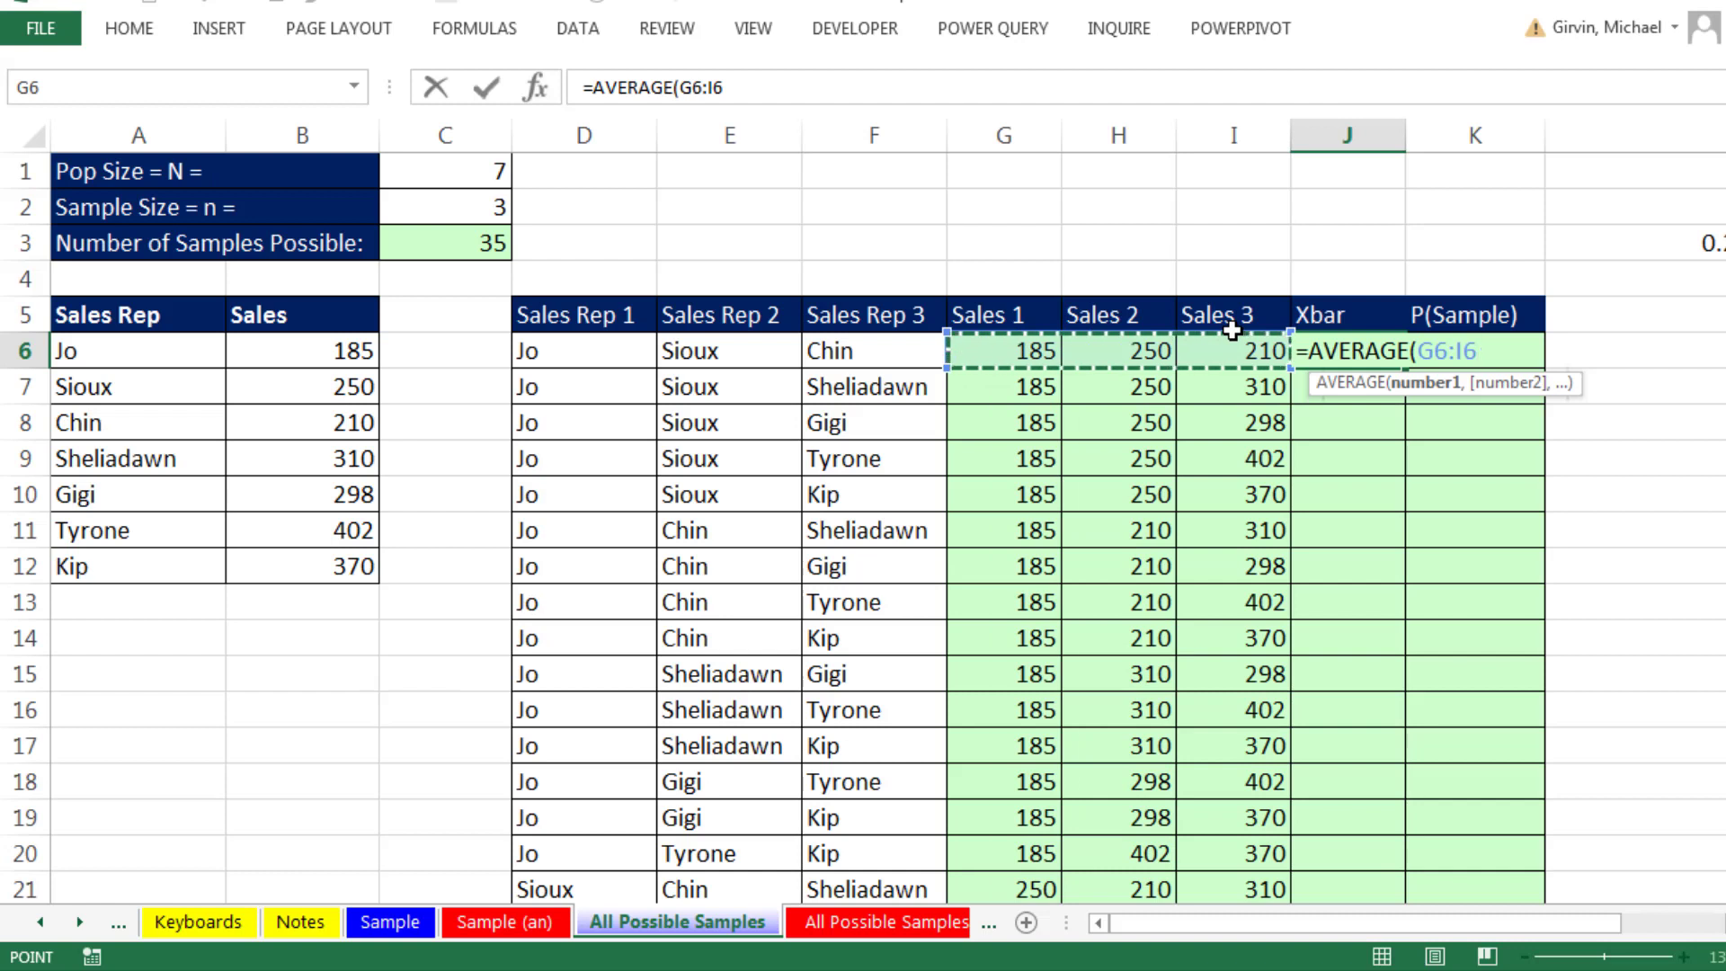
key(ctrl+Return)
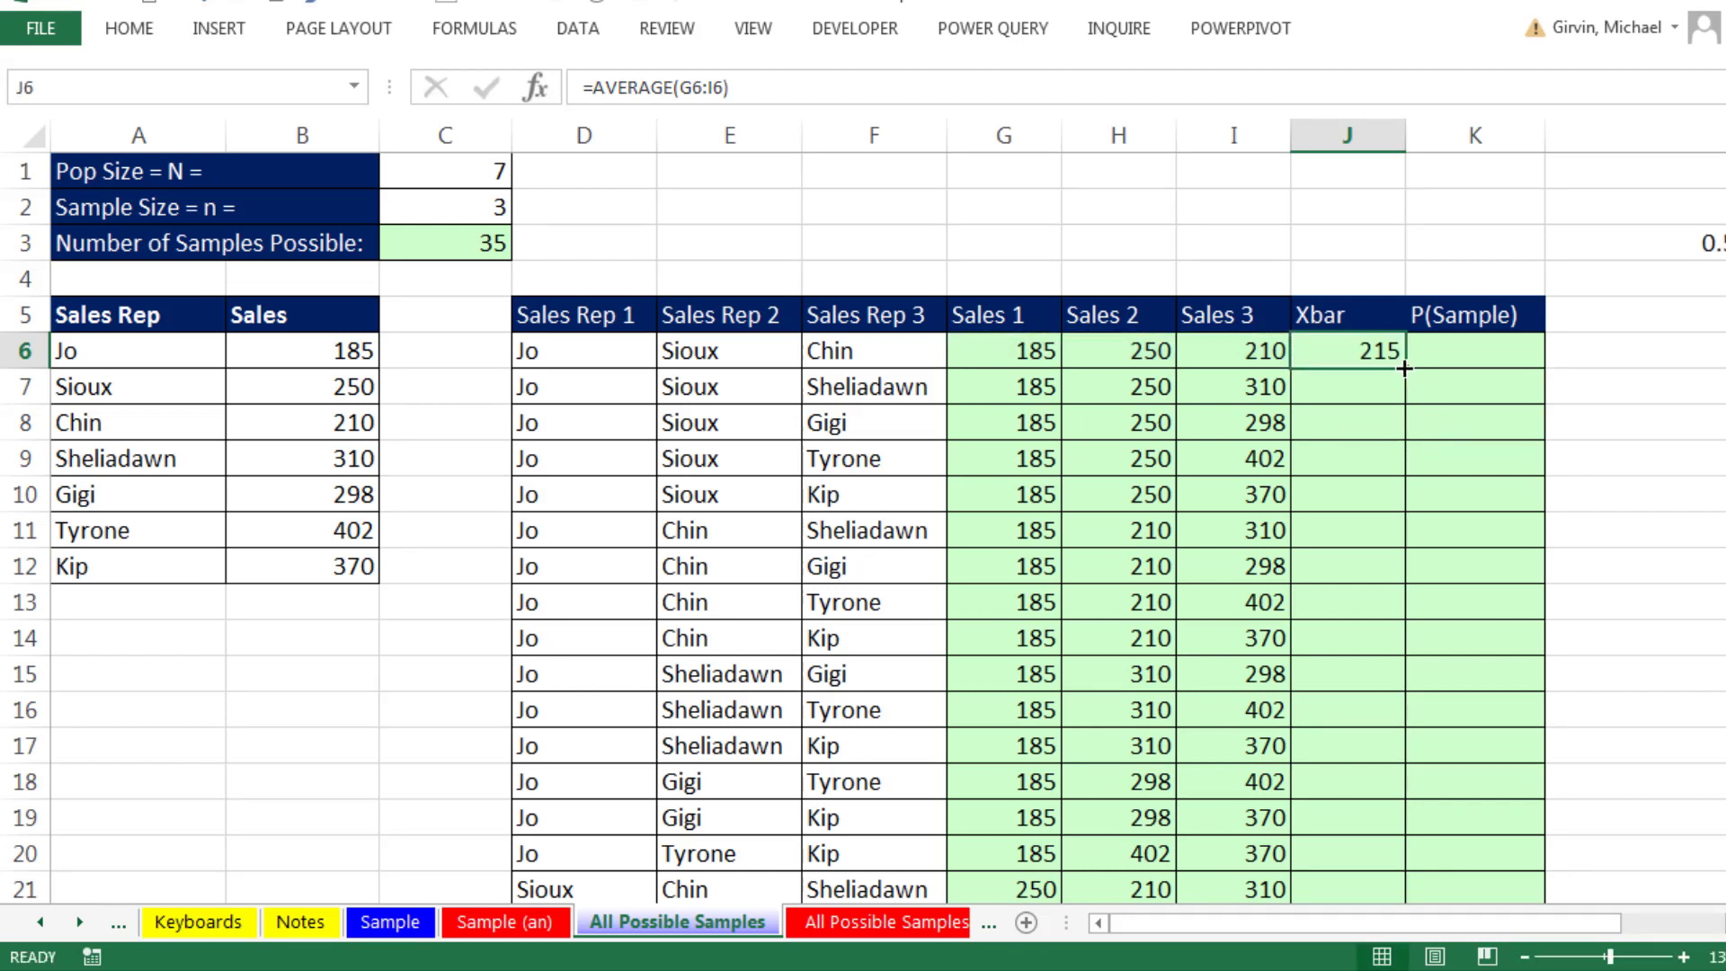
double_click(1406, 368)
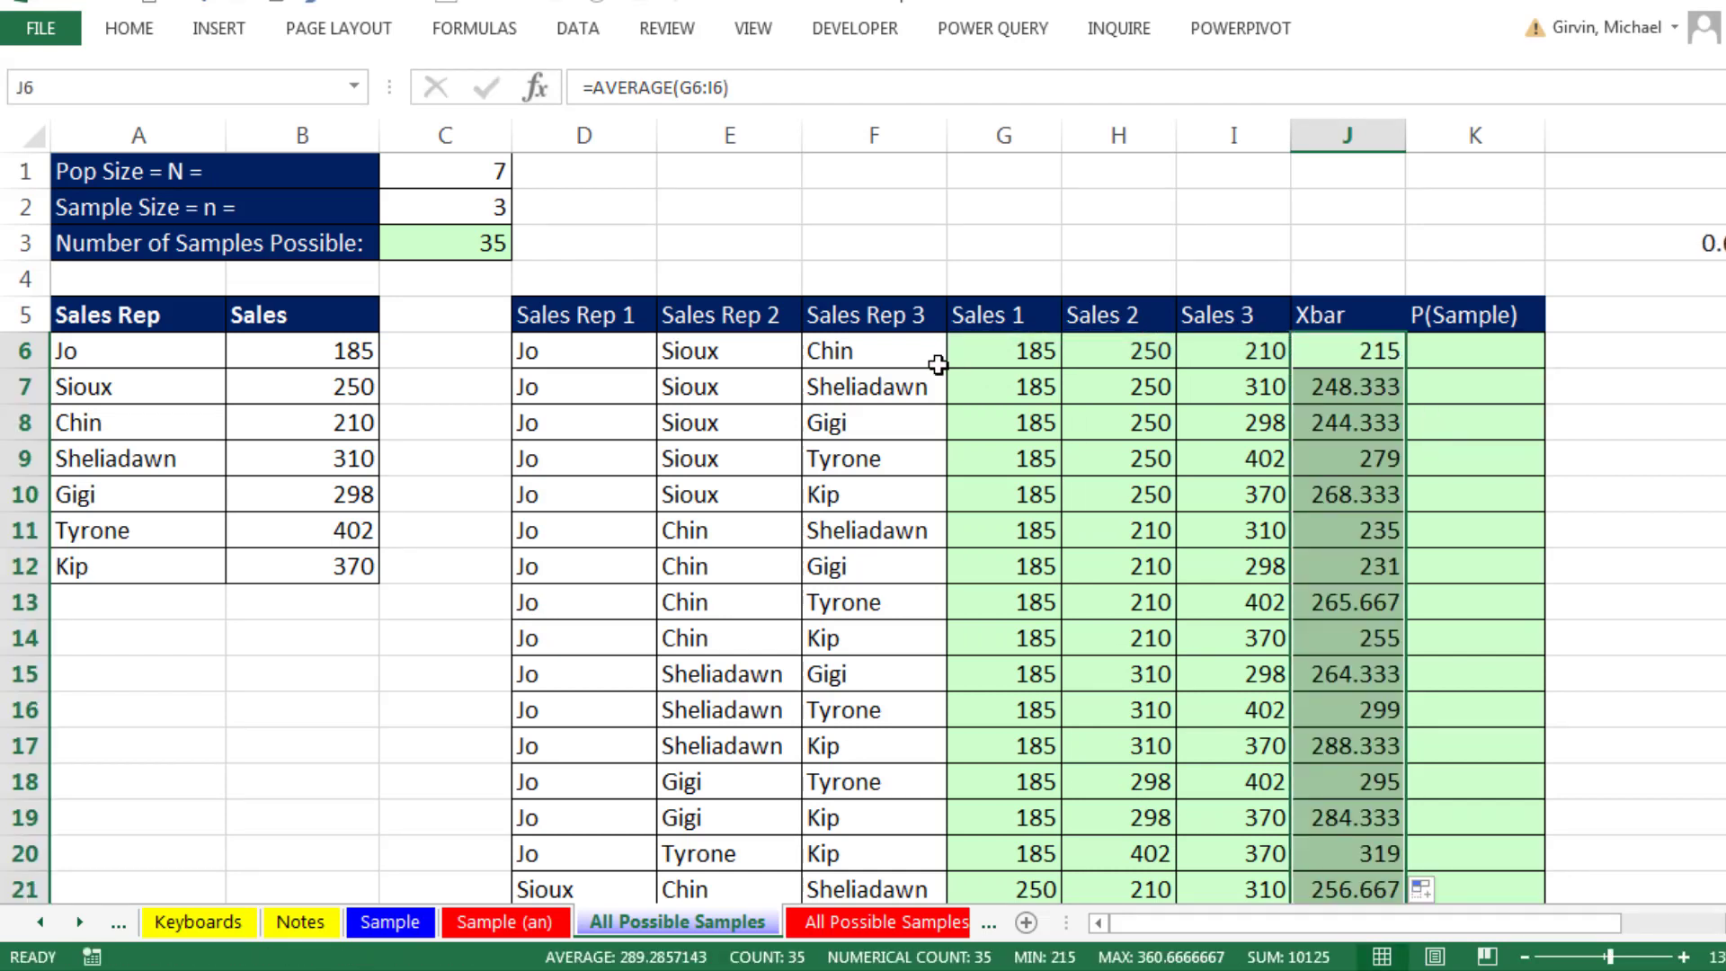
- Compare the sample on the Sample sheet with the matching combination in D14:J14 of the All Possible Samples sheet, and look through the other samples
click(390, 921)
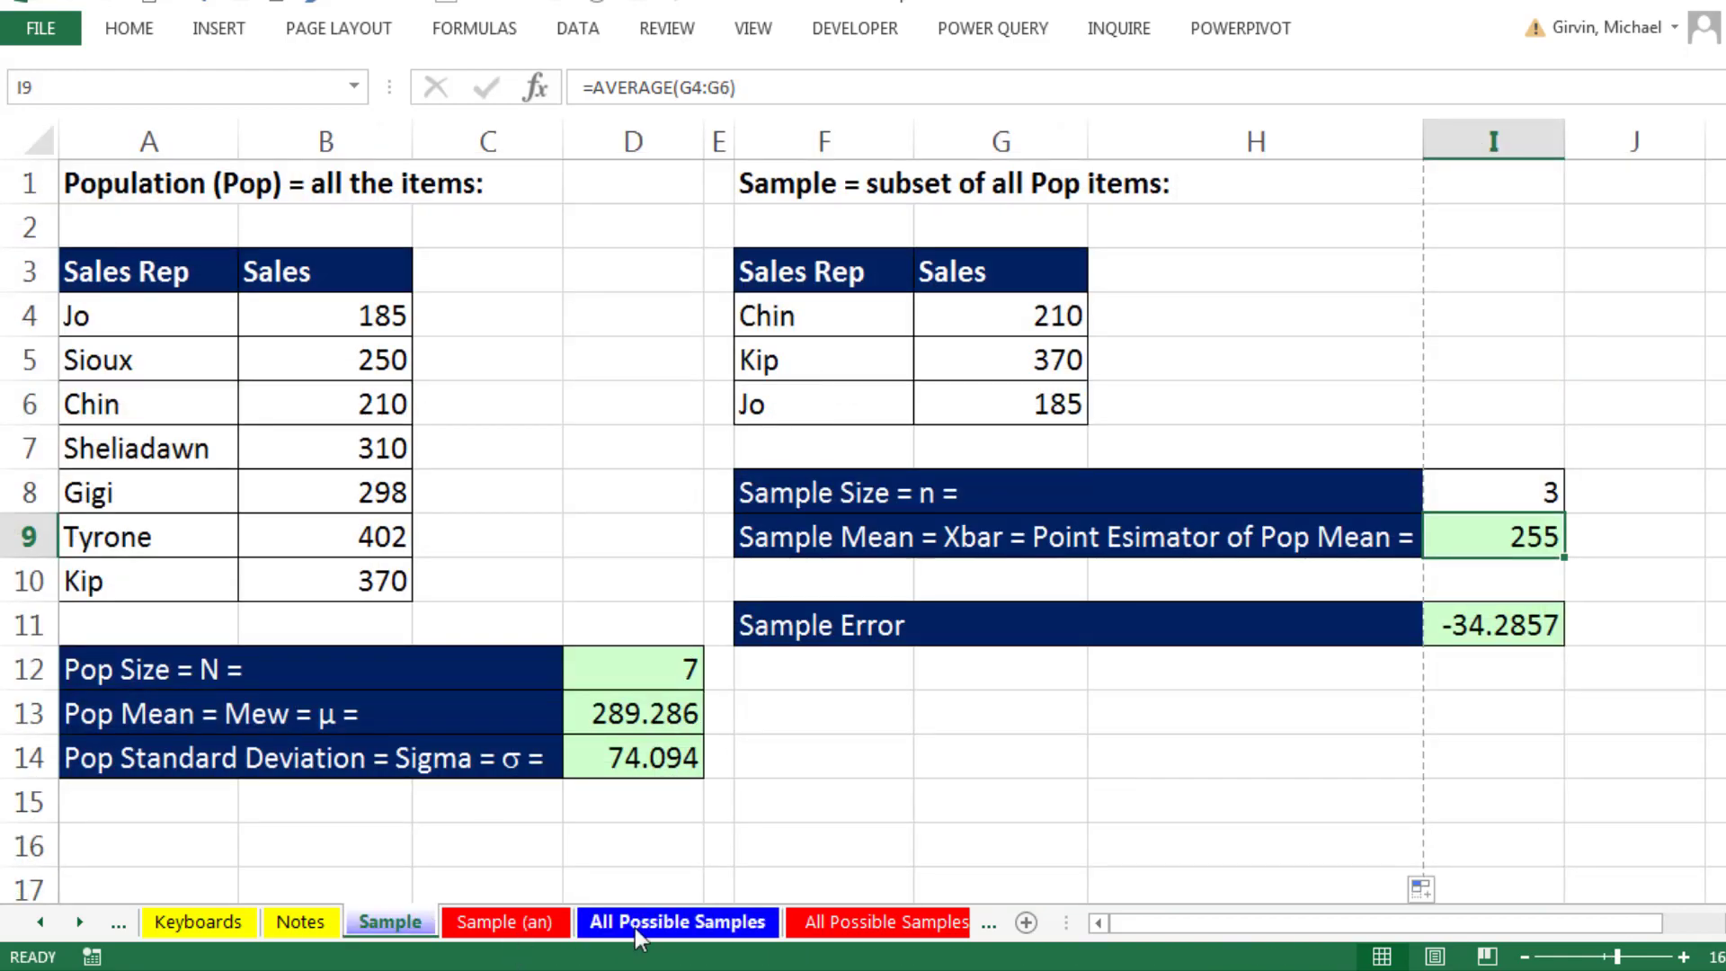
click(677, 922)
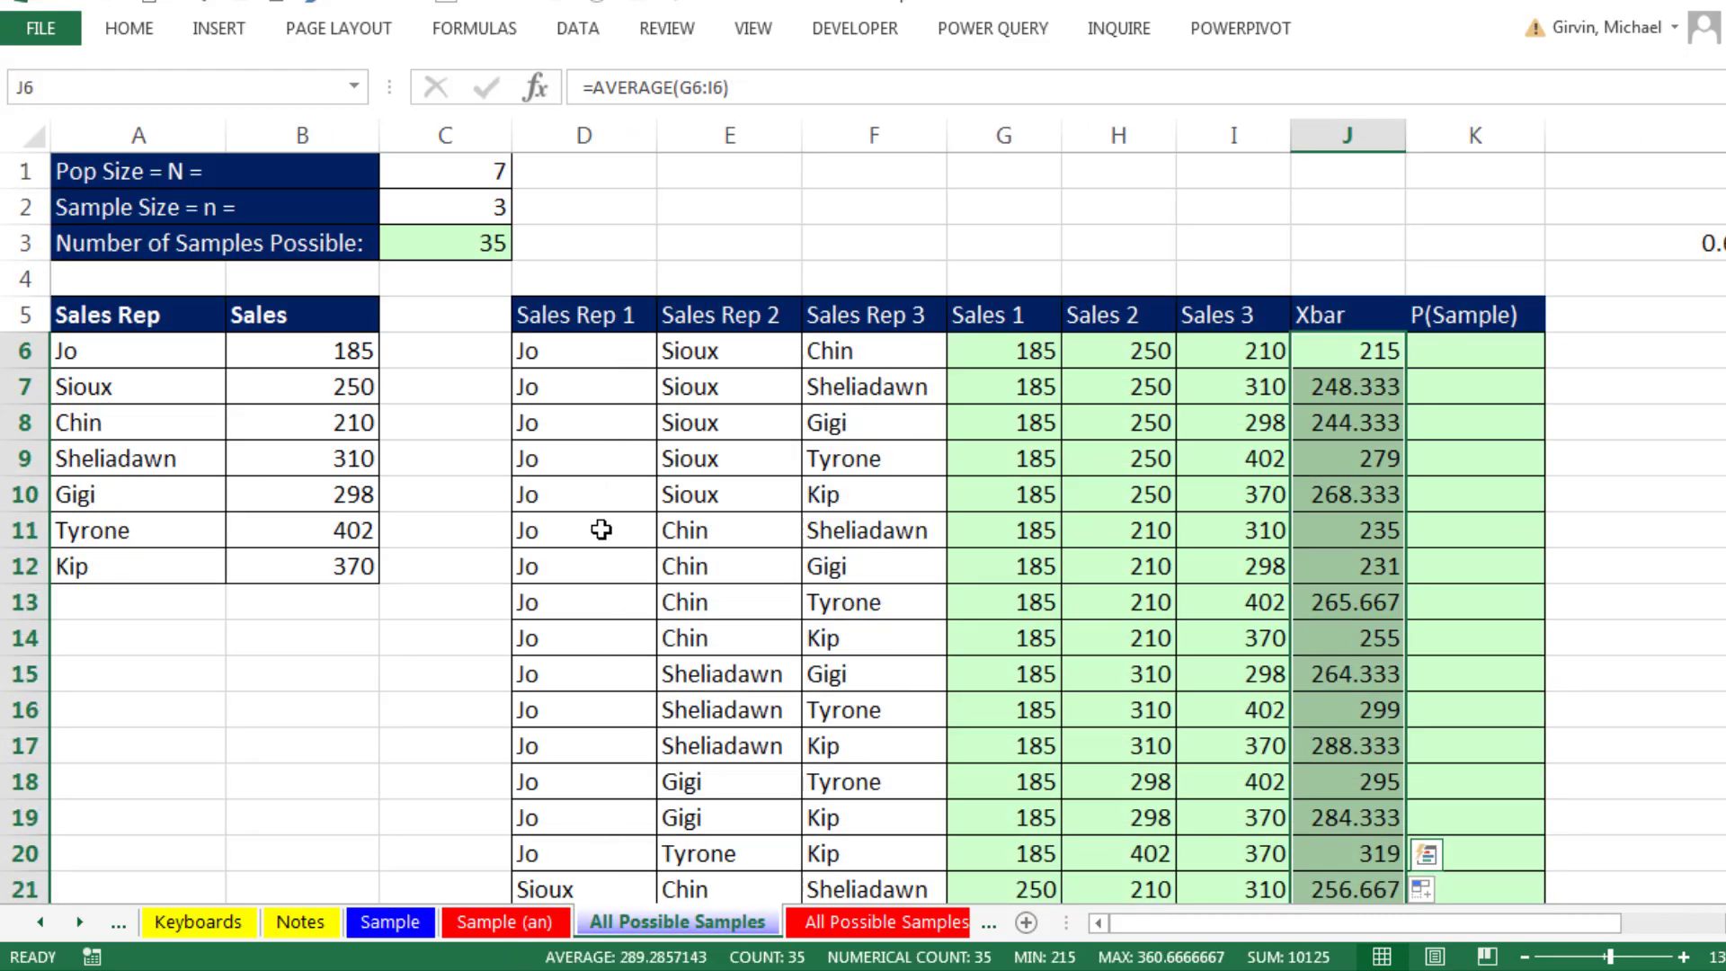
drag(630, 644, 1410, 641)
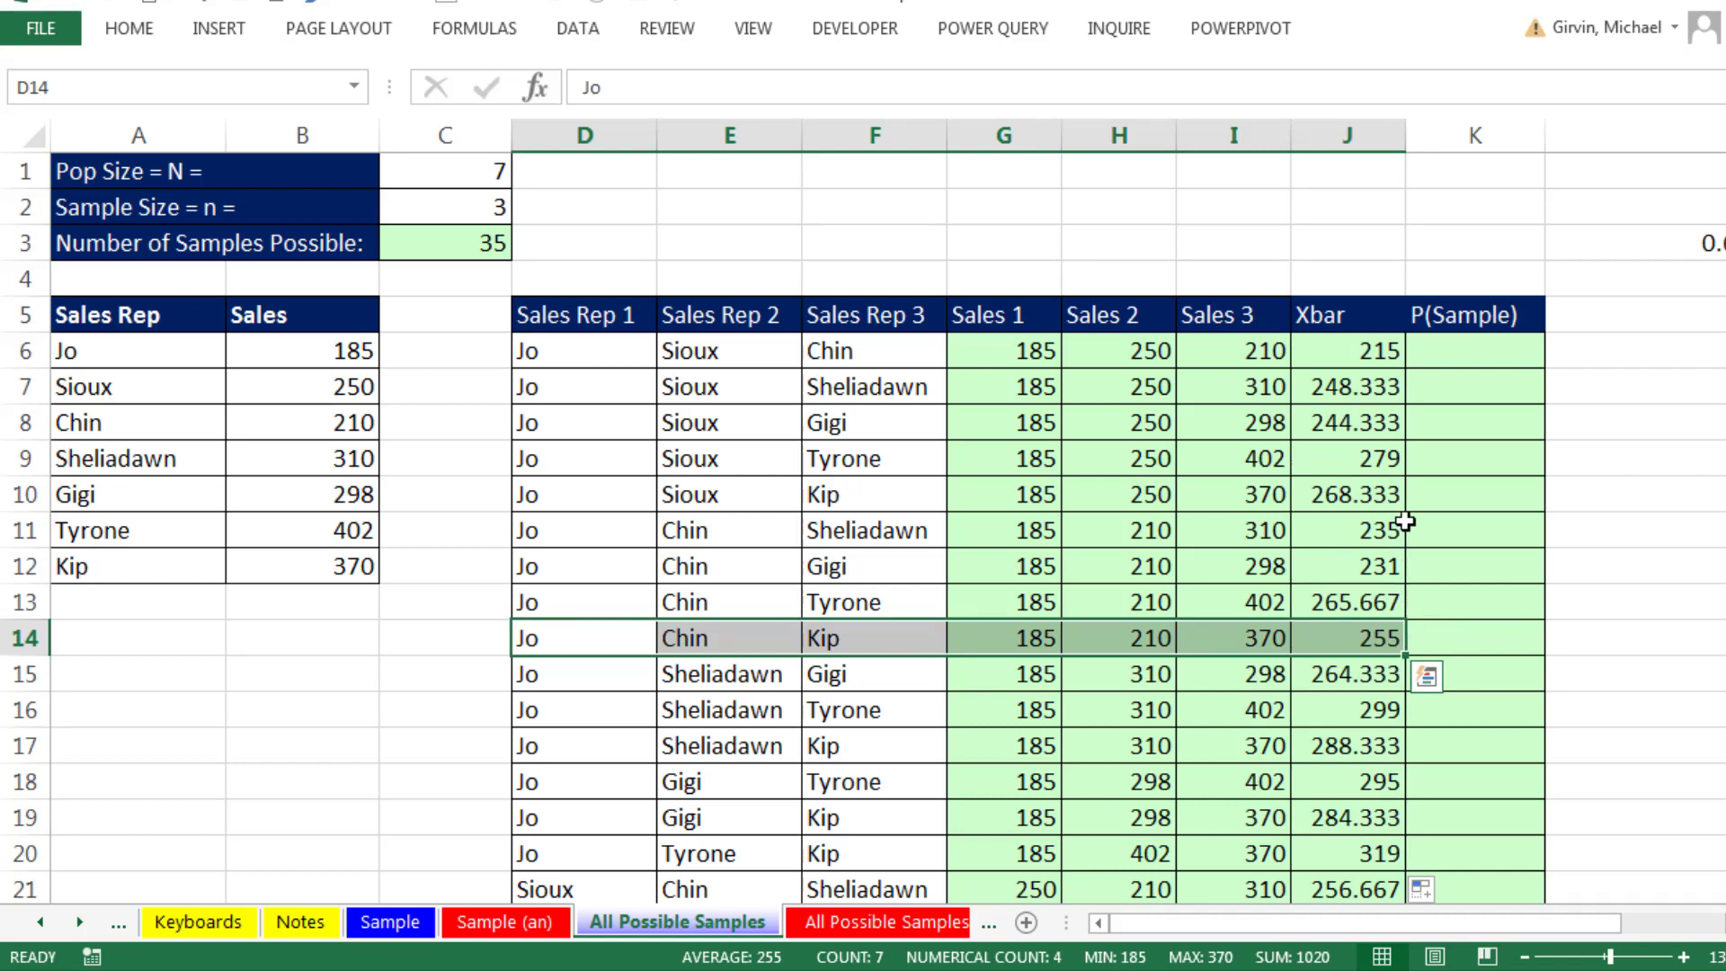
scroll(1397, 467, down, 3)
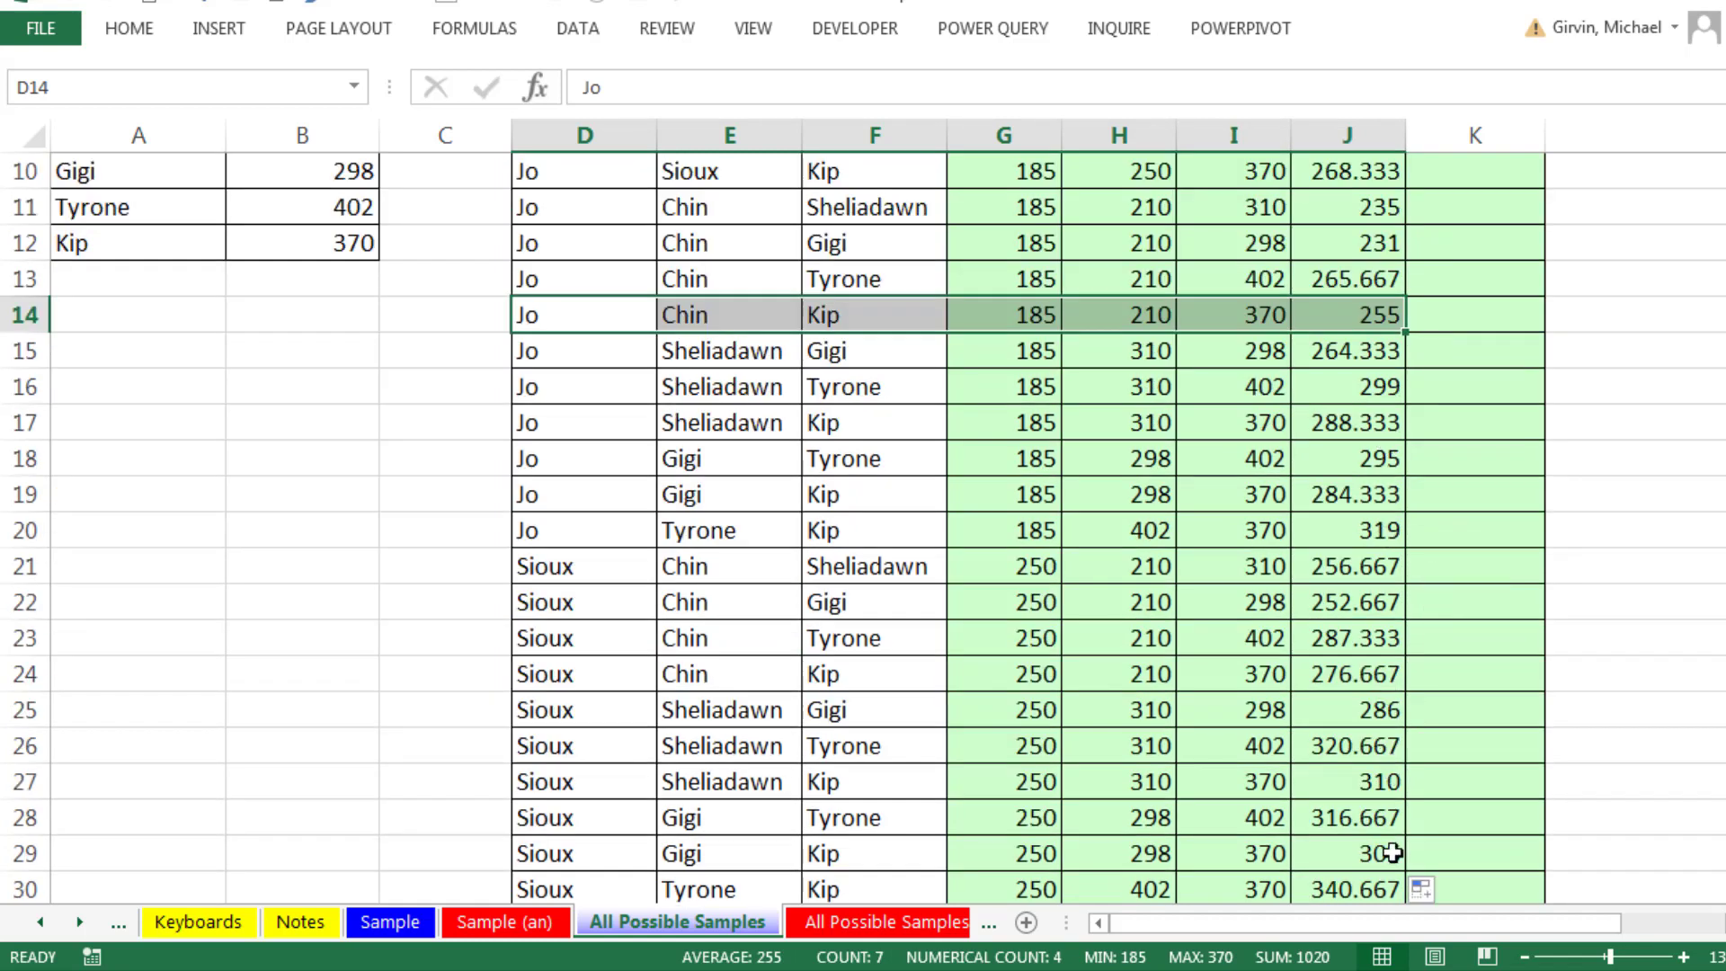
scroll(1411, 828, down, 2)
scroll(1430, 881, down, 2)
scroll(1439, 878, up, 7)
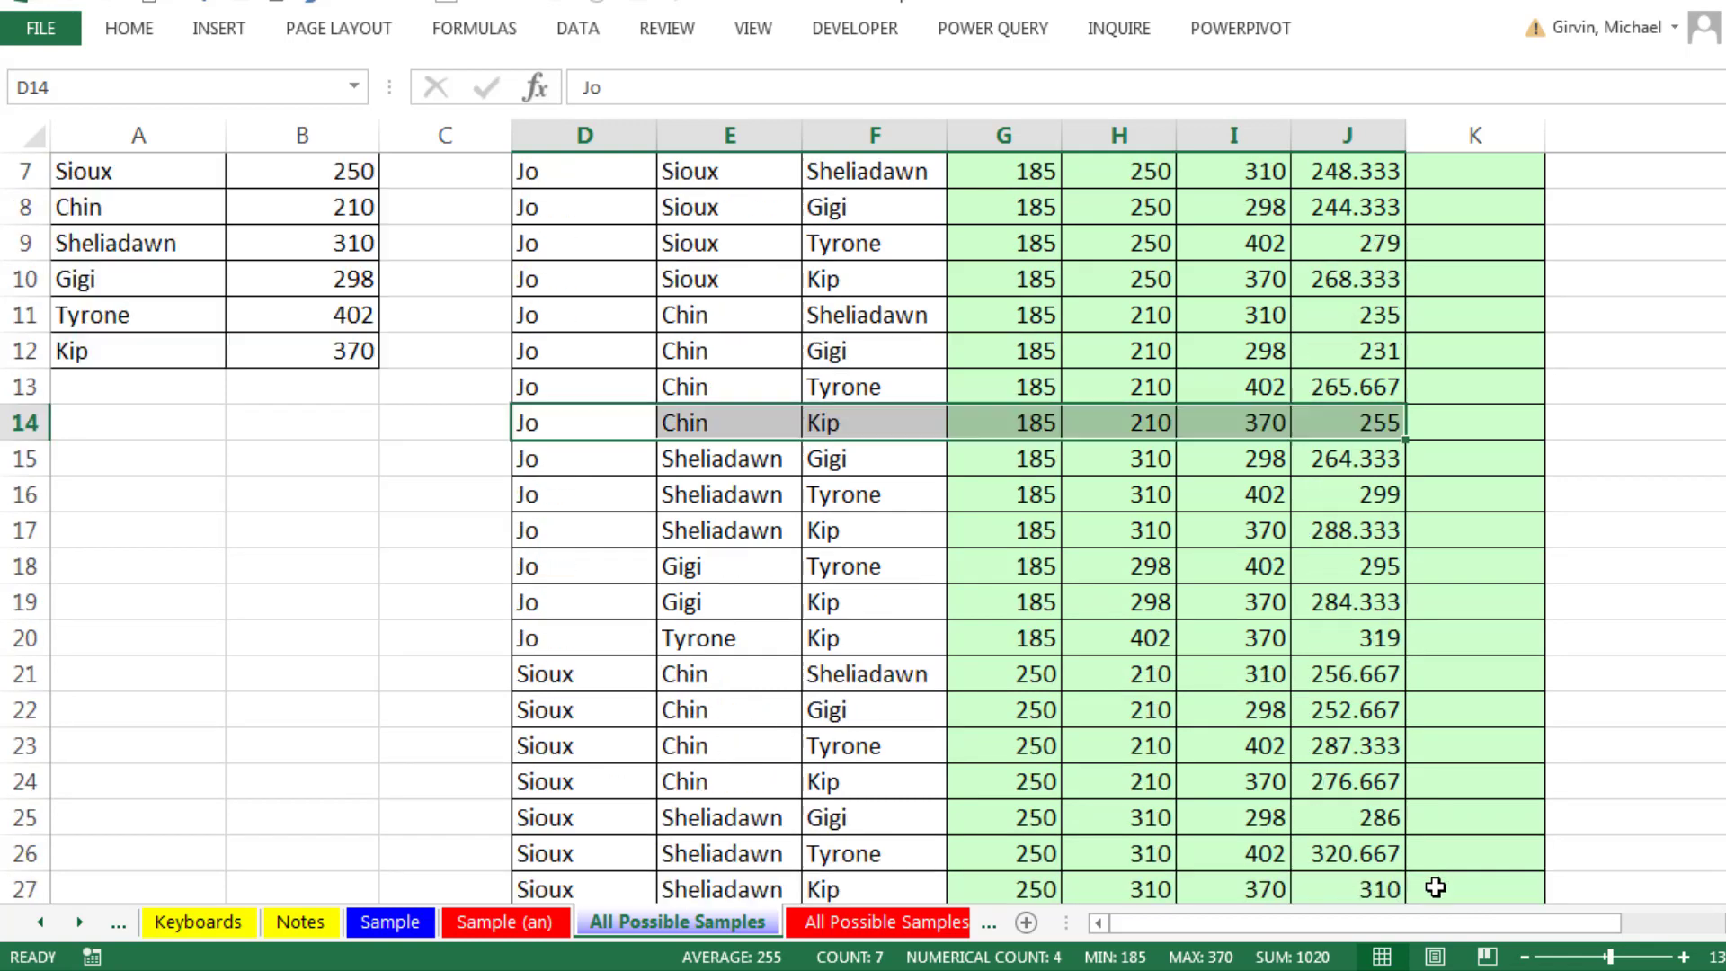
- Calculate each sample's probability with =1/$C$3 in K6, filled down the P(Sample) column to row 40
click(1449, 351)
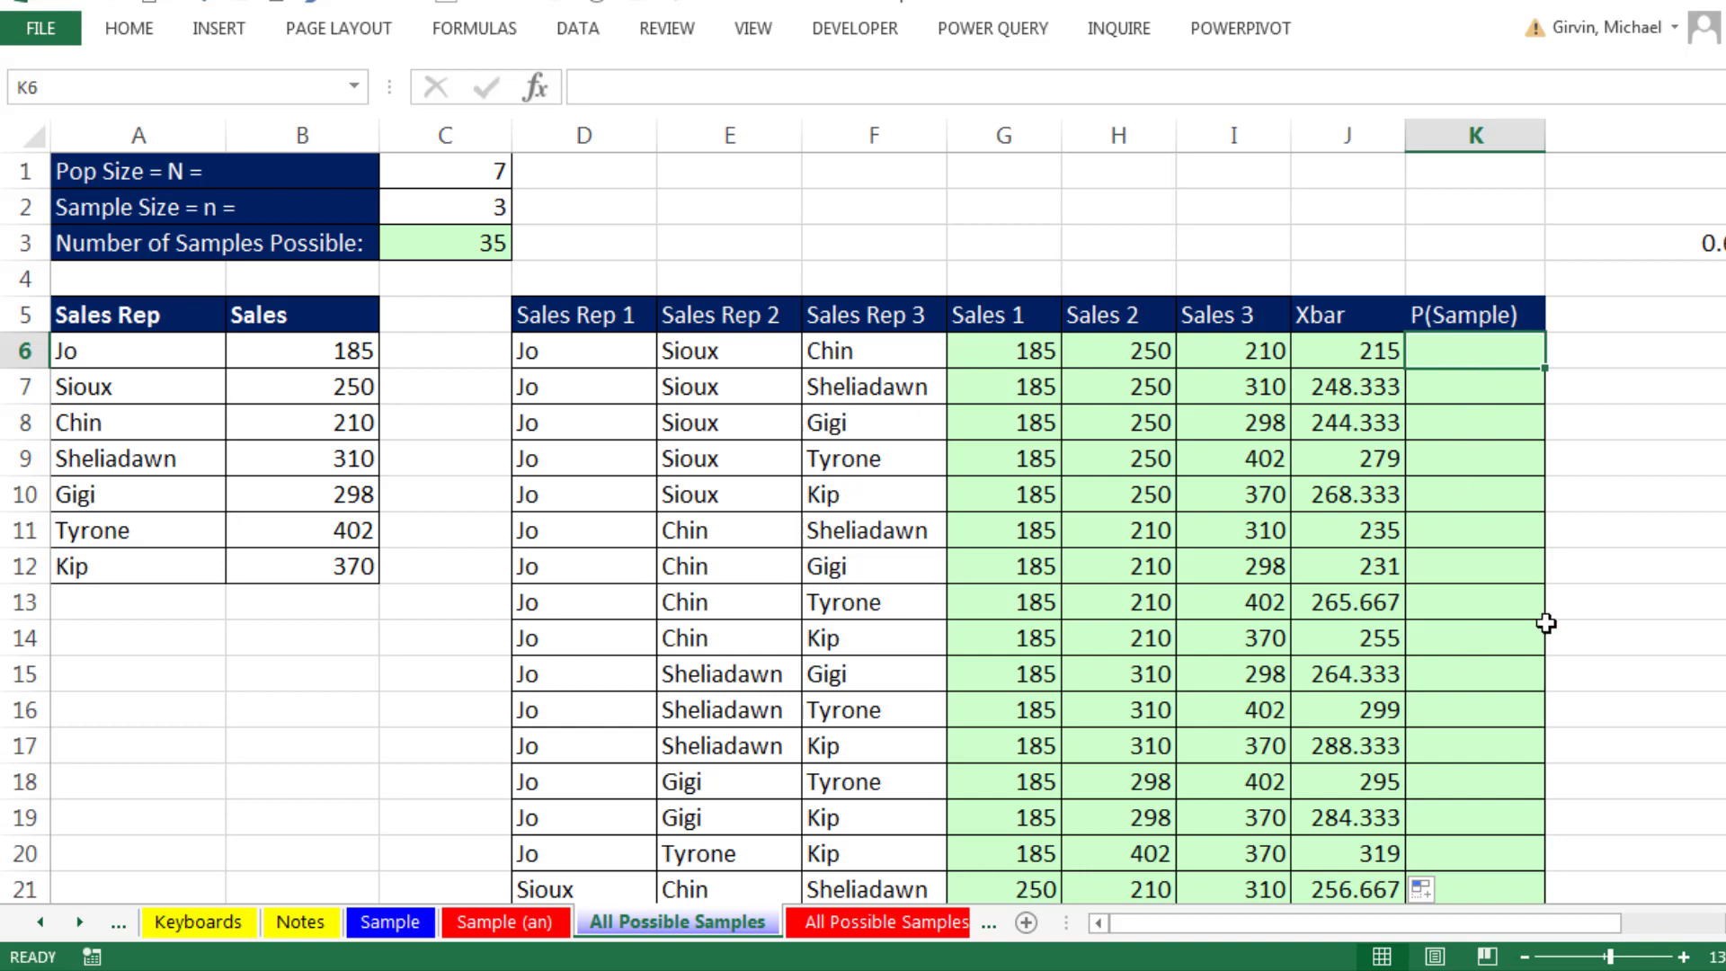
text(=)
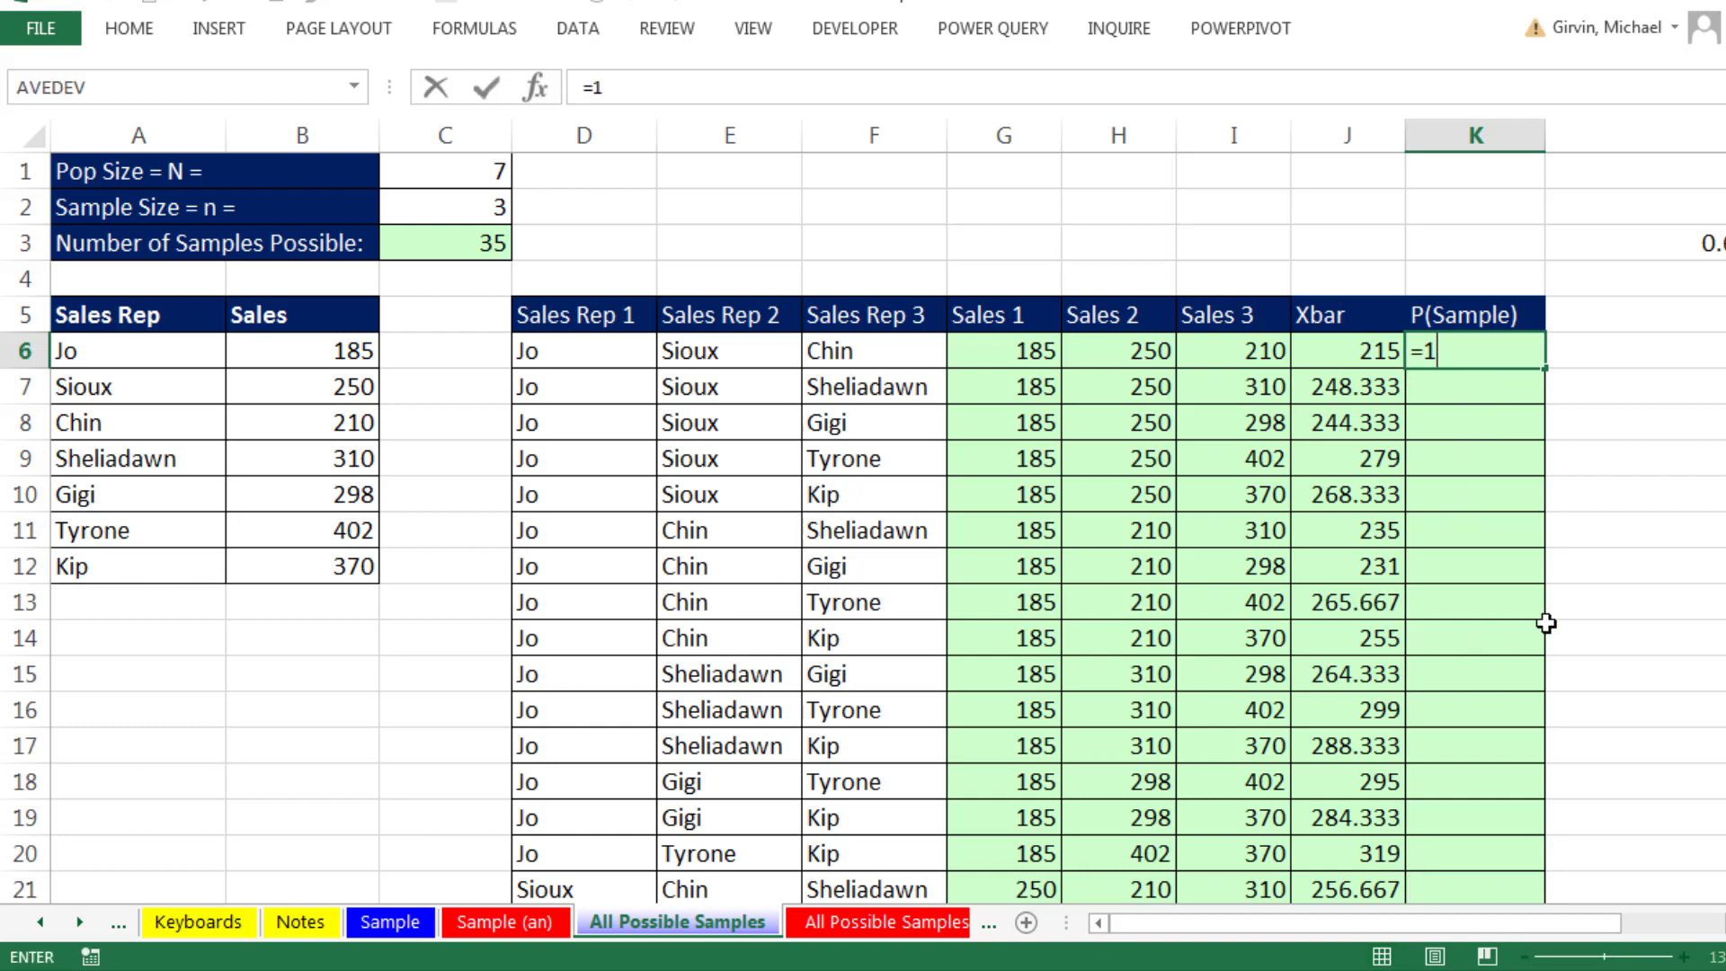
text(1/)
click(468, 243)
key(F4)
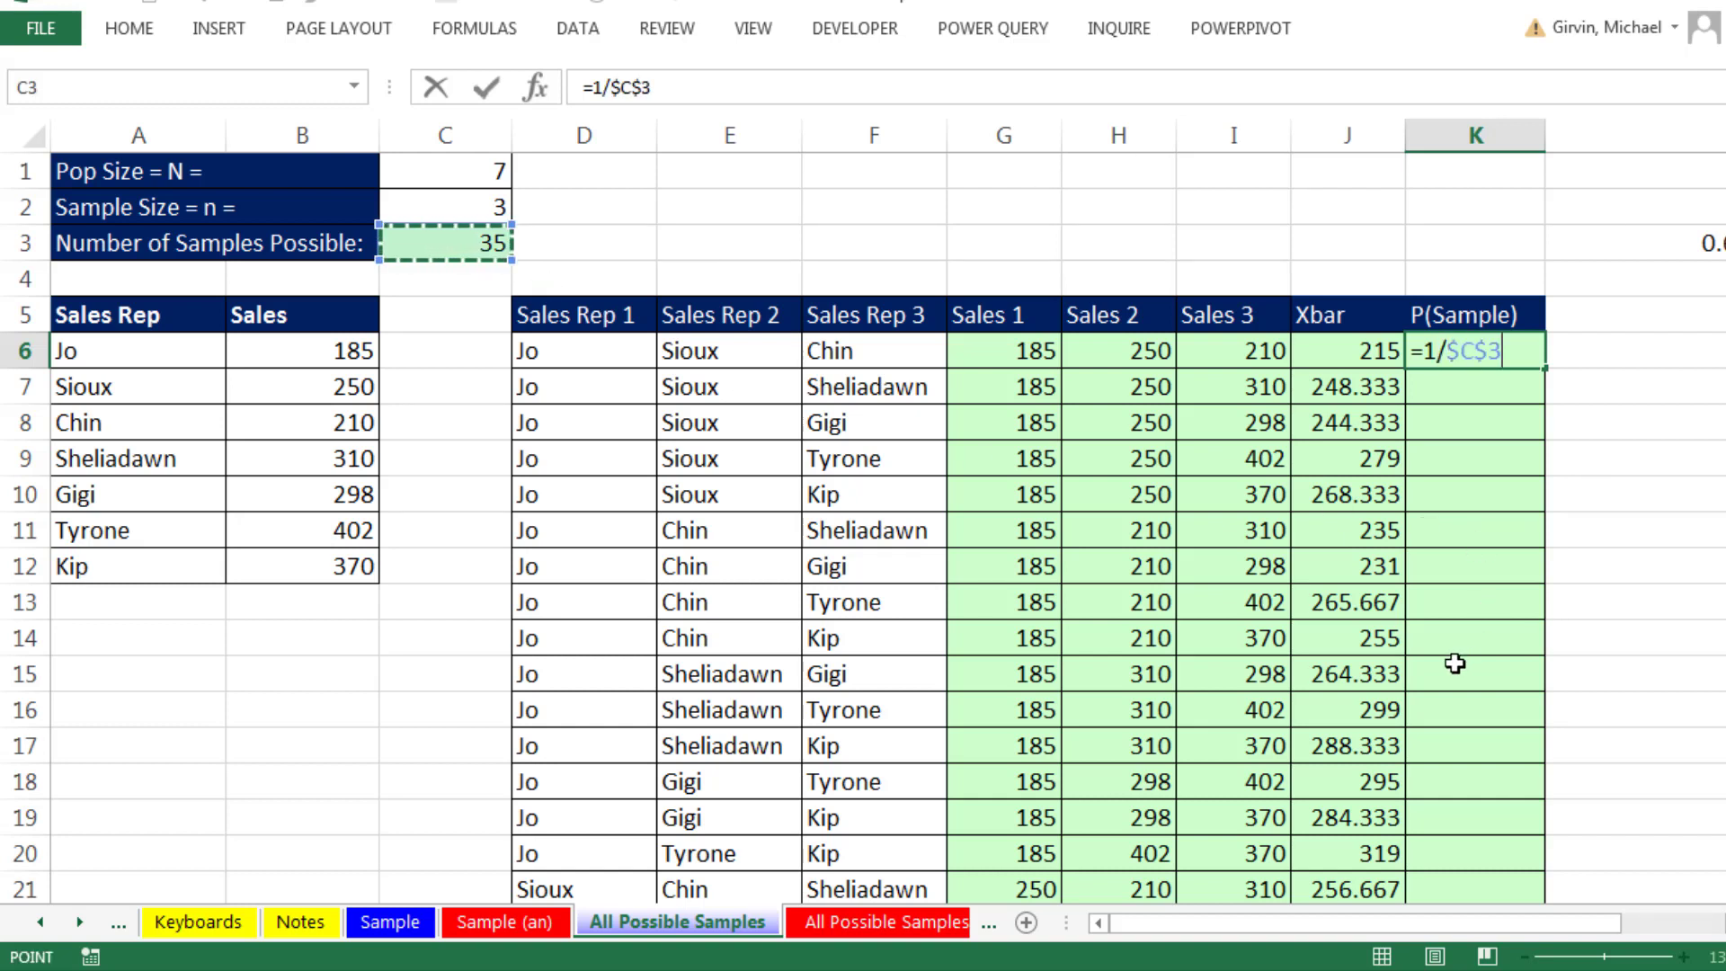
key(ctrl+Return)
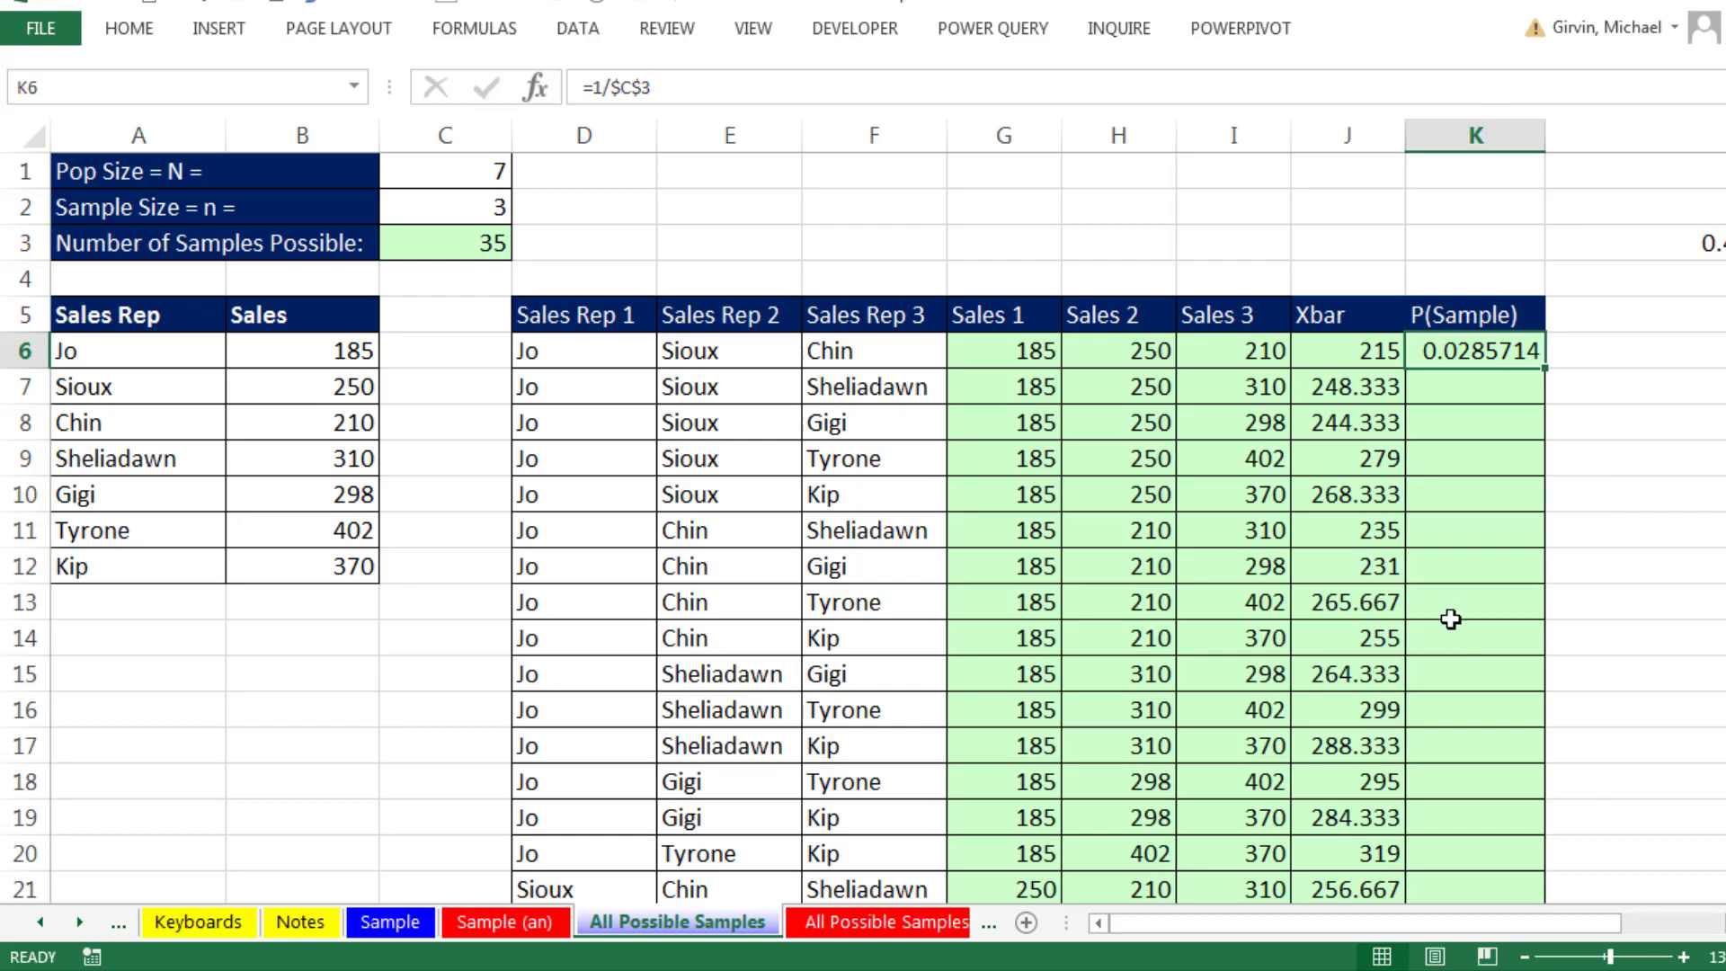
double_click(1544, 368)
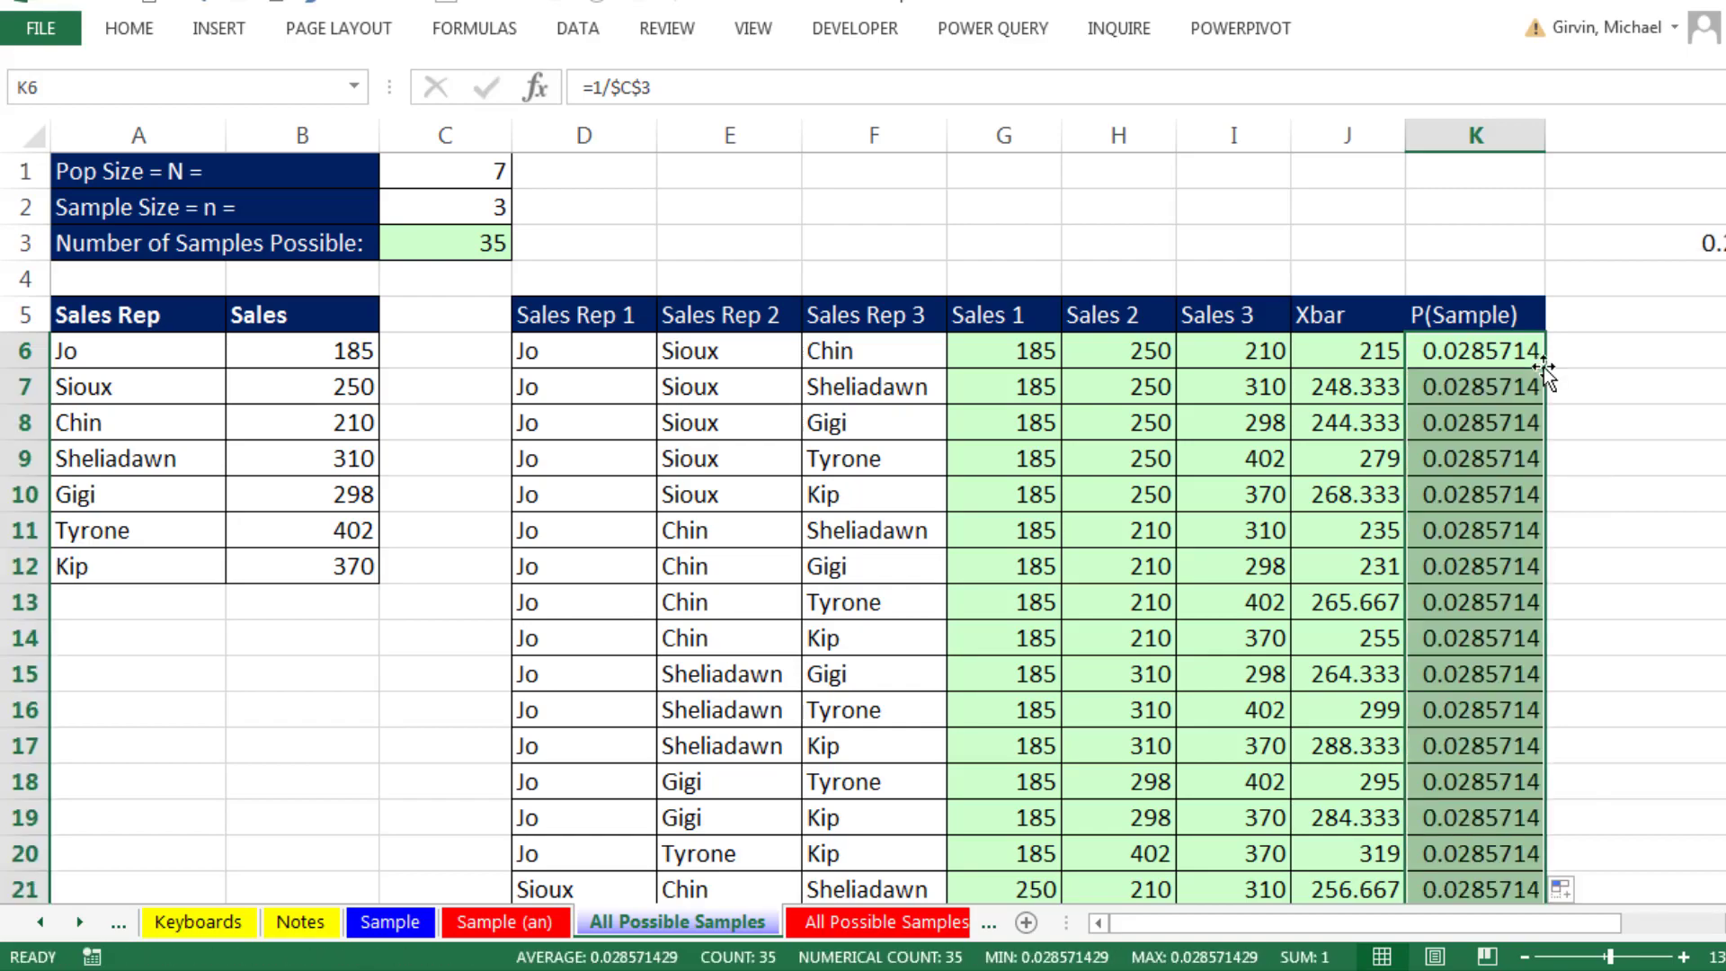
- Review the P(Sample) column down to its end and examine the full set of sample means in J6:J40
scroll(1553, 391, down, 4)
scroll(1553, 391, down, 4)
scroll(1556, 401, up, 6)
scroll(1556, 406, up, 2)
drag(1382, 353, 1371, 808)
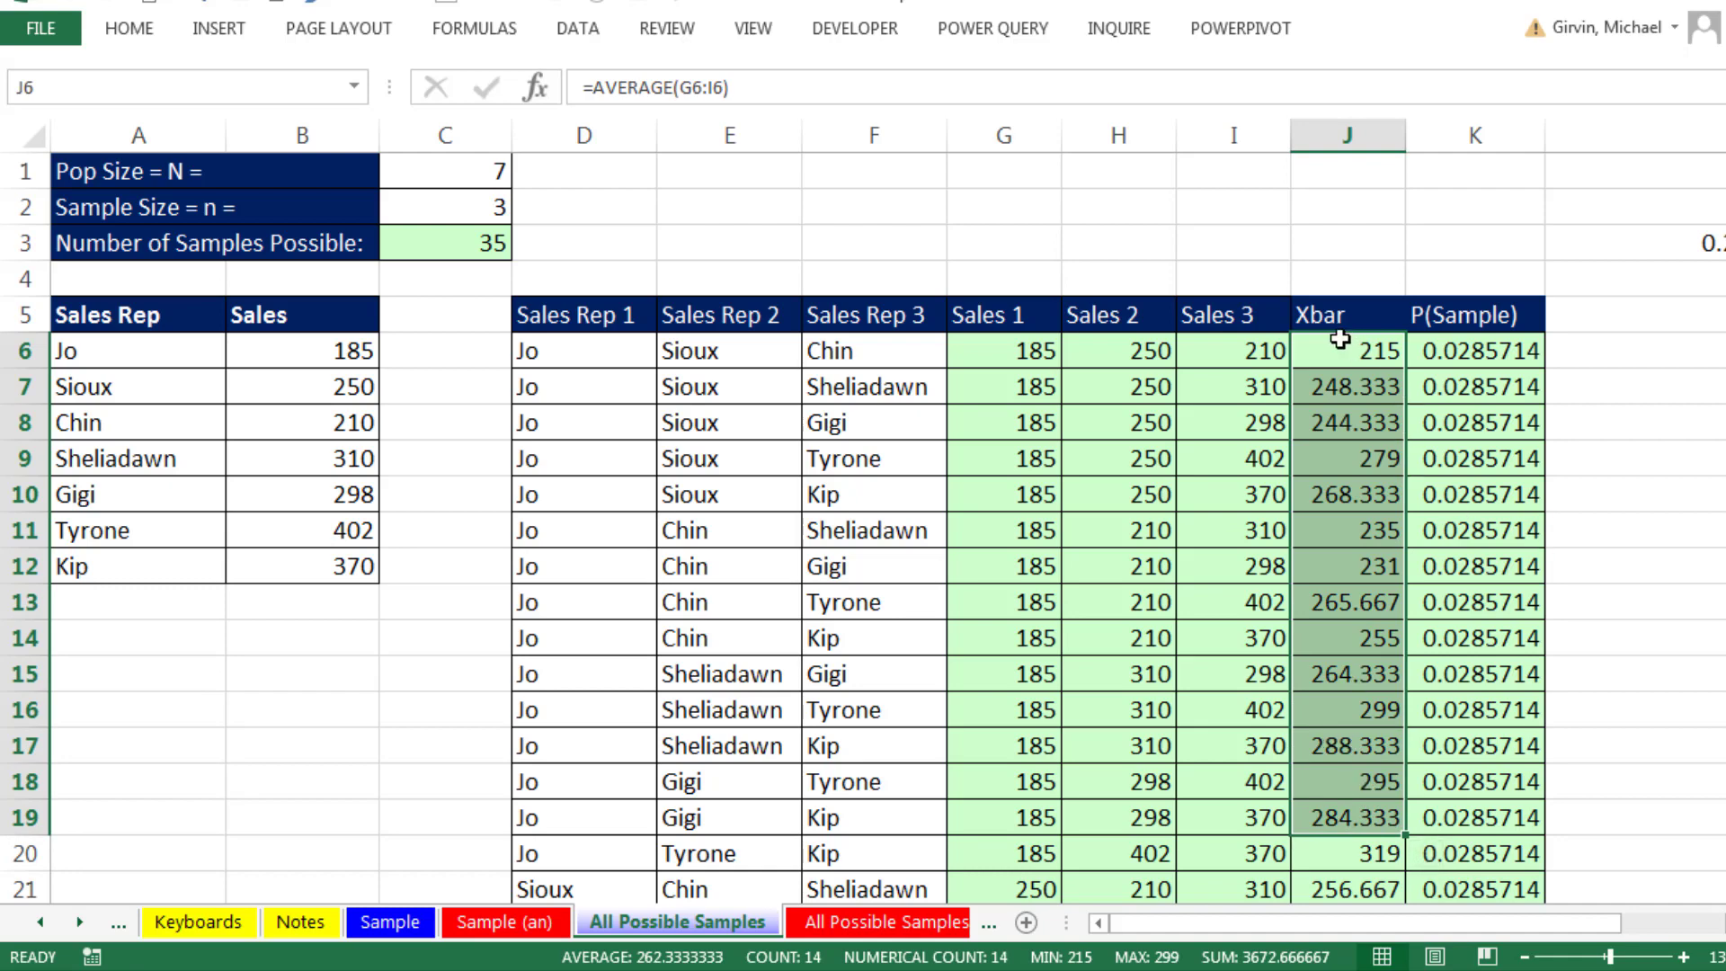
drag(1332, 352, 1351, 847)
scroll(1350, 847, up, 7)
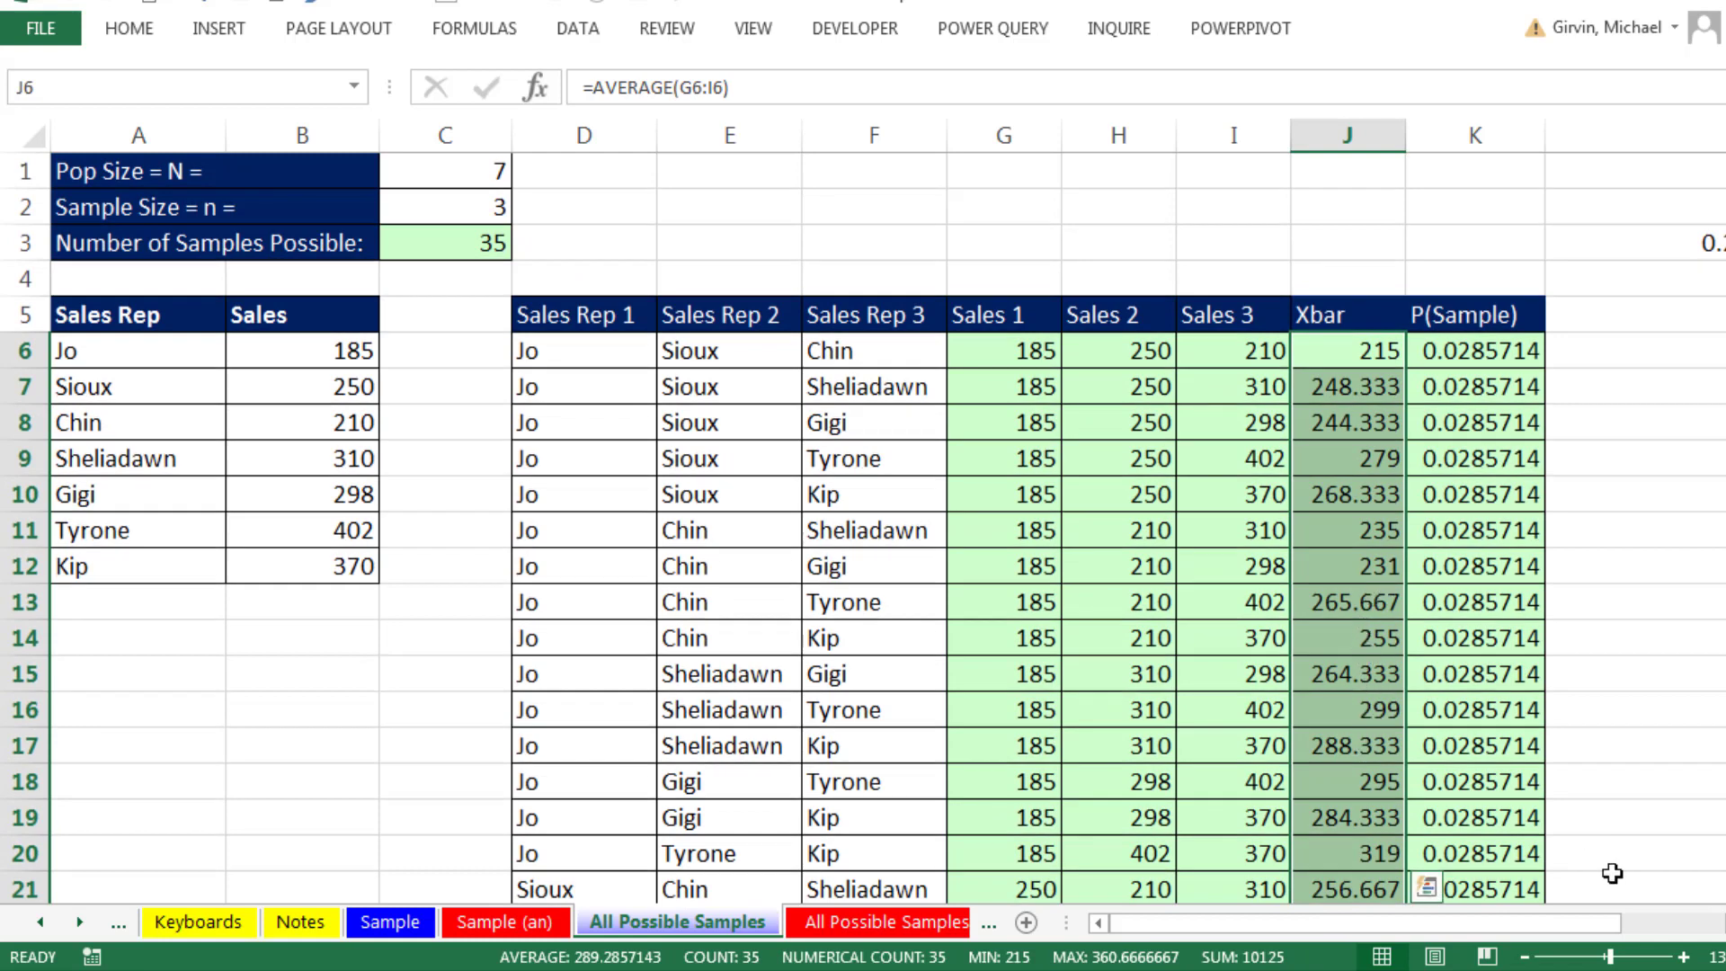
- Clear cell L3 and enter the formula =RAND() in it
scroll(1427, 889, right, 4)
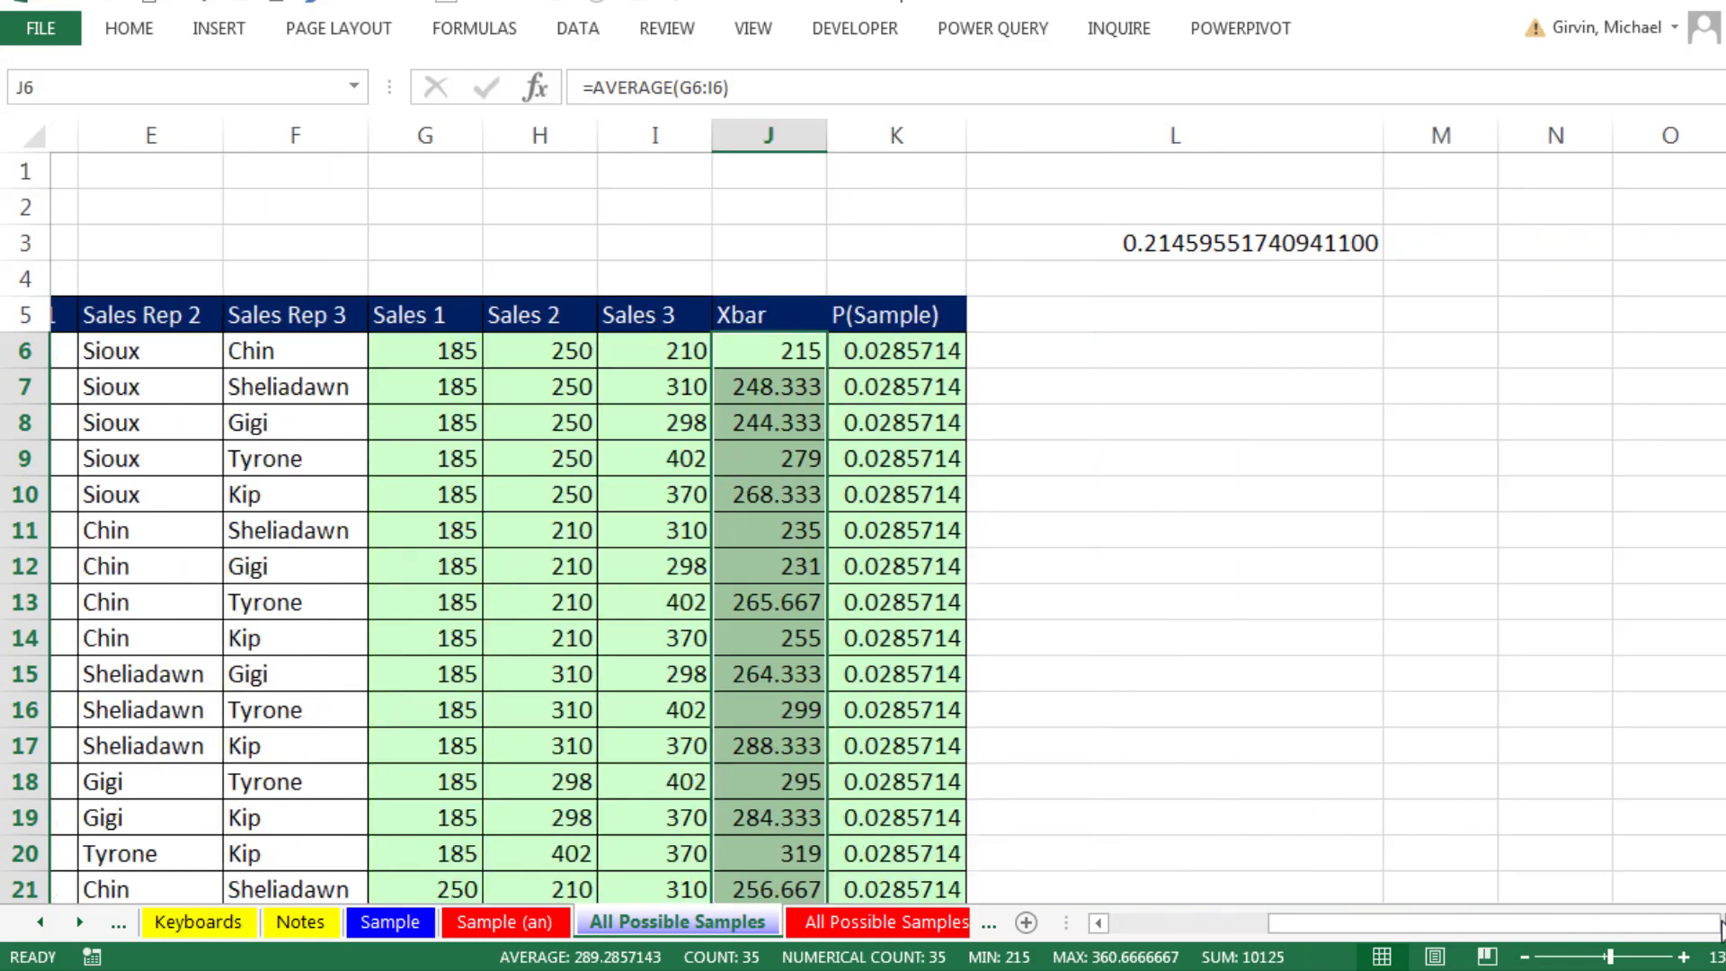
click(1278, 248)
key(Delete)
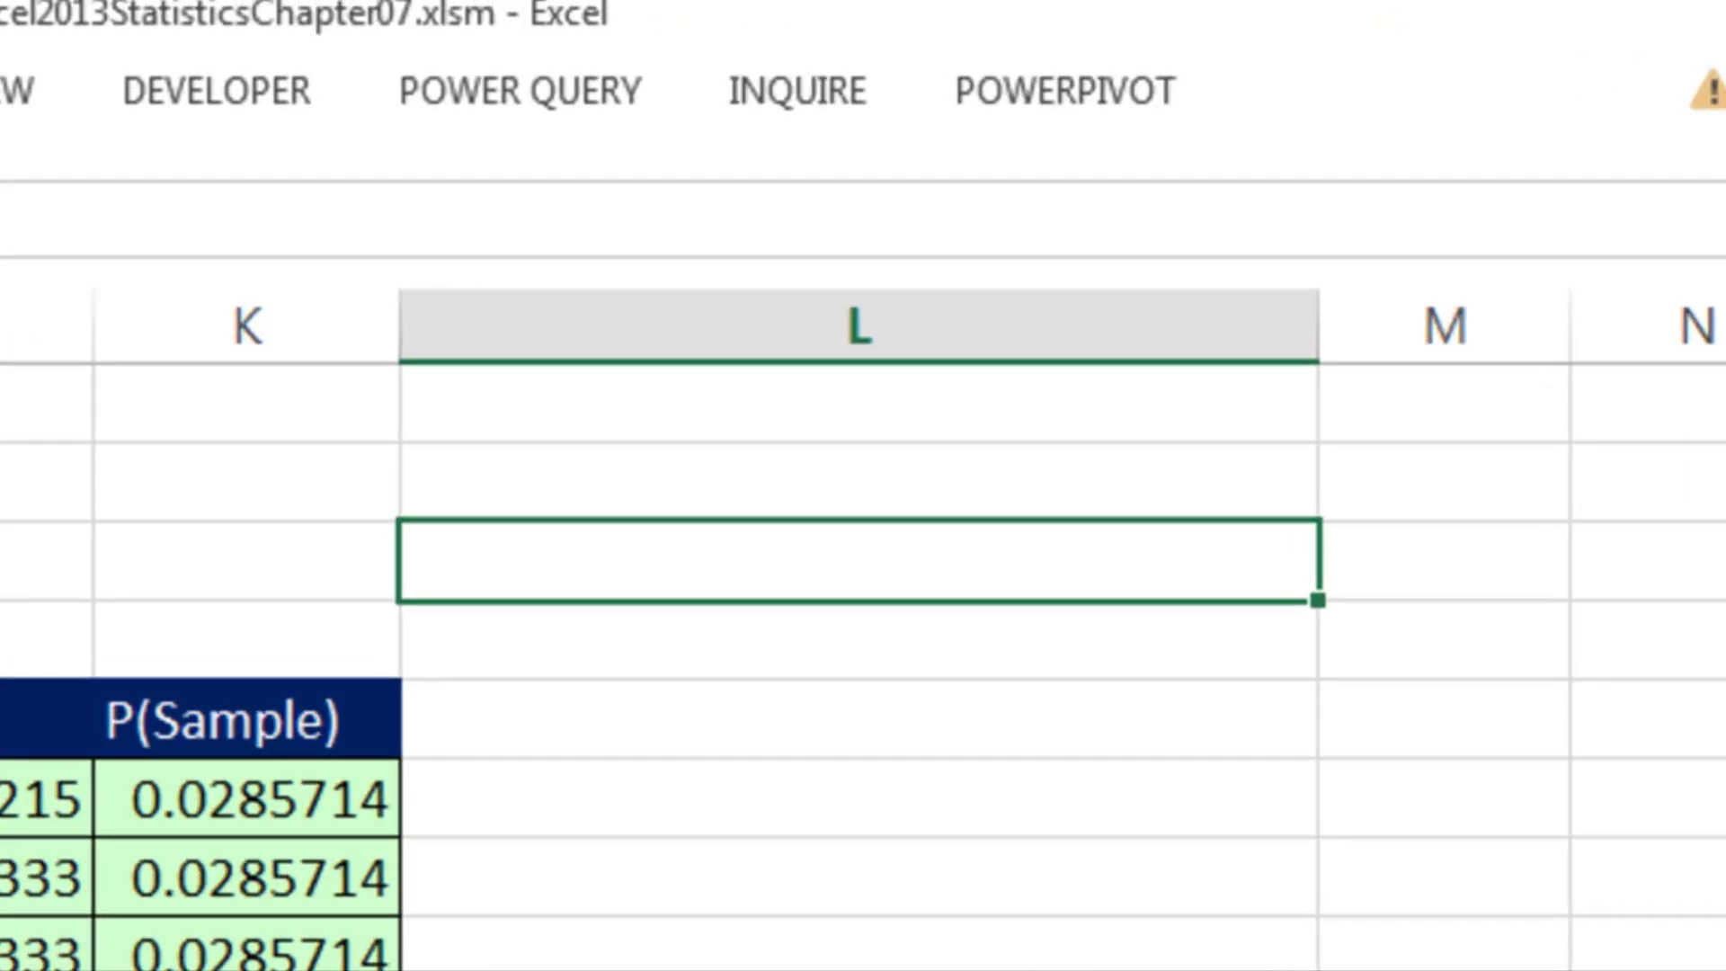
text(=r)
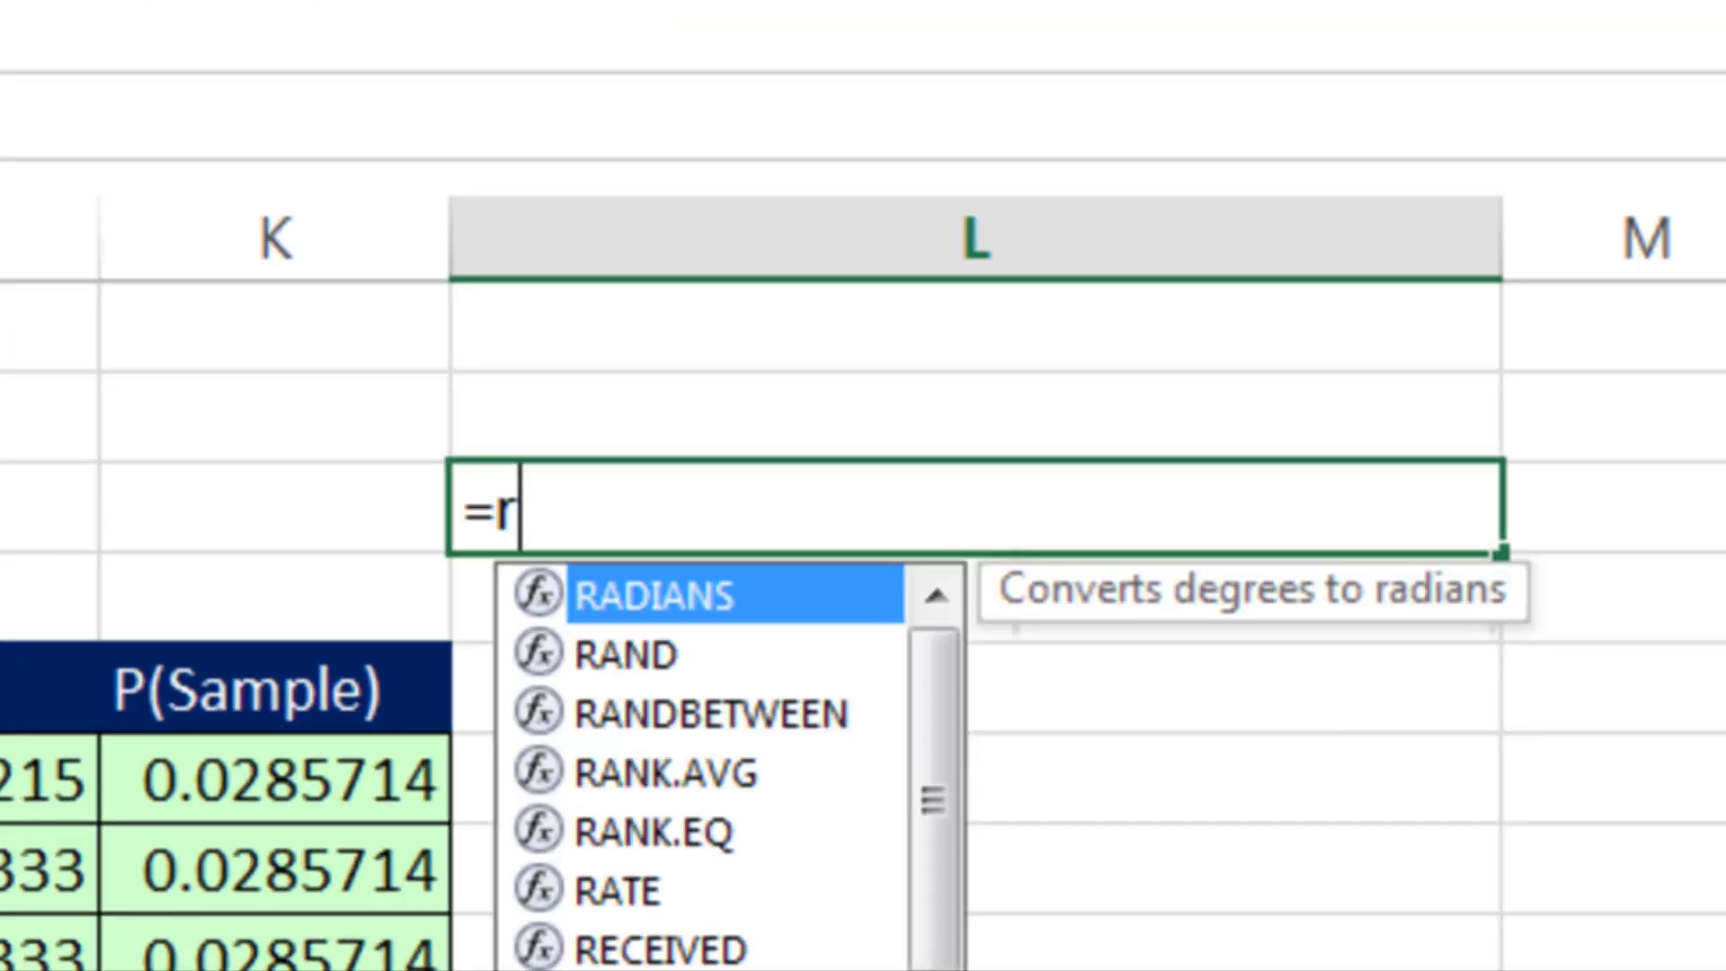
text(and)
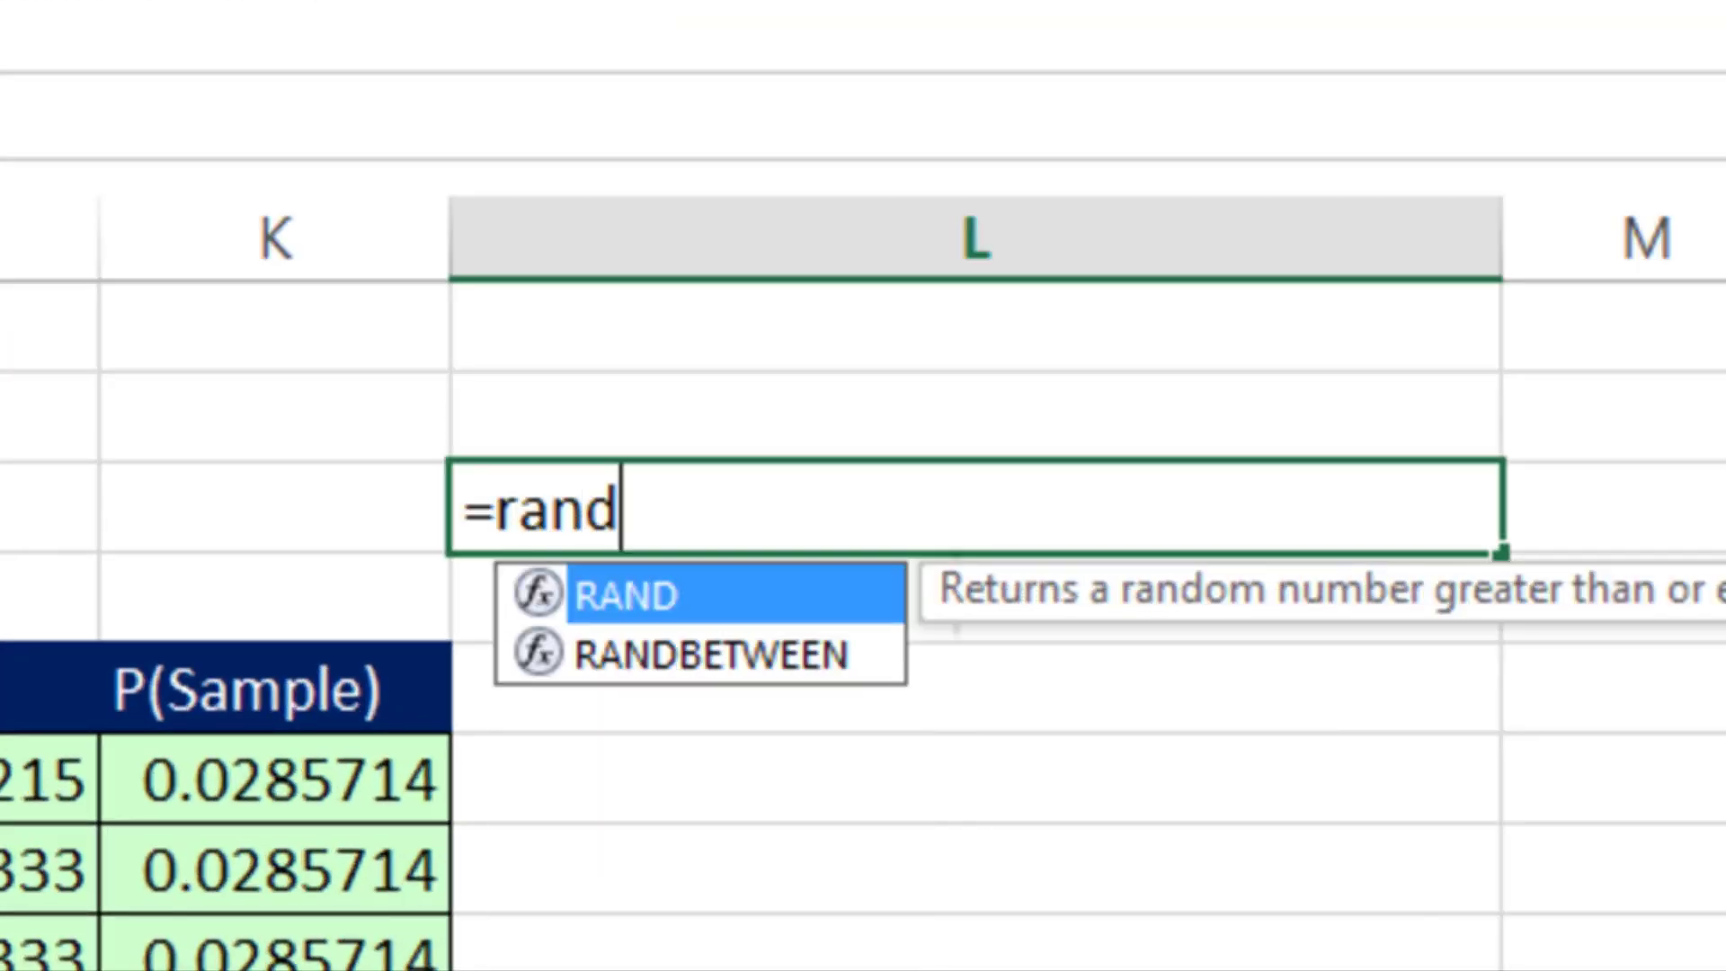
key(Tab)
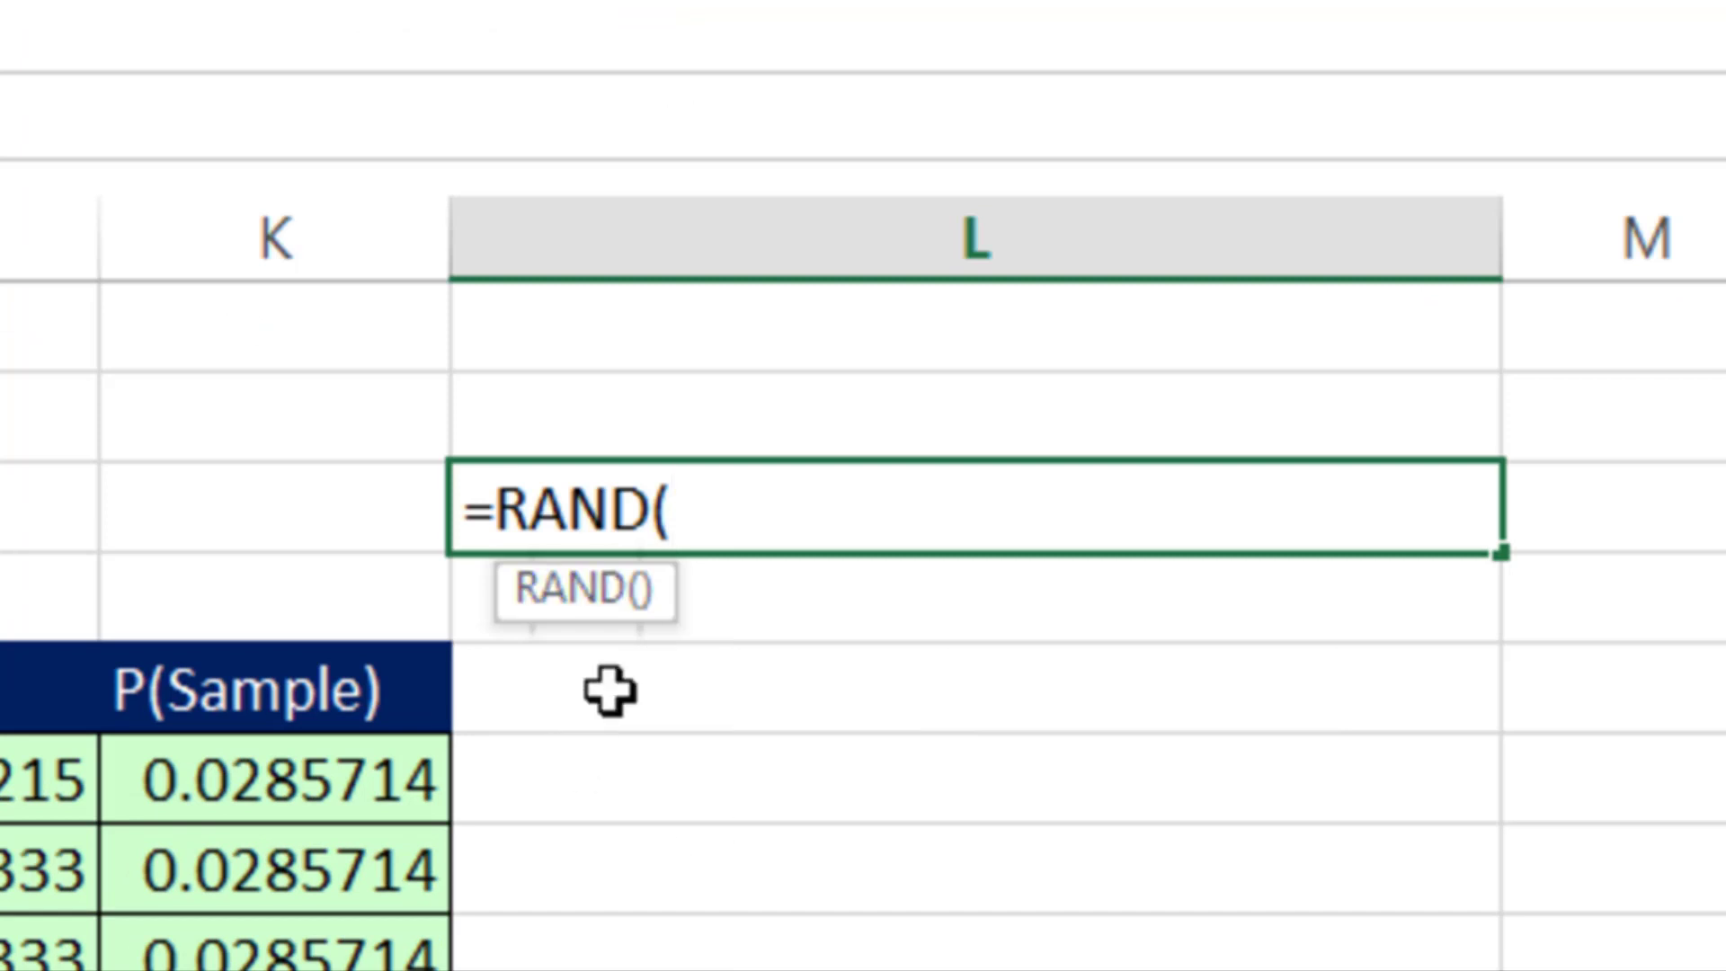
text())
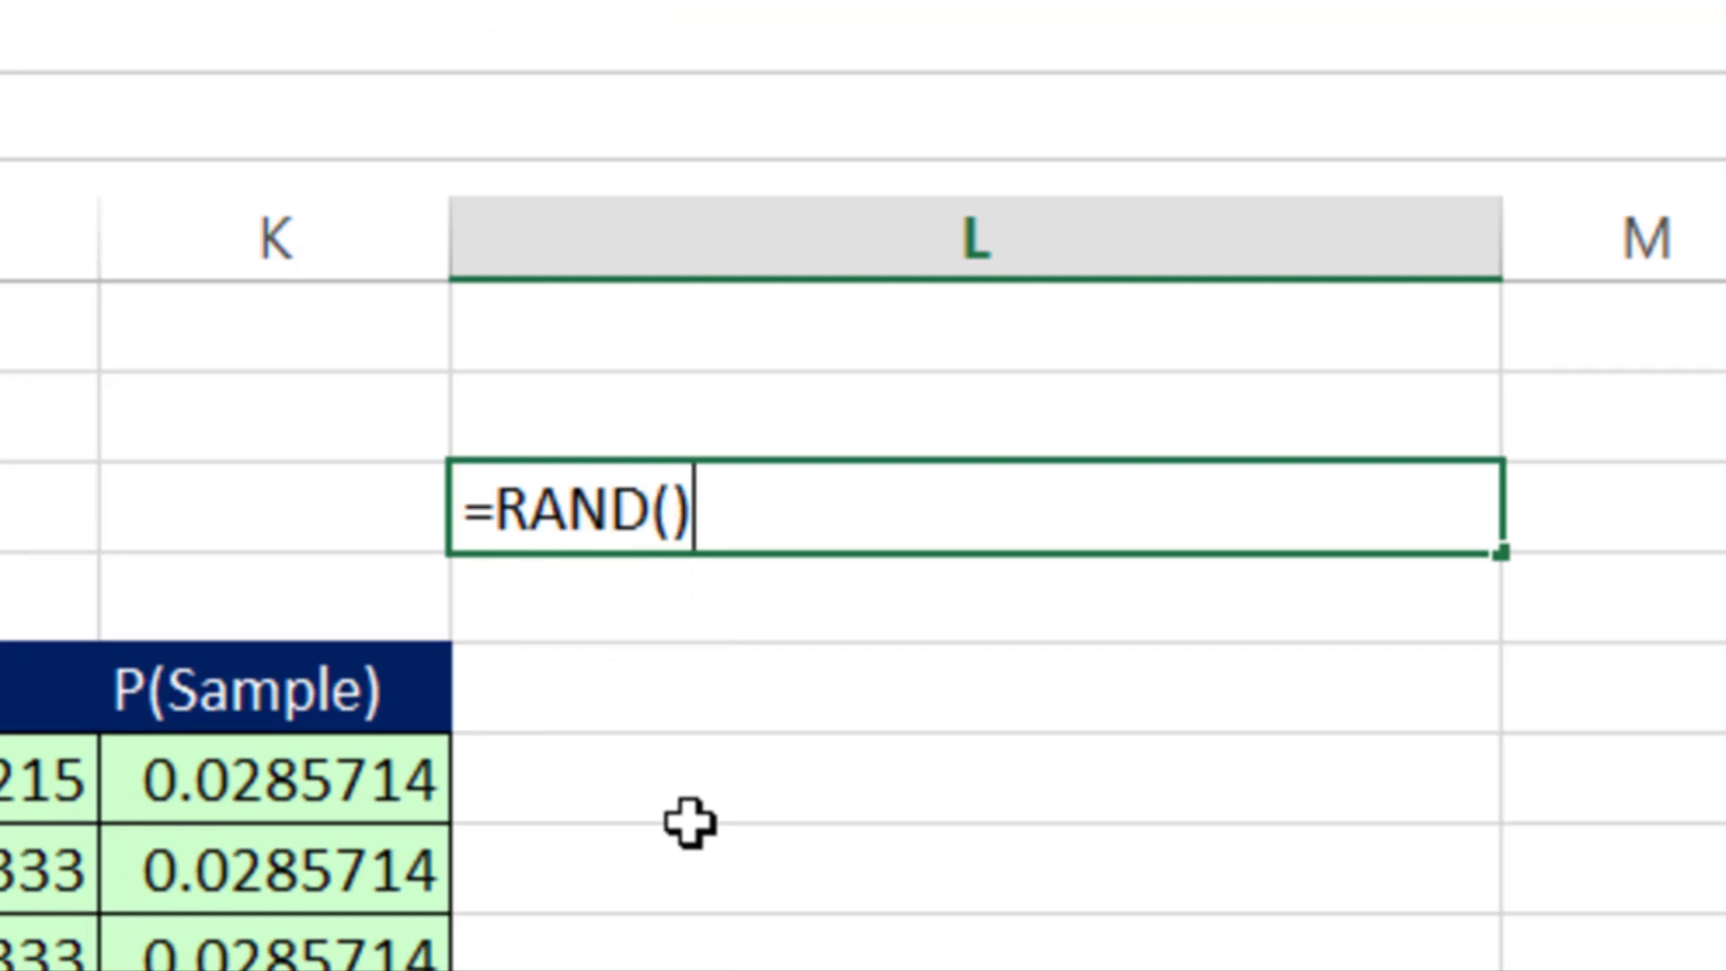
key(ctrl+Return)
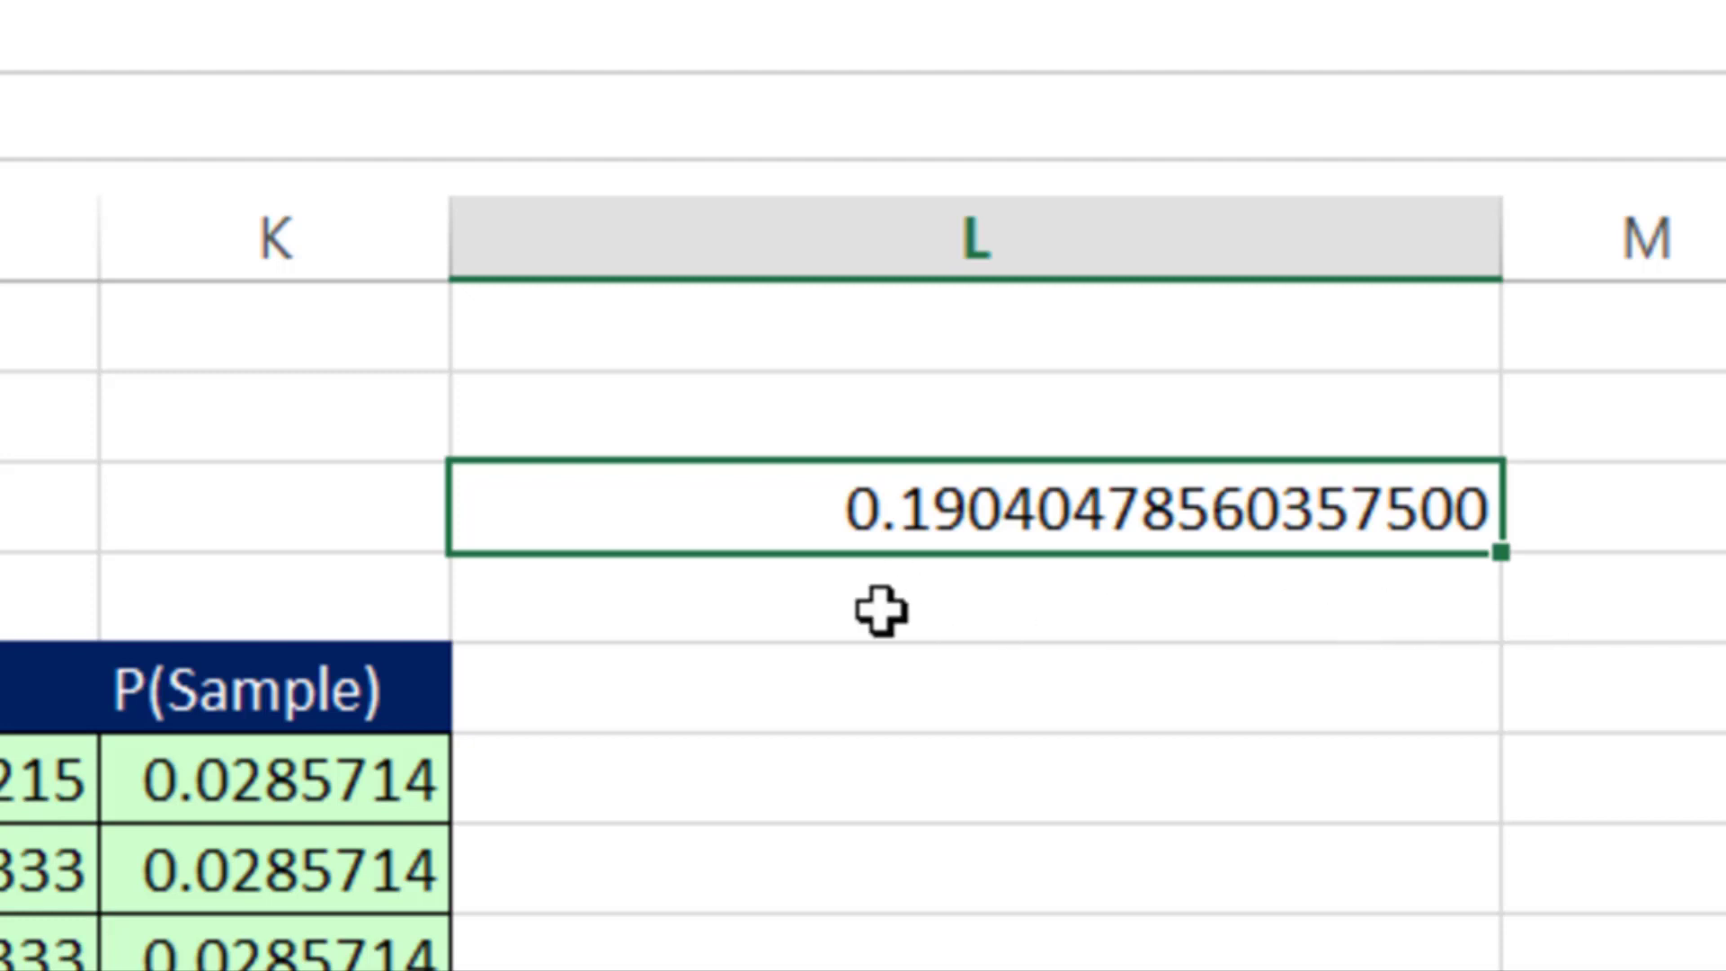
- Recalculate the worksheet repeatedly to observe the random numbers generated in L3
key(F9)
key(F9)
key(F9)
key(F9)
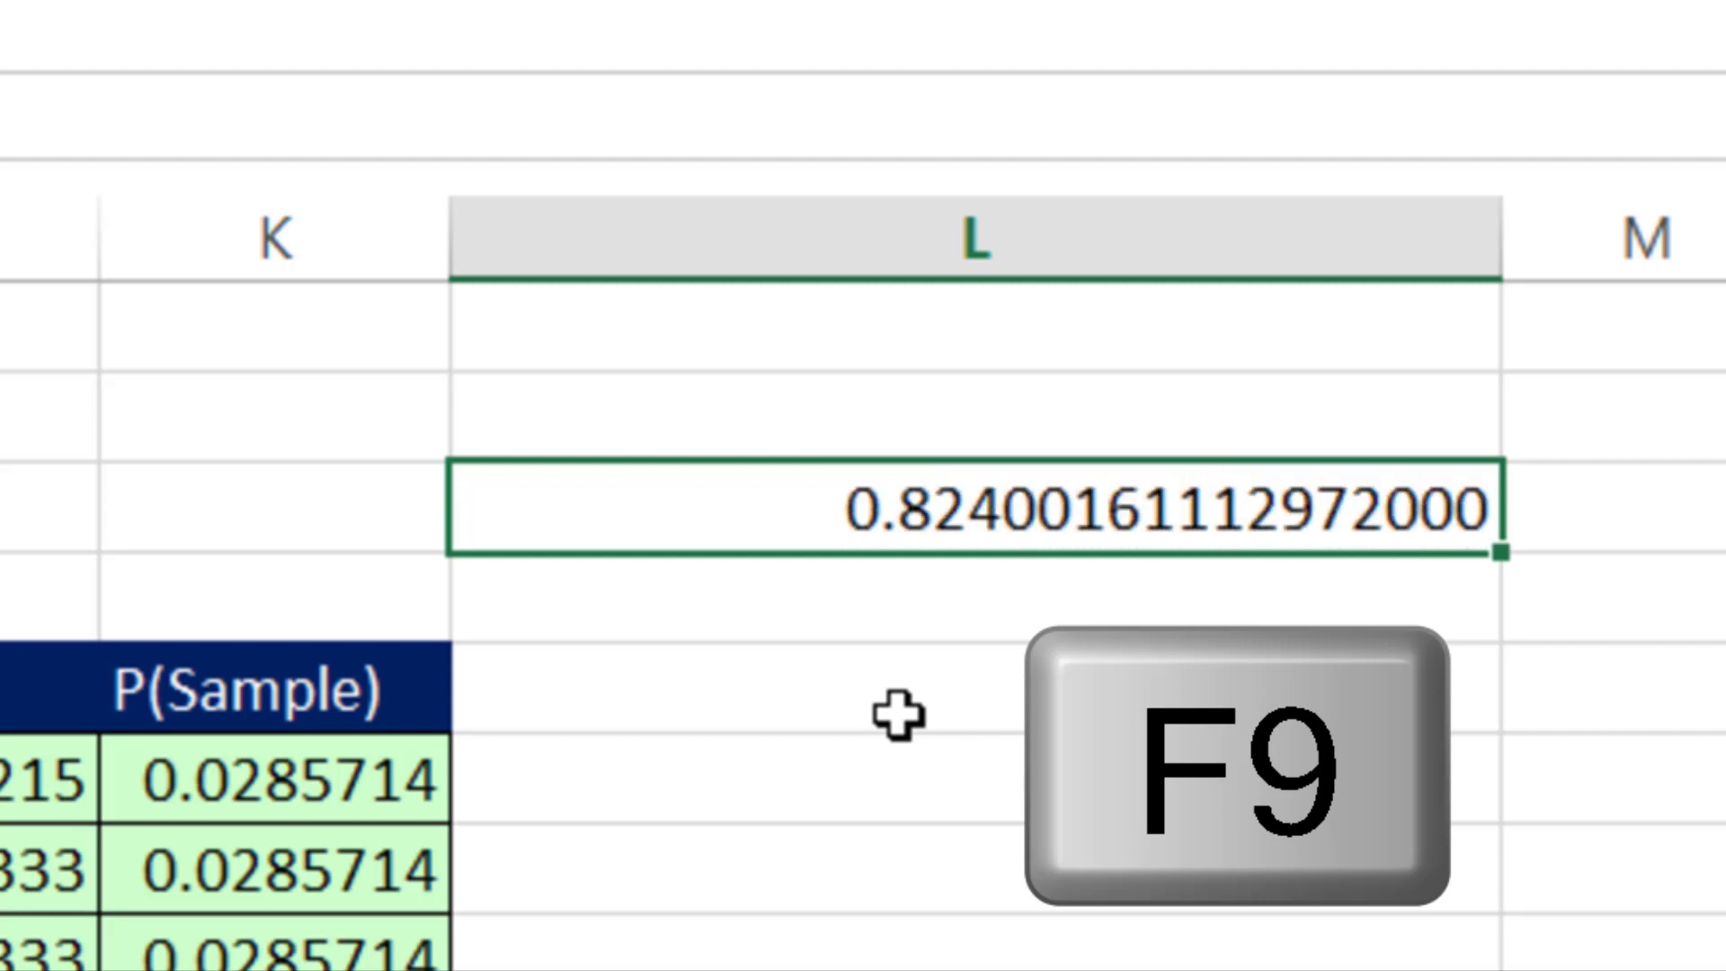
key(F9)
key(F9)
key(F9)
key(F9)
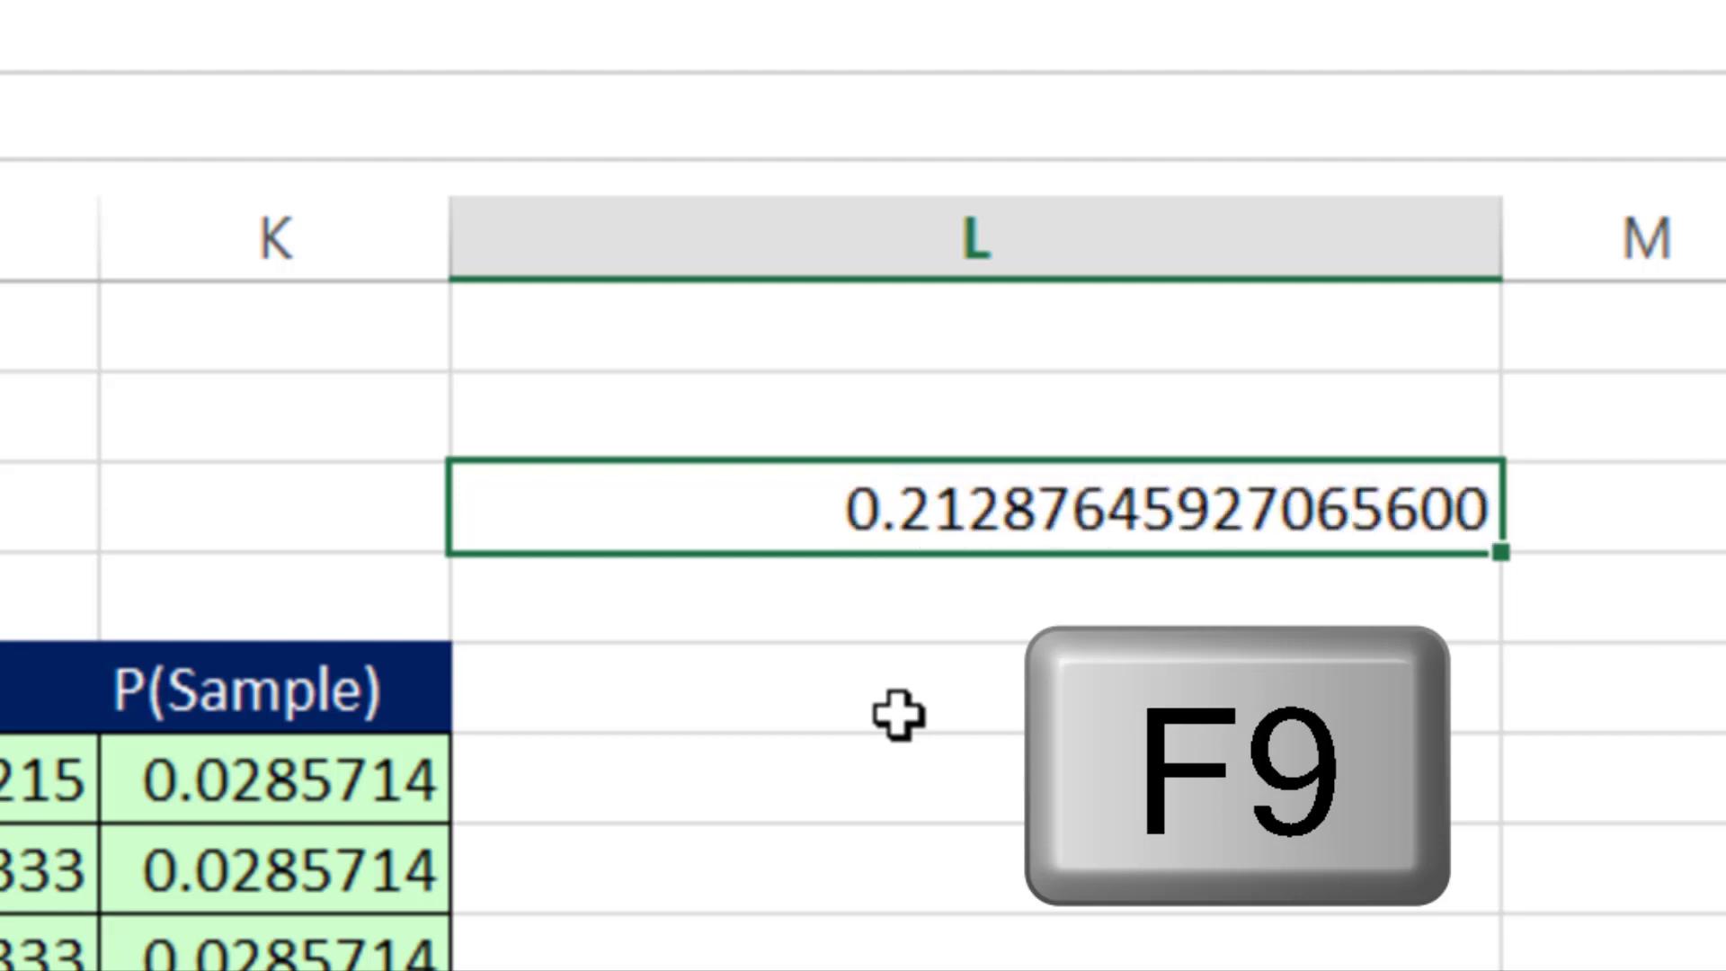
key(F9)
key(F9)
key(F9)
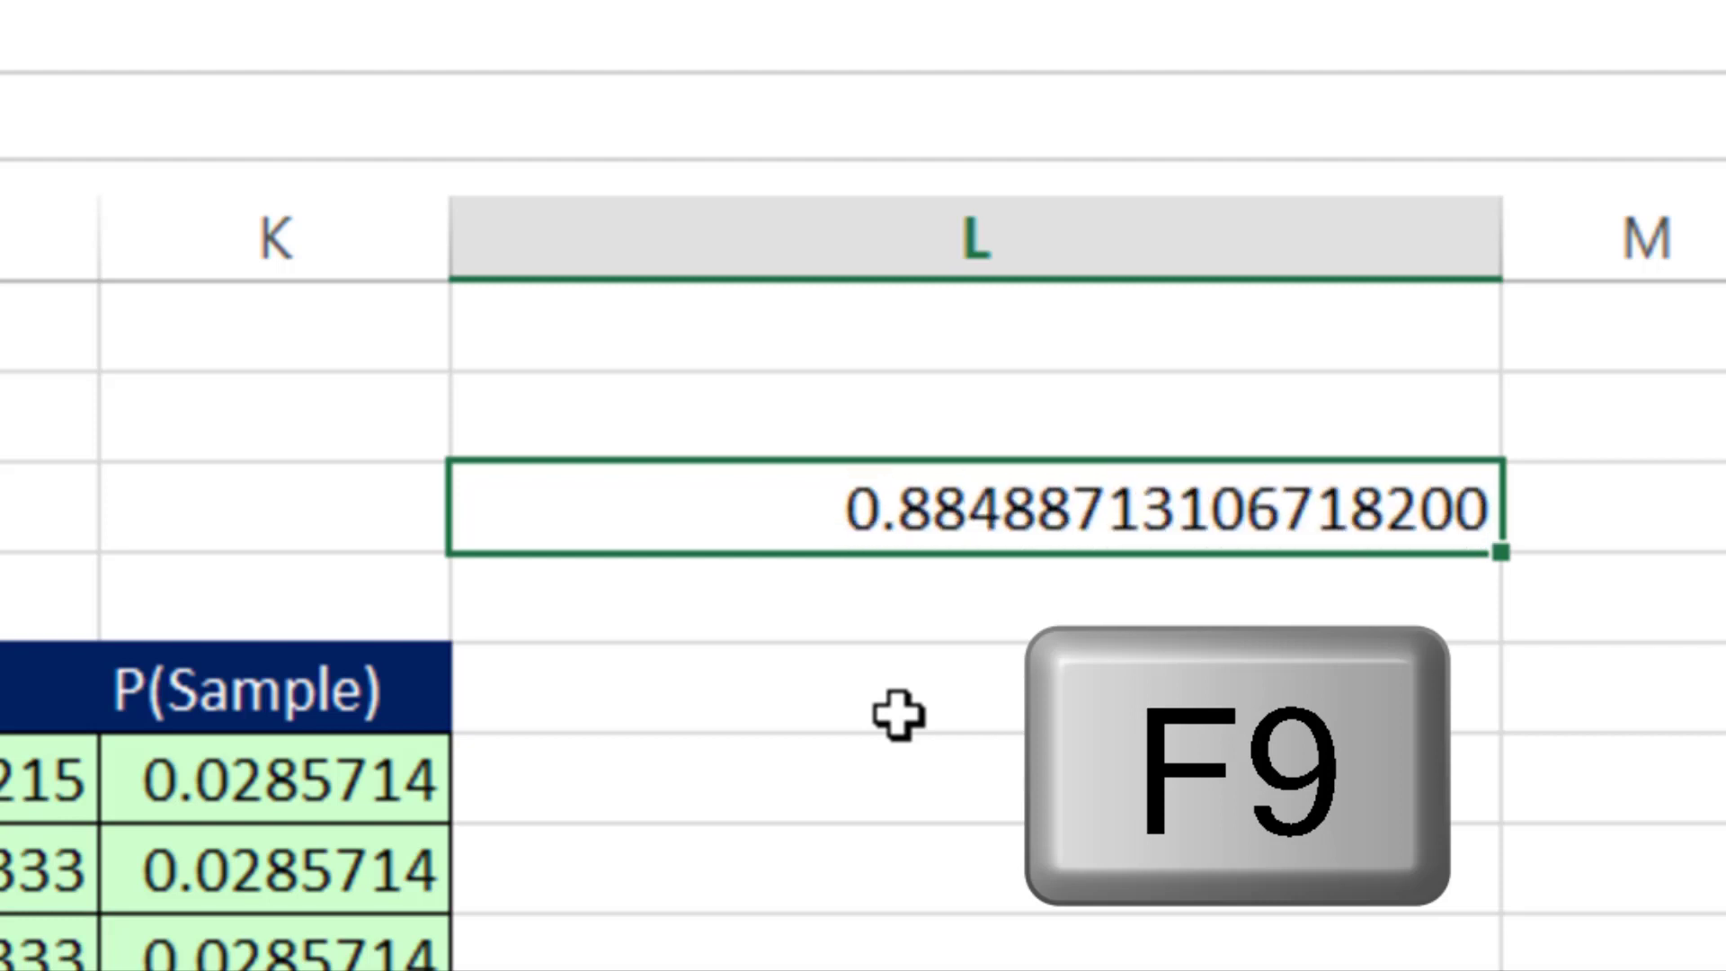
- Recalculate the random number in L3 a few more times and review the Sales and Xbar columns of the sample list
key(F9)
key(F9)
key(F9)
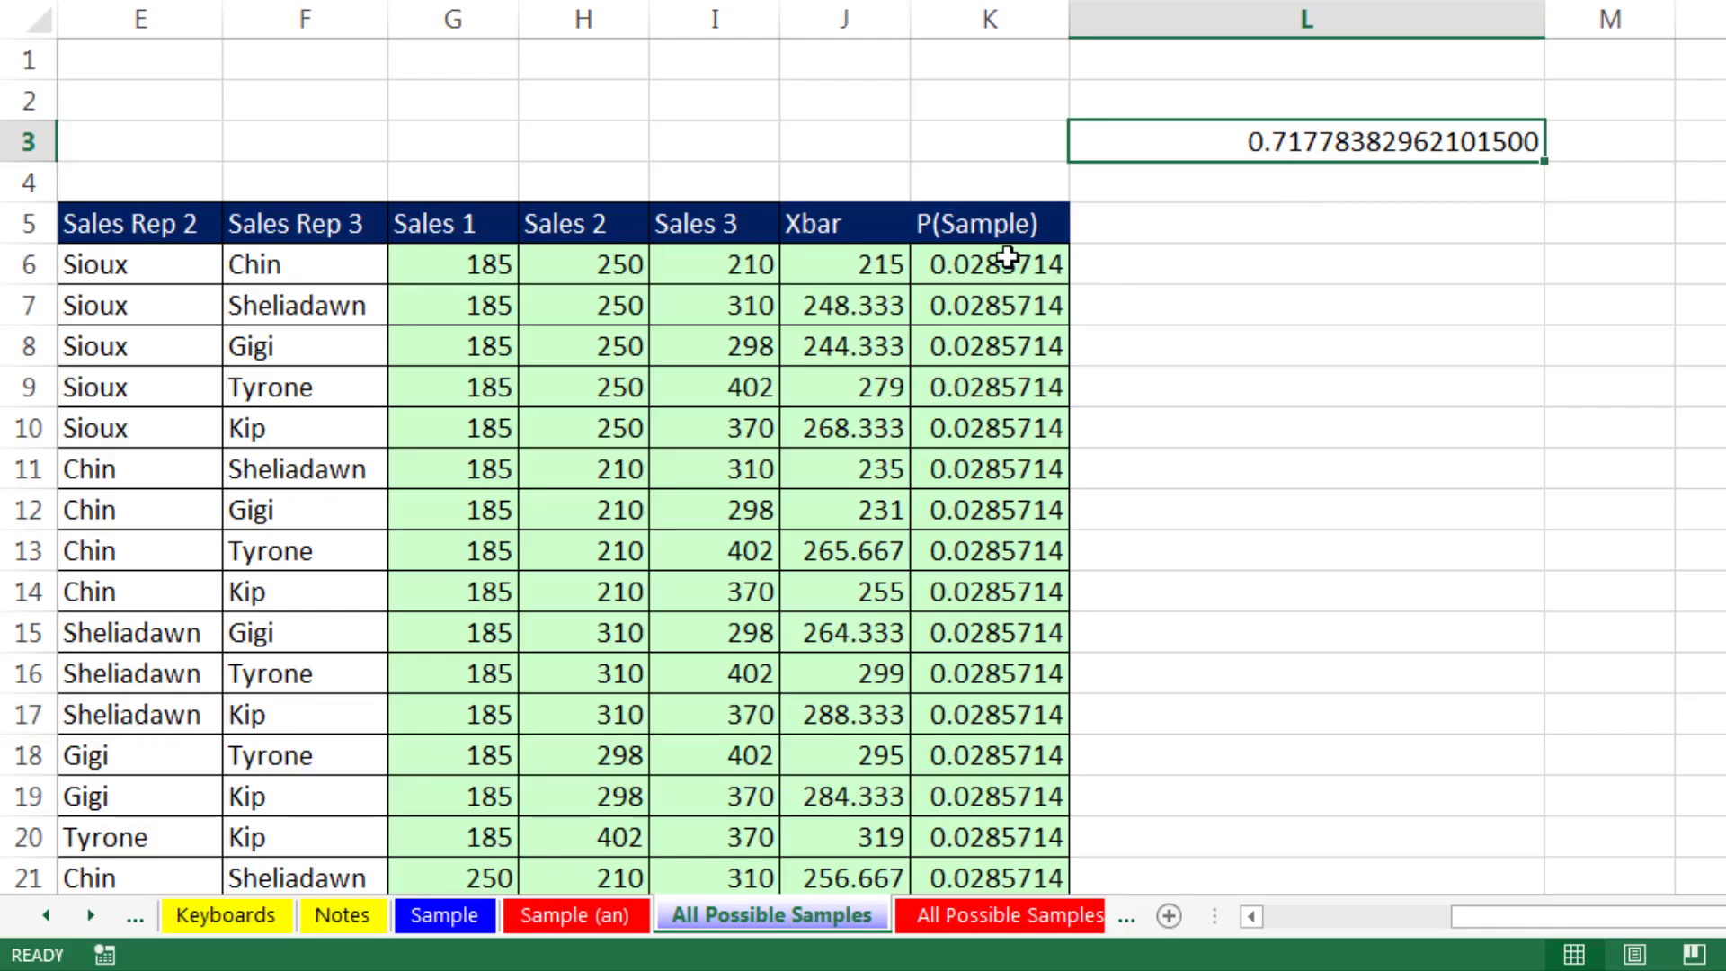
drag(1446, 919, 1245, 922)
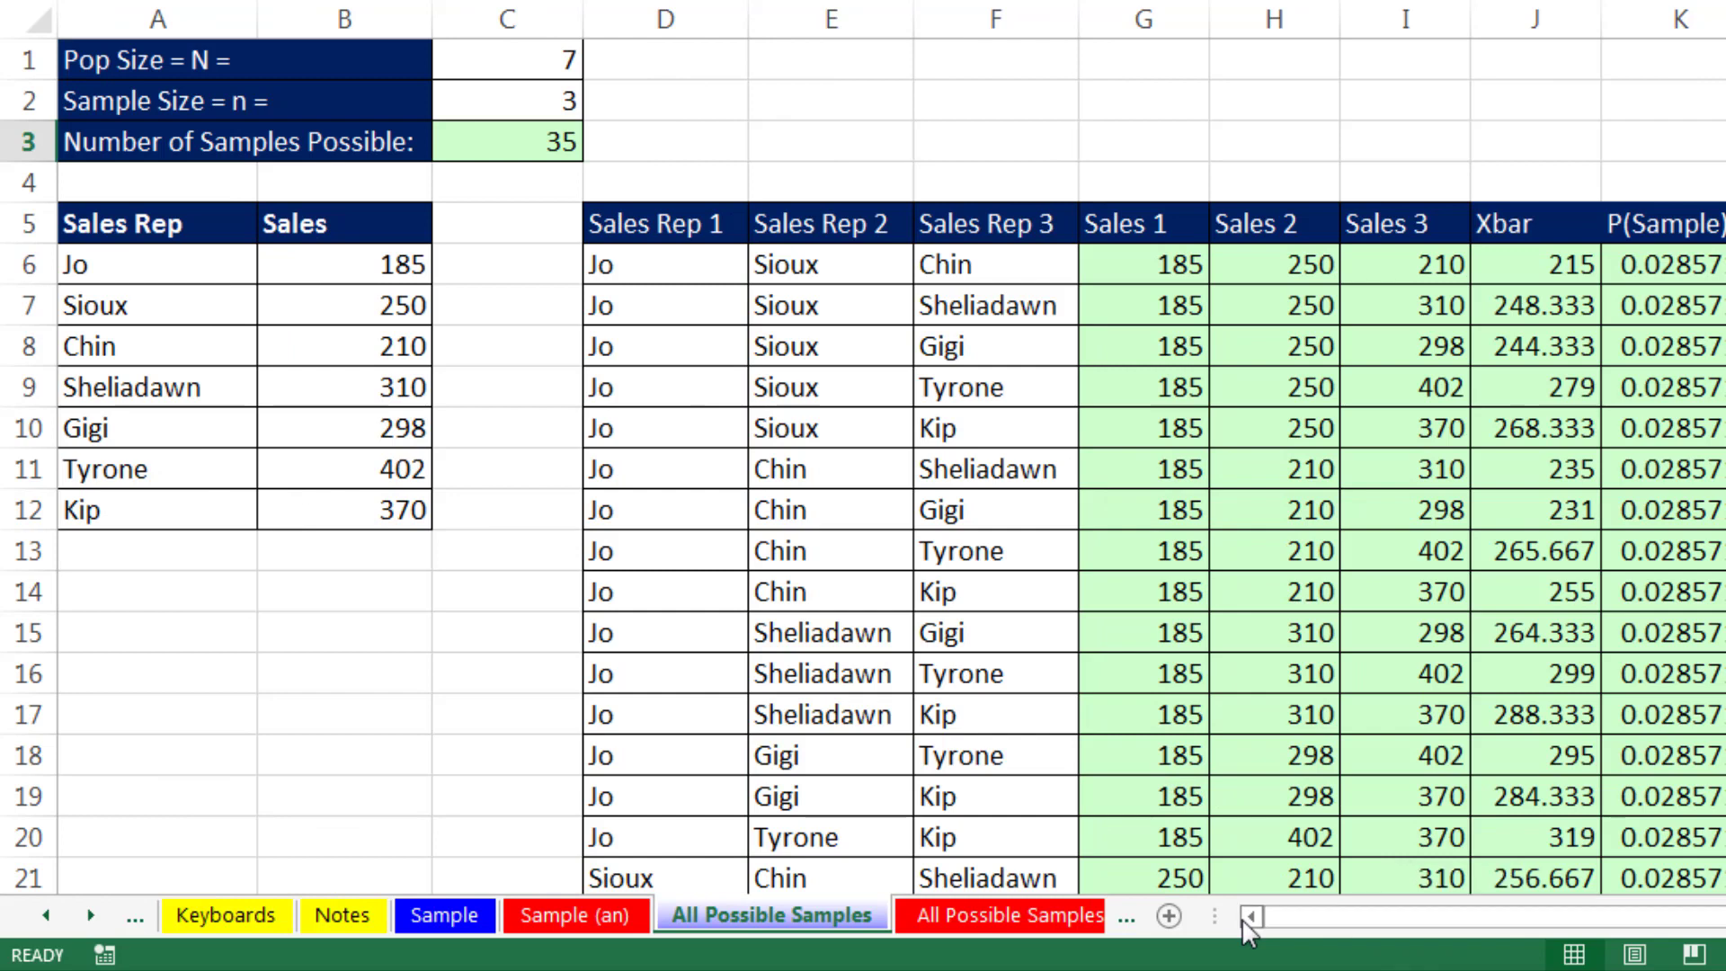
drag(1168, 225, 1521, 456)
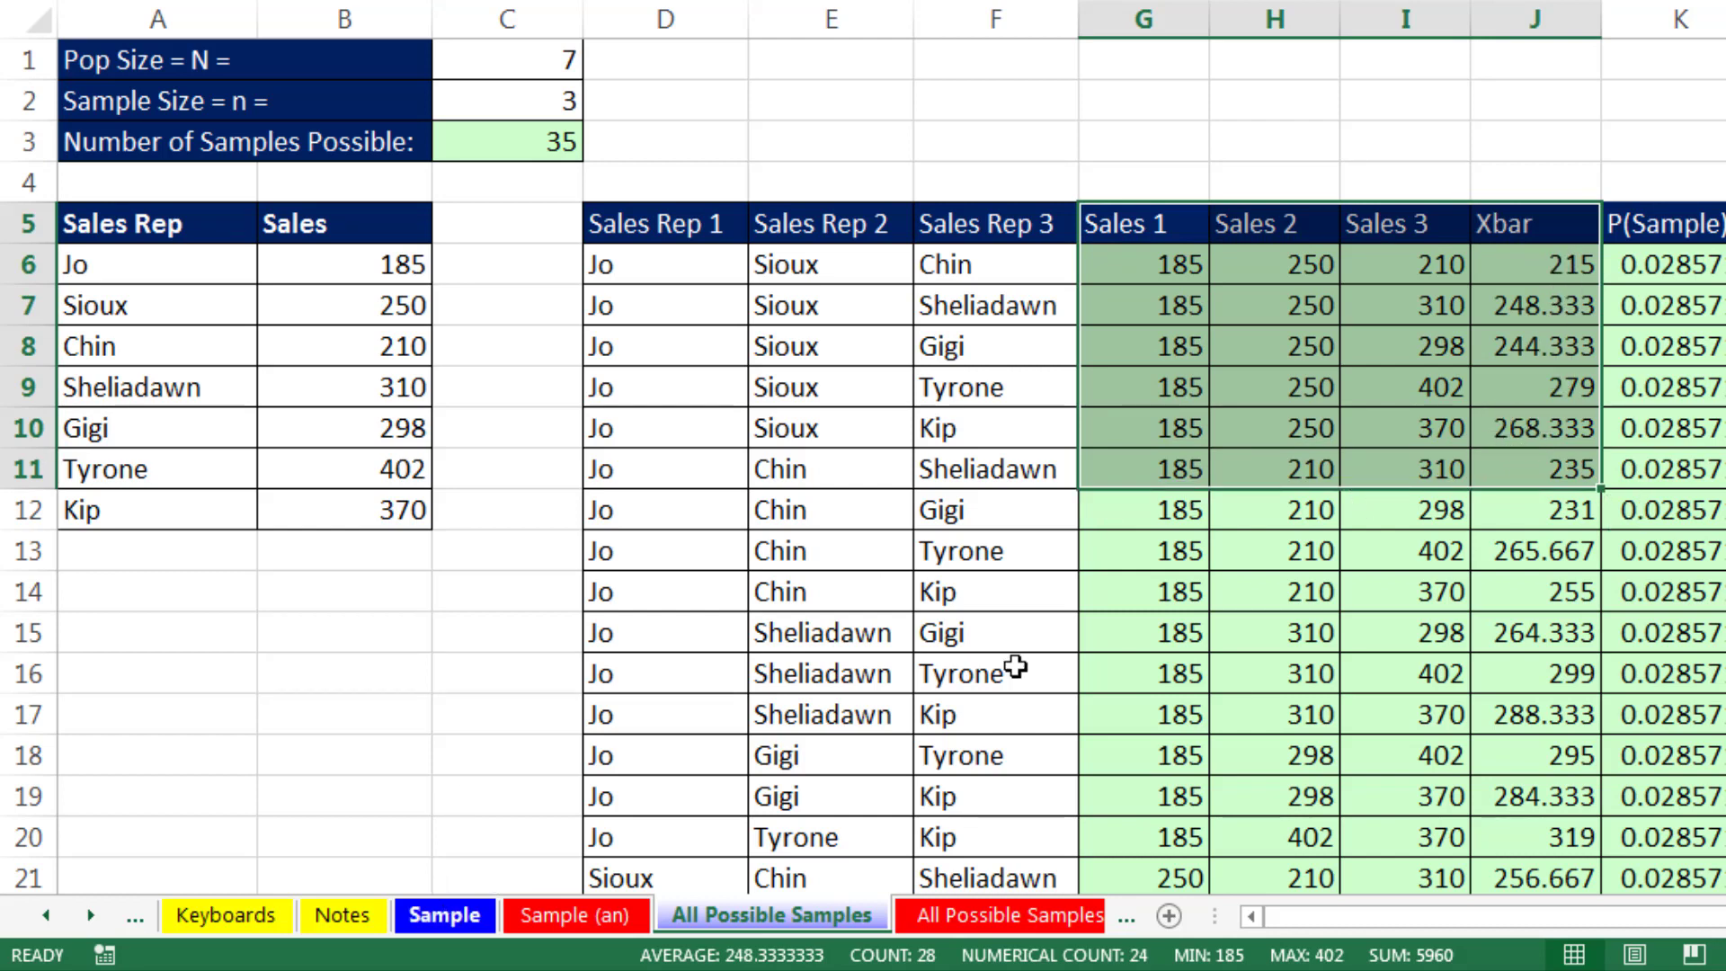
drag(1532, 225, 1528, 589)
- On the Simple Random Sample sheet, enter =RAND() in A6 and fill it down the RAND column to A12
click(92, 917)
click(91, 917)
click(92, 917)
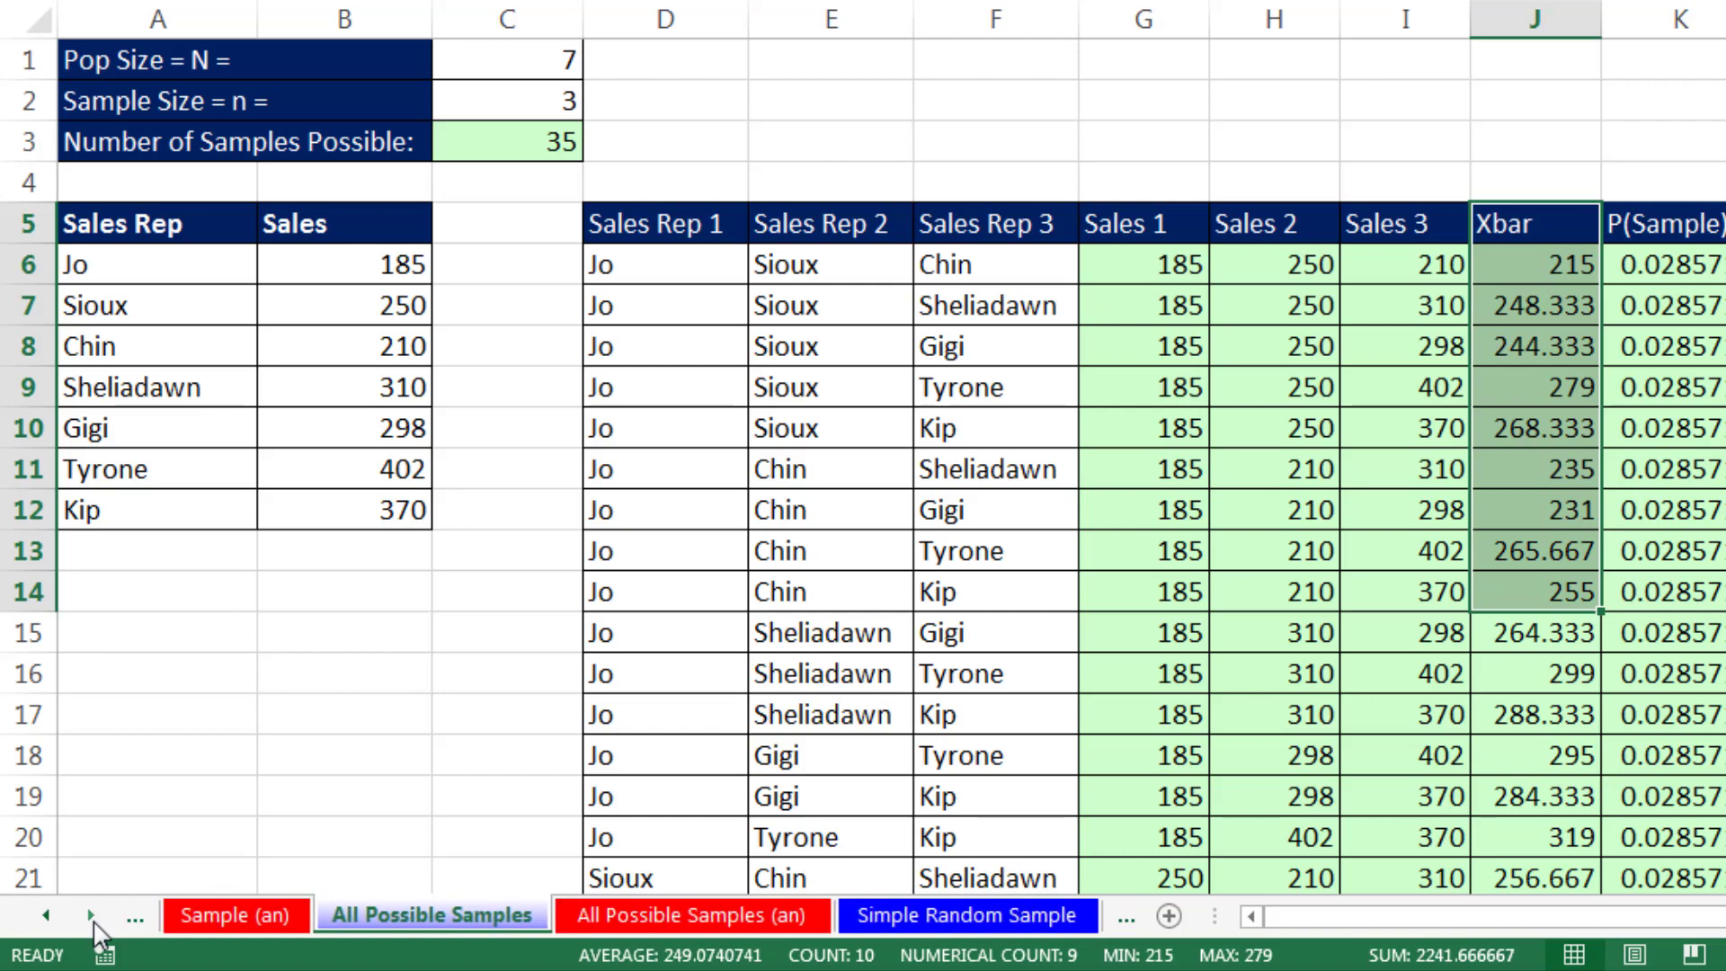
click(91, 917)
click(807, 917)
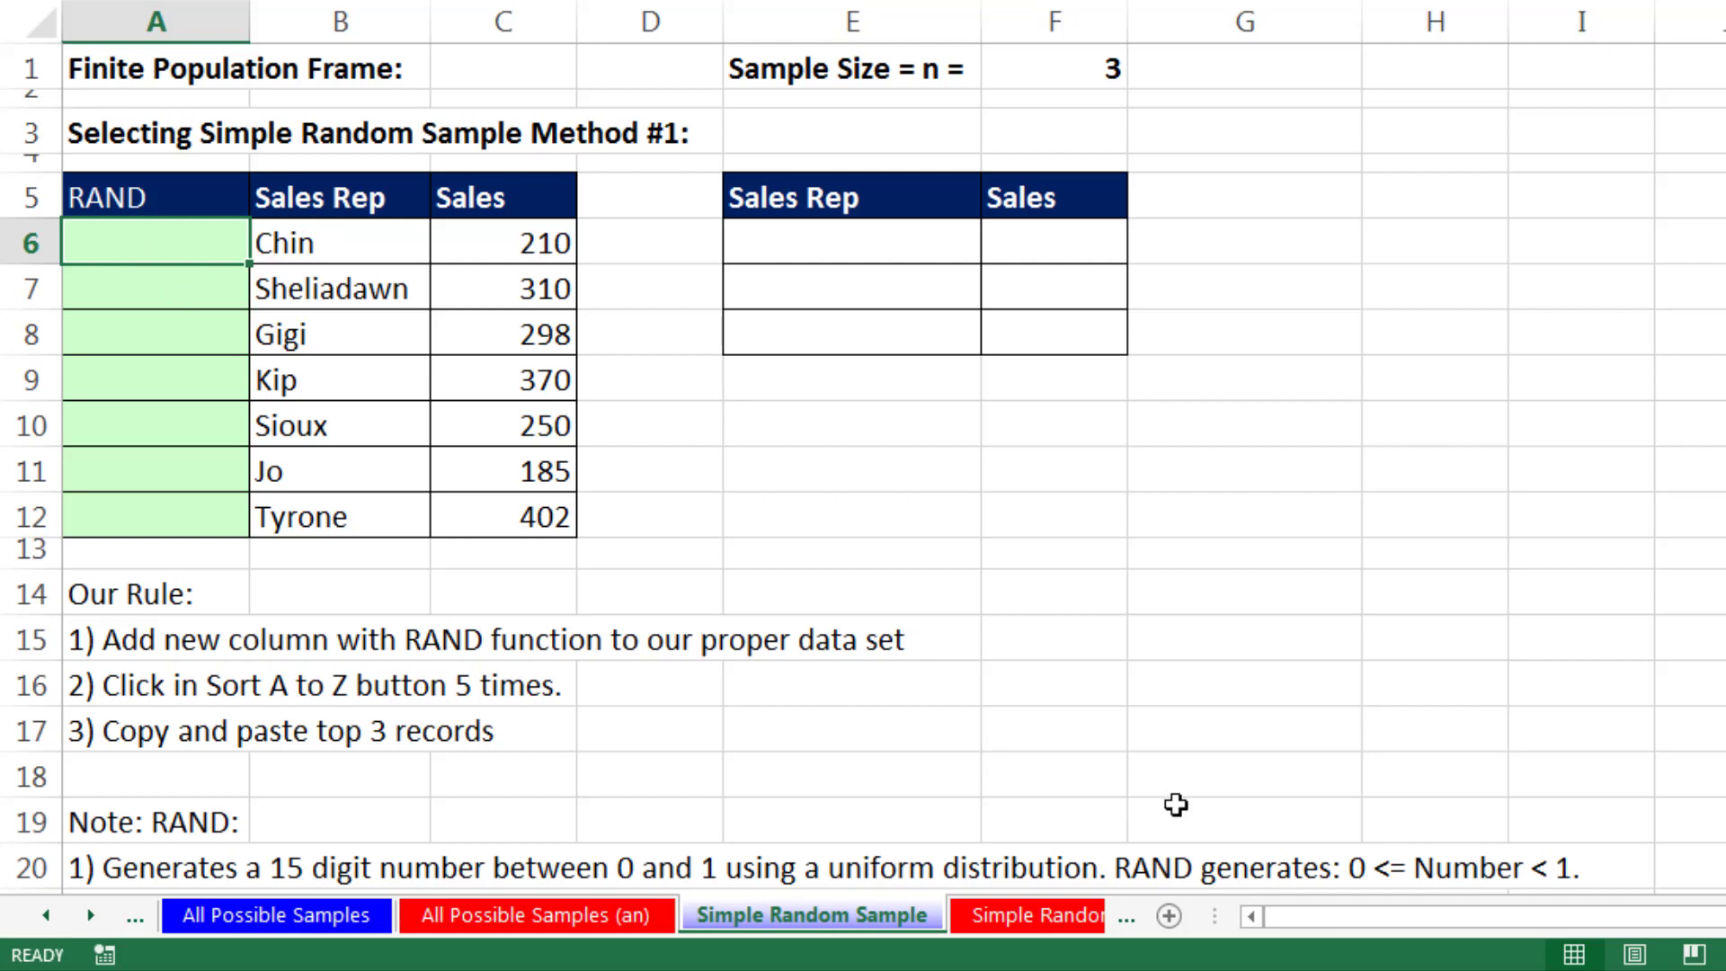
text(=rand)
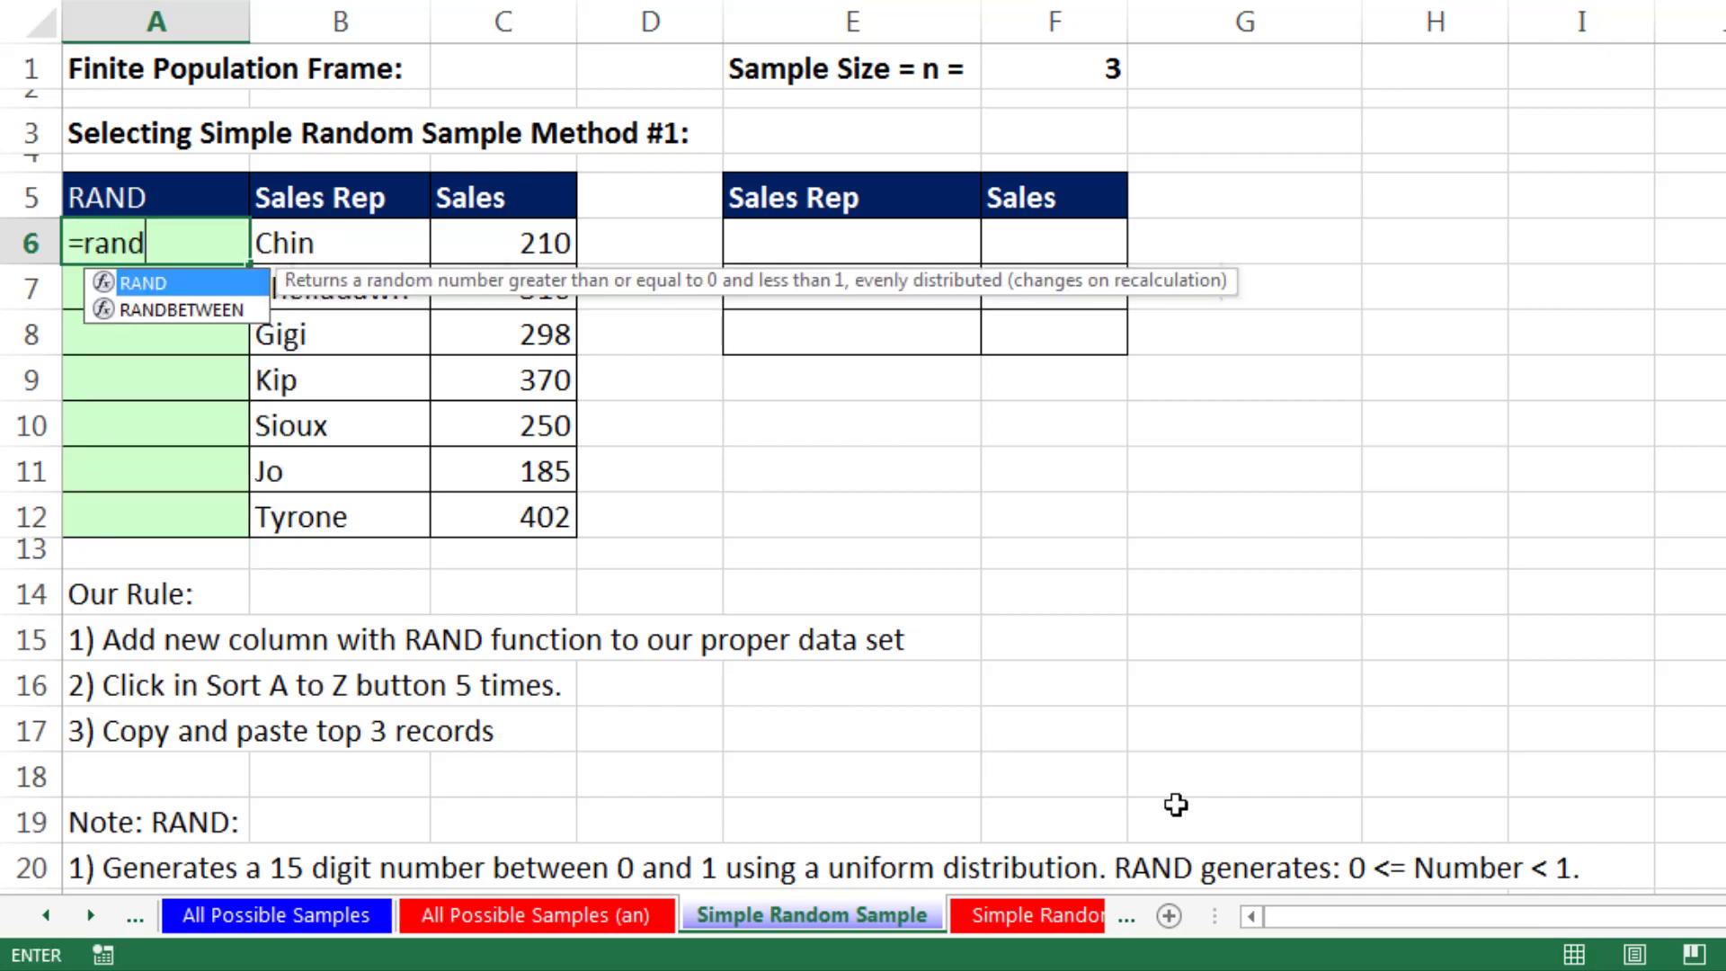
key(Tab)
text())
key(ctrl+Return)
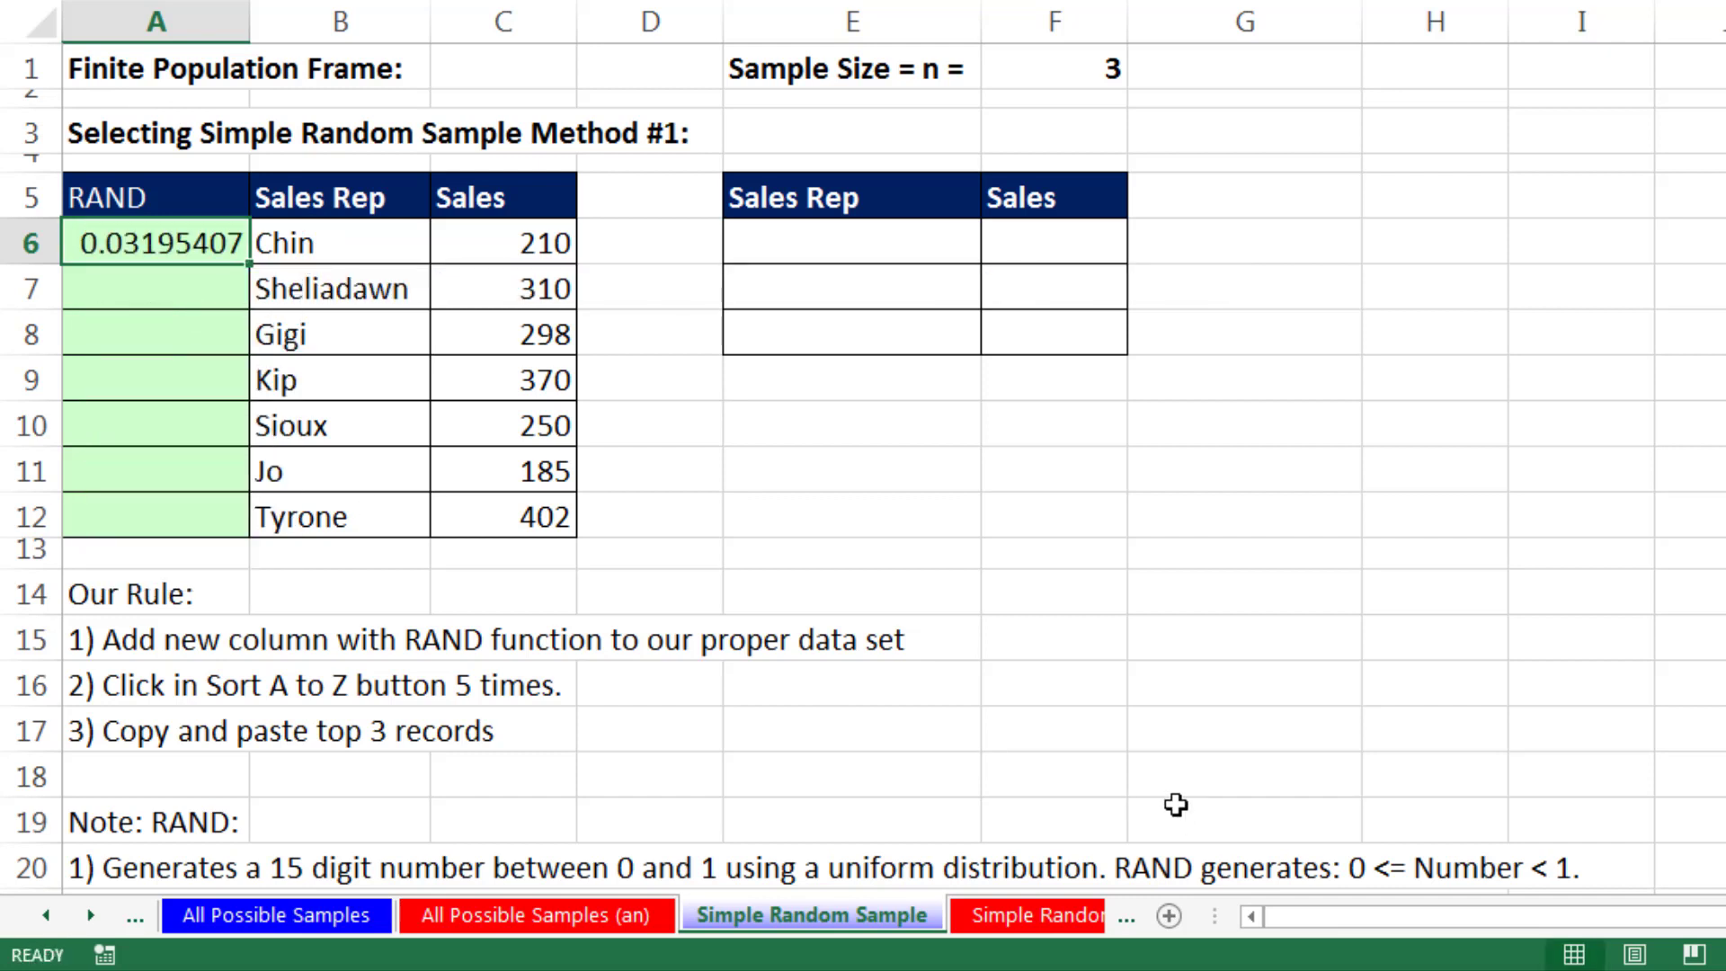
drag(249, 263, 265, 528)
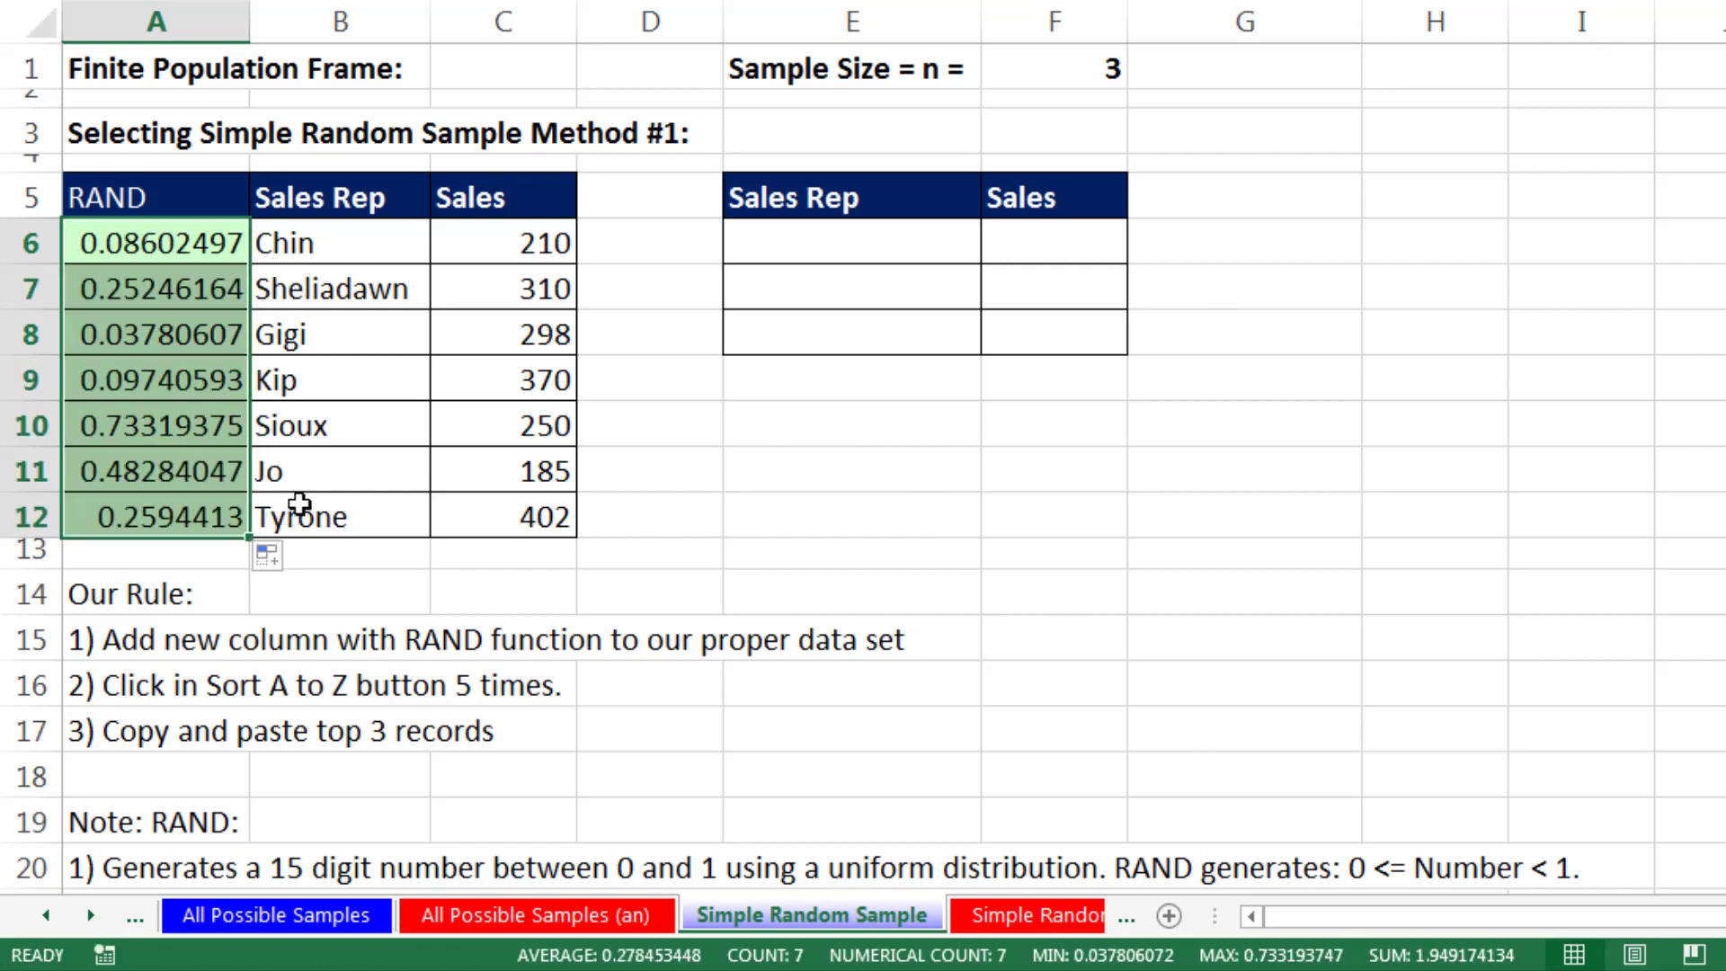
- Enter the test text qweqwe in E6 to make the RAND column recalculate, and clear the test entry
click(797, 240)
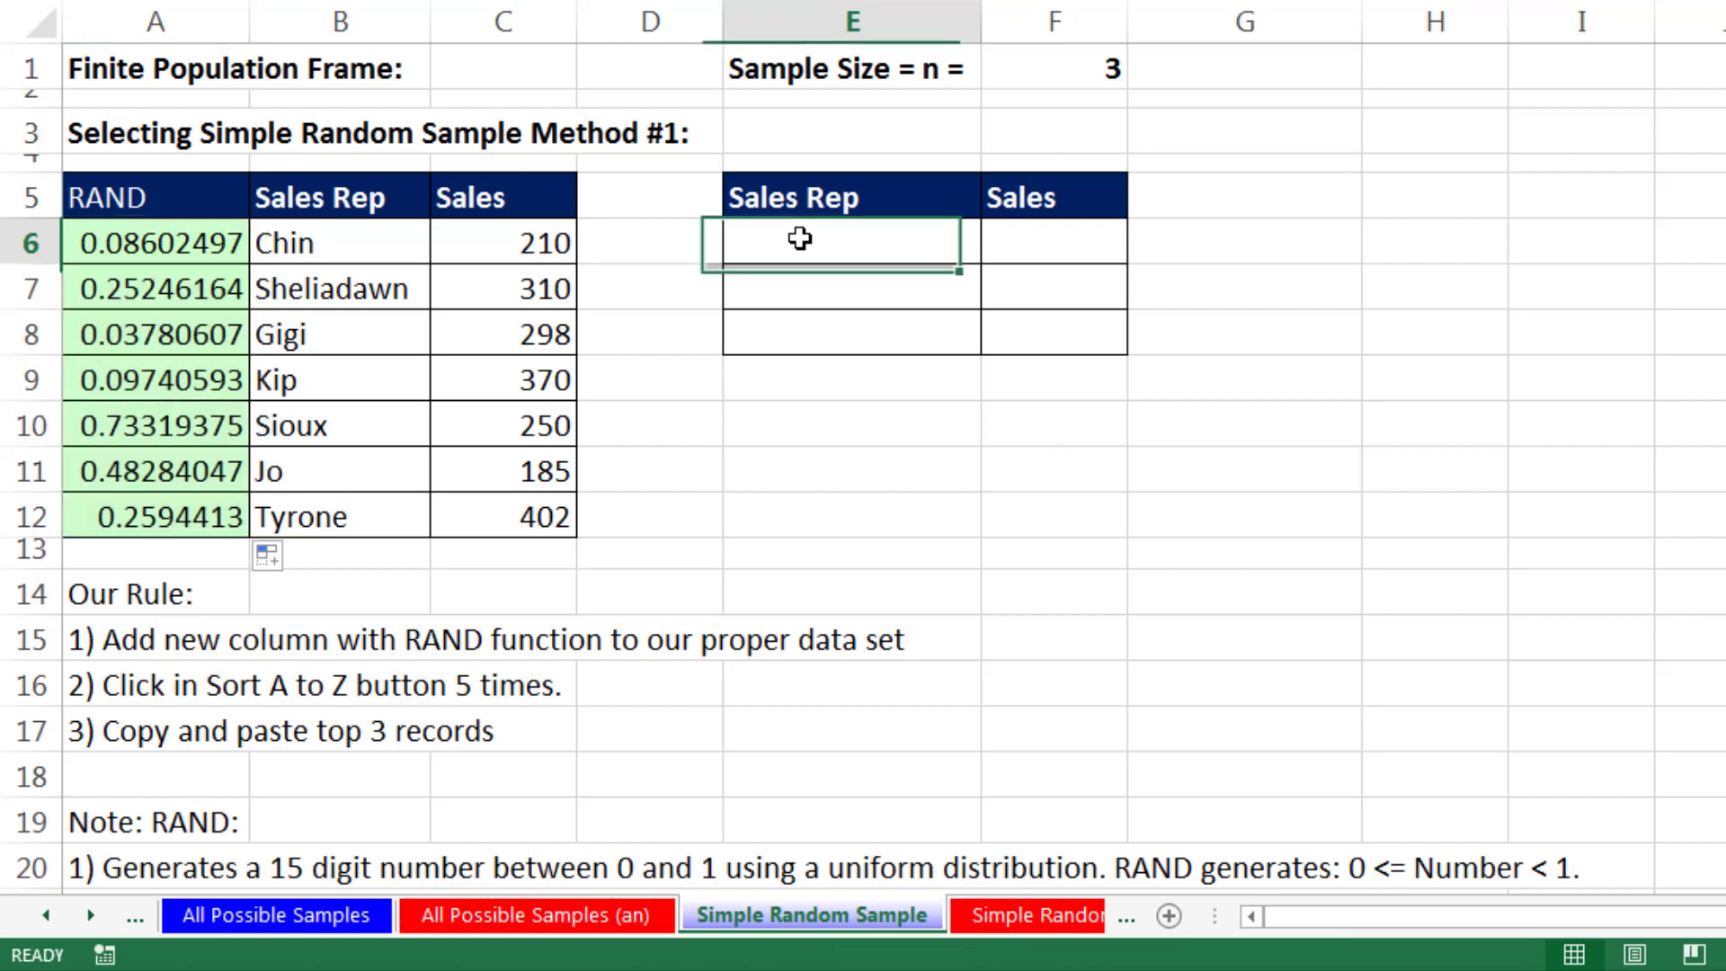
text(qweqwe)
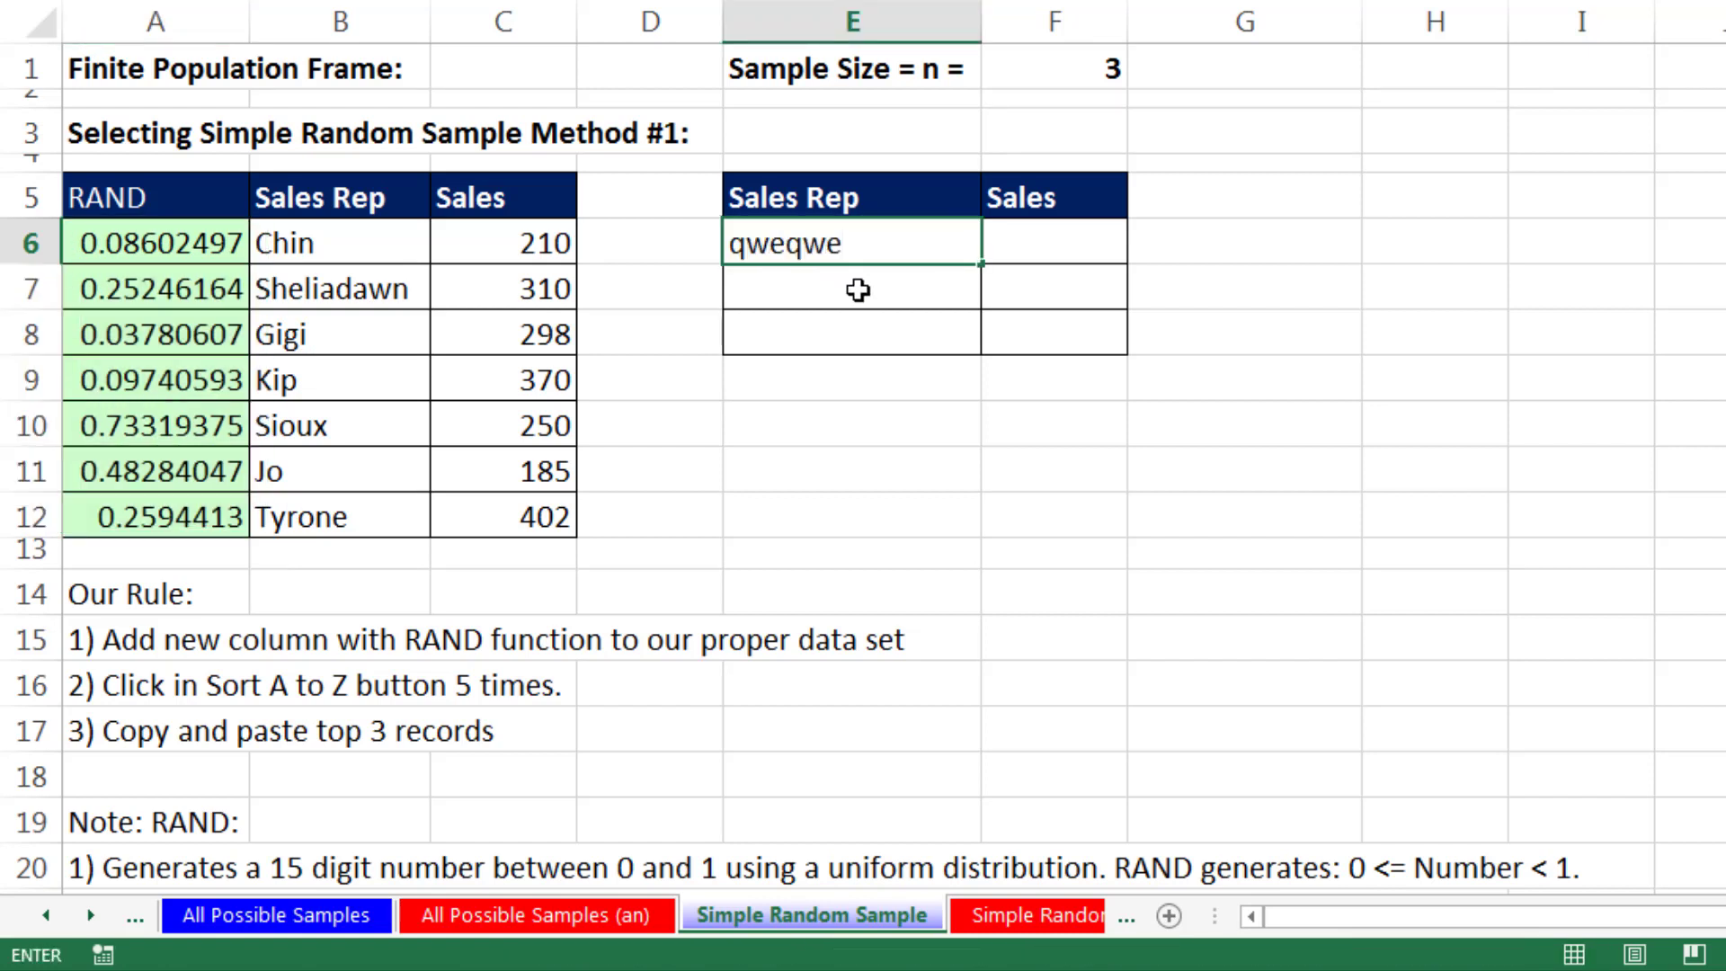
key(Return)
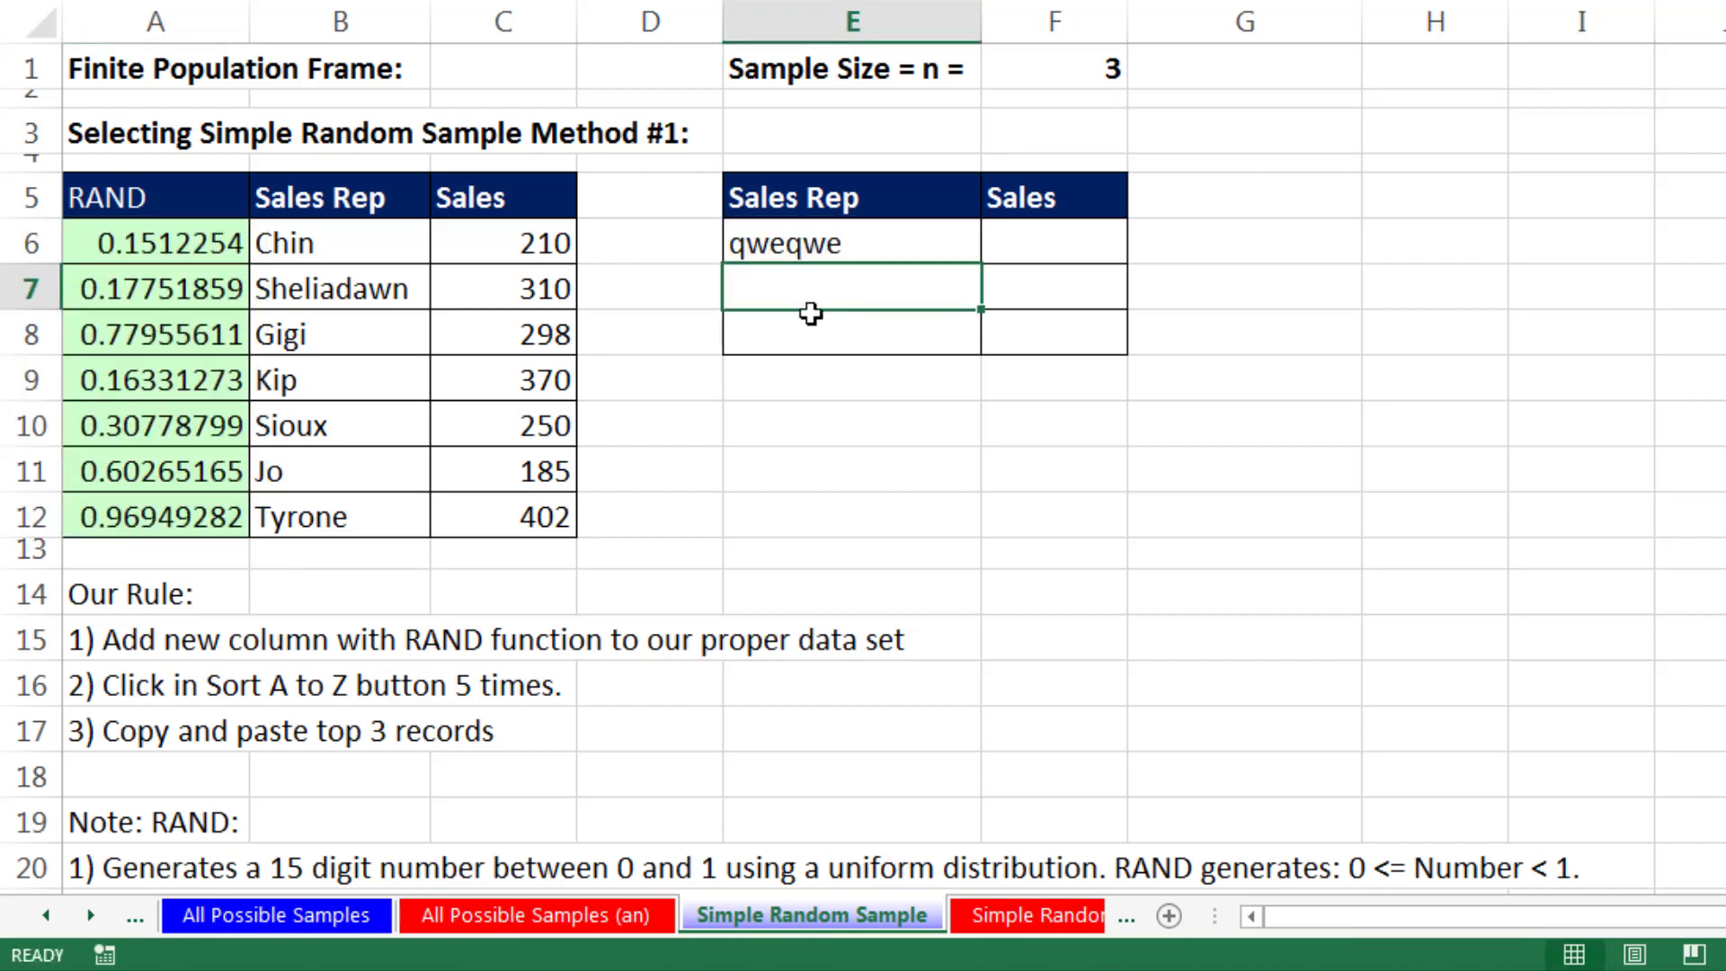
double_click(798, 296)
key(Return)
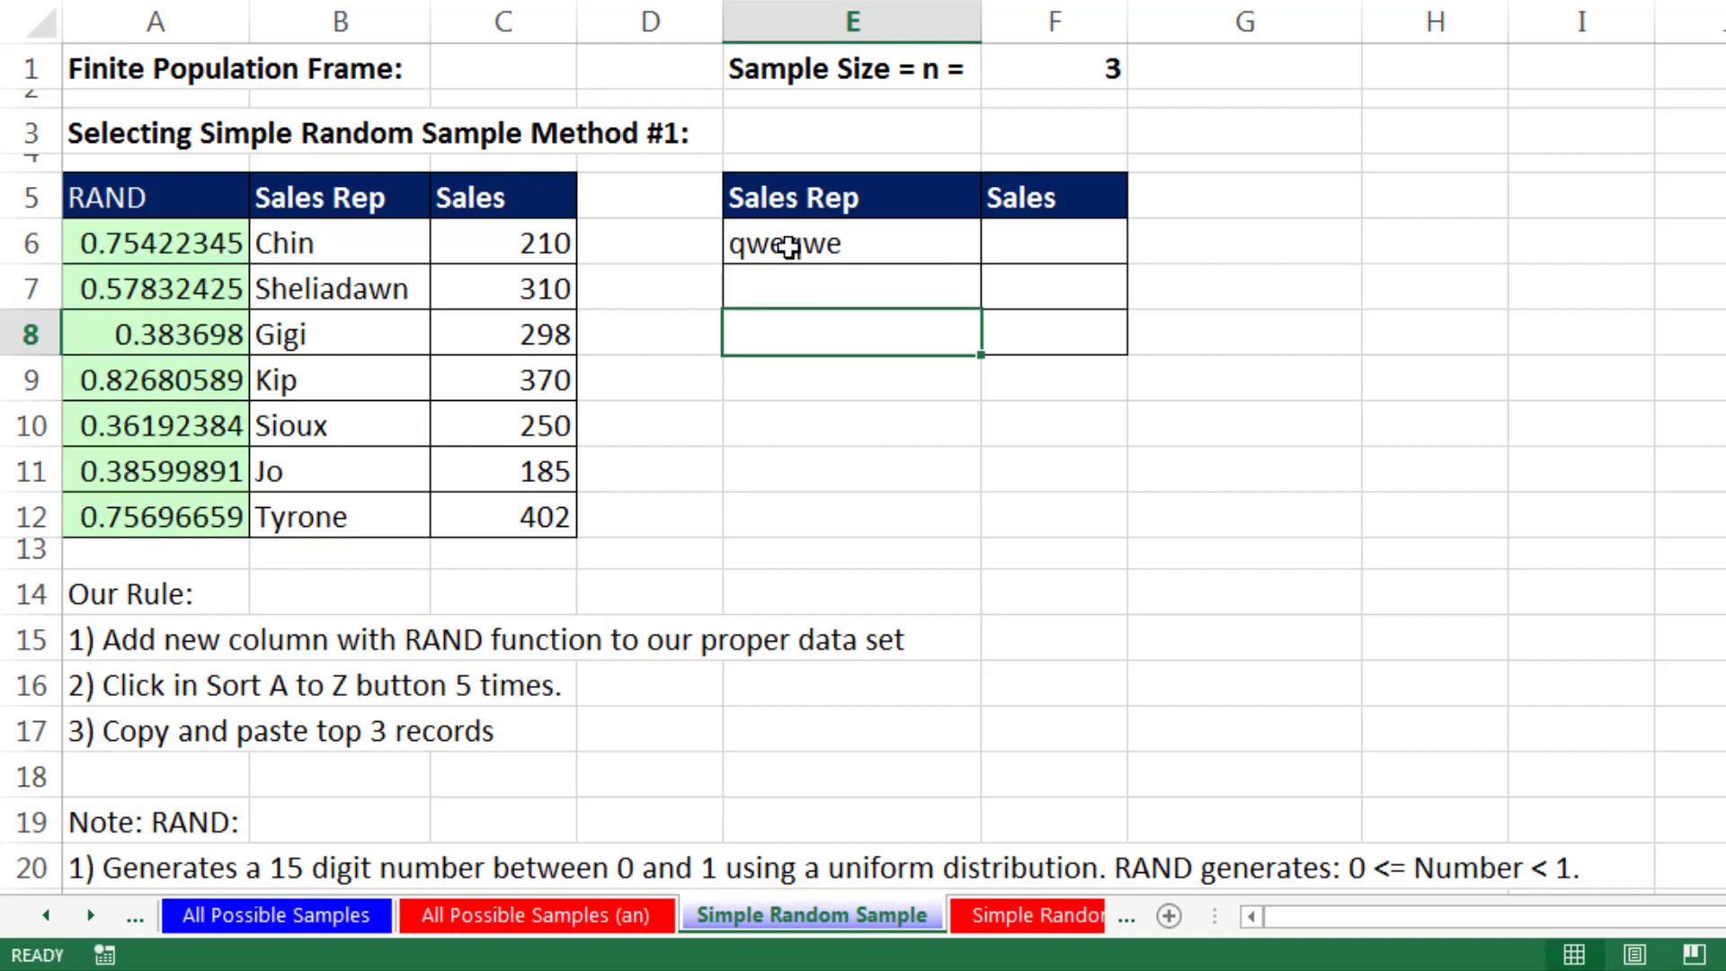
click(791, 253)
drag(798, 275, 794, 278)
key(Delete)
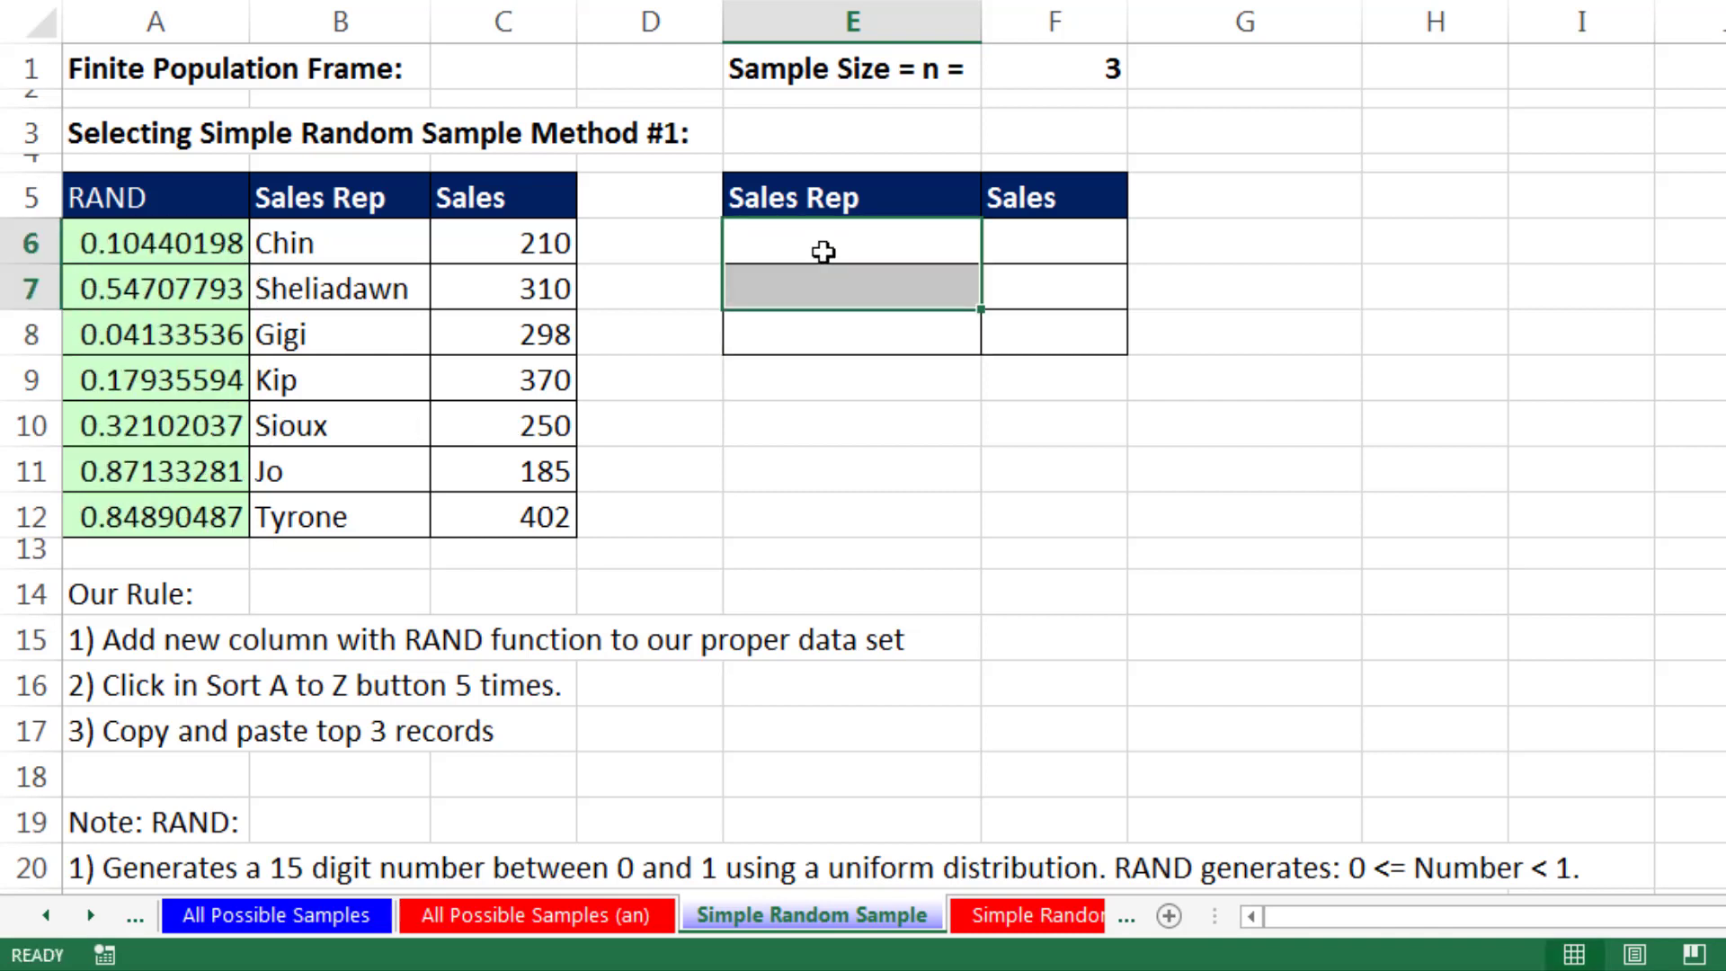
- Sort the population table A to Z by the RAND column repeatedly to shuffle the sales reps into random order
click(176, 251)
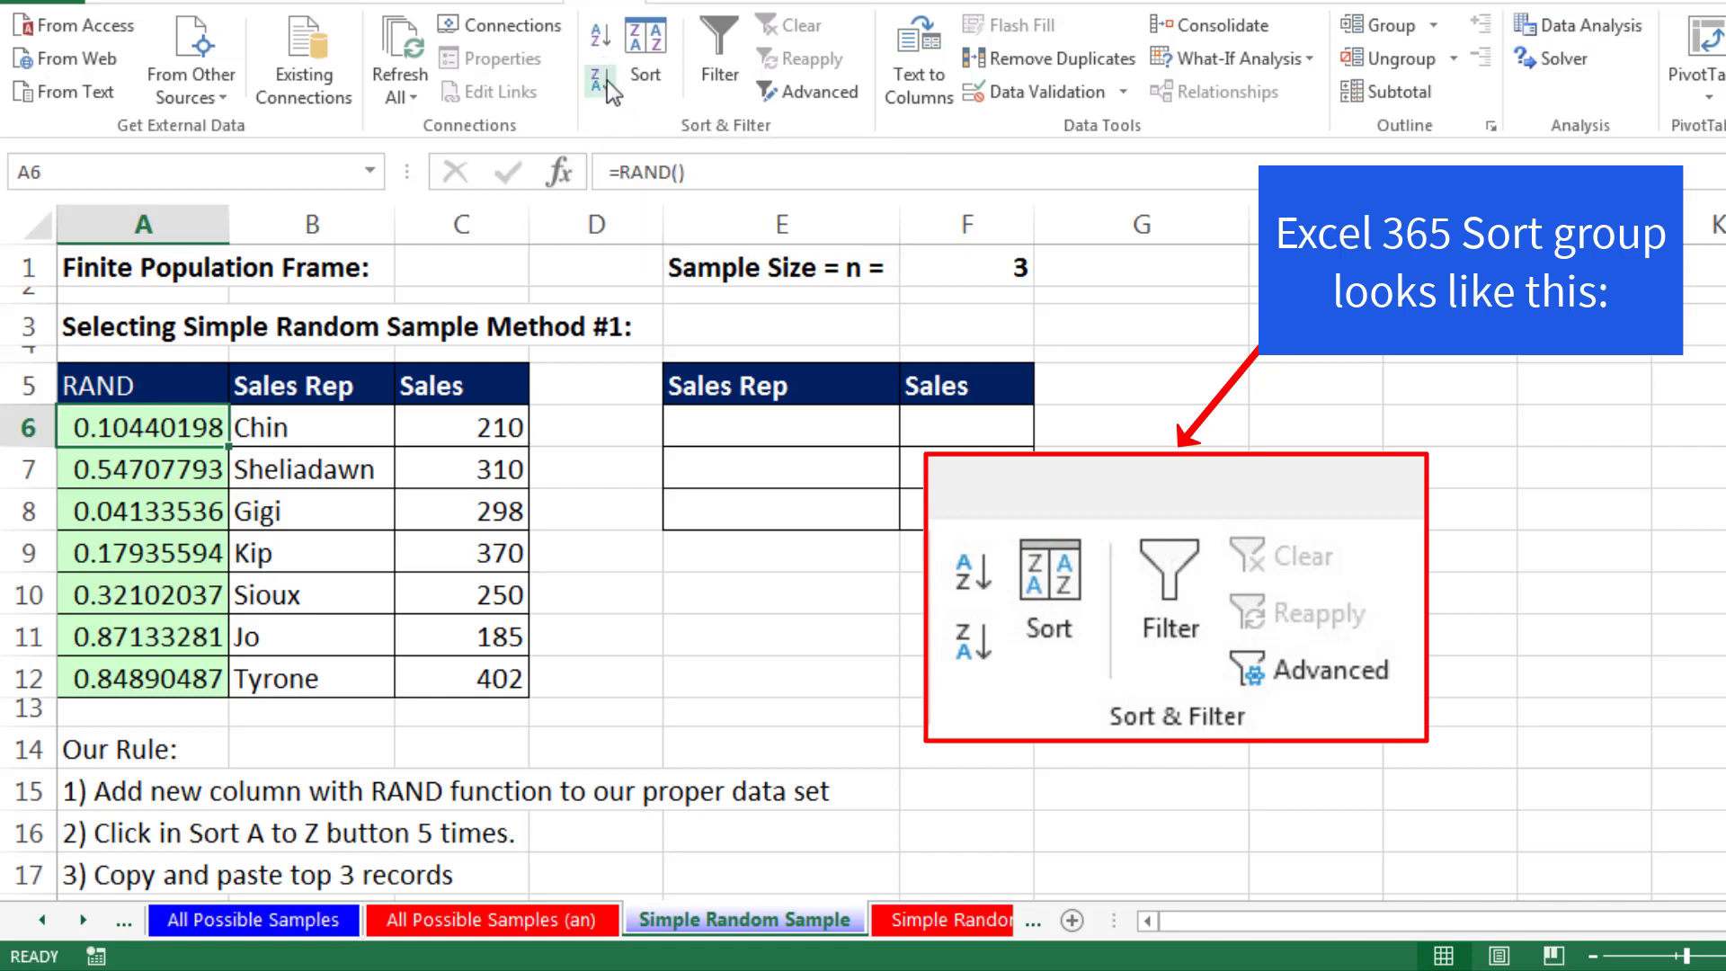
click(600, 40)
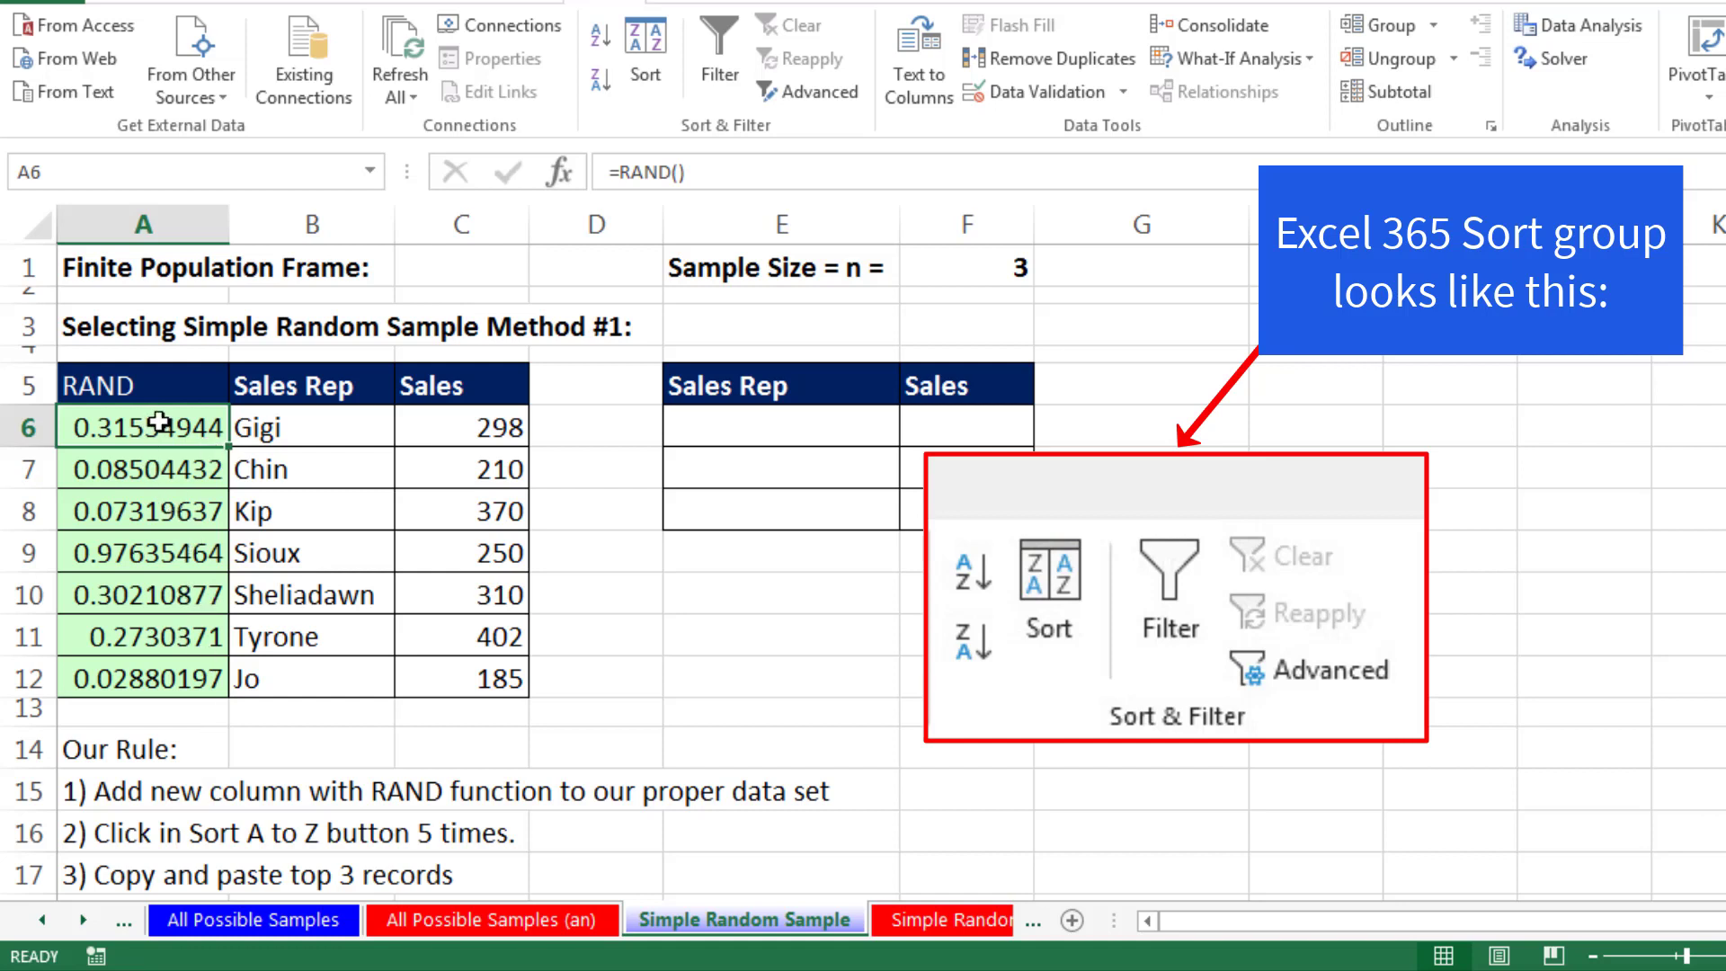
click(599, 36)
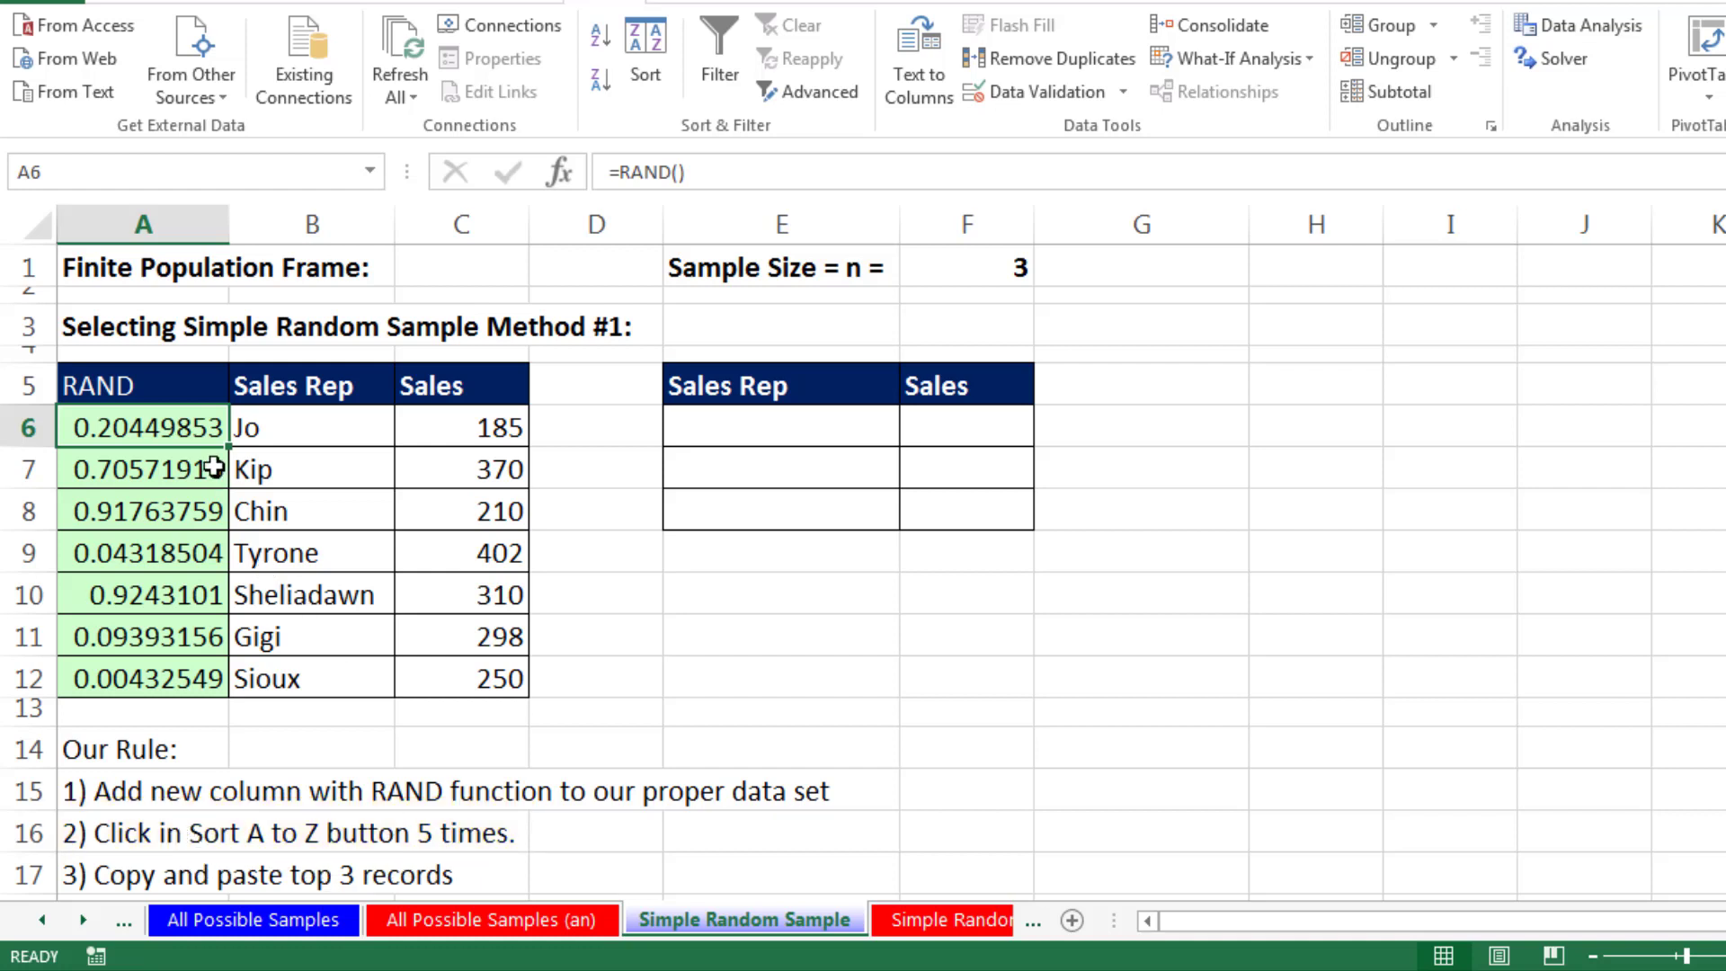
click(602, 41)
click(602, 40)
click(603, 41)
click(602, 40)
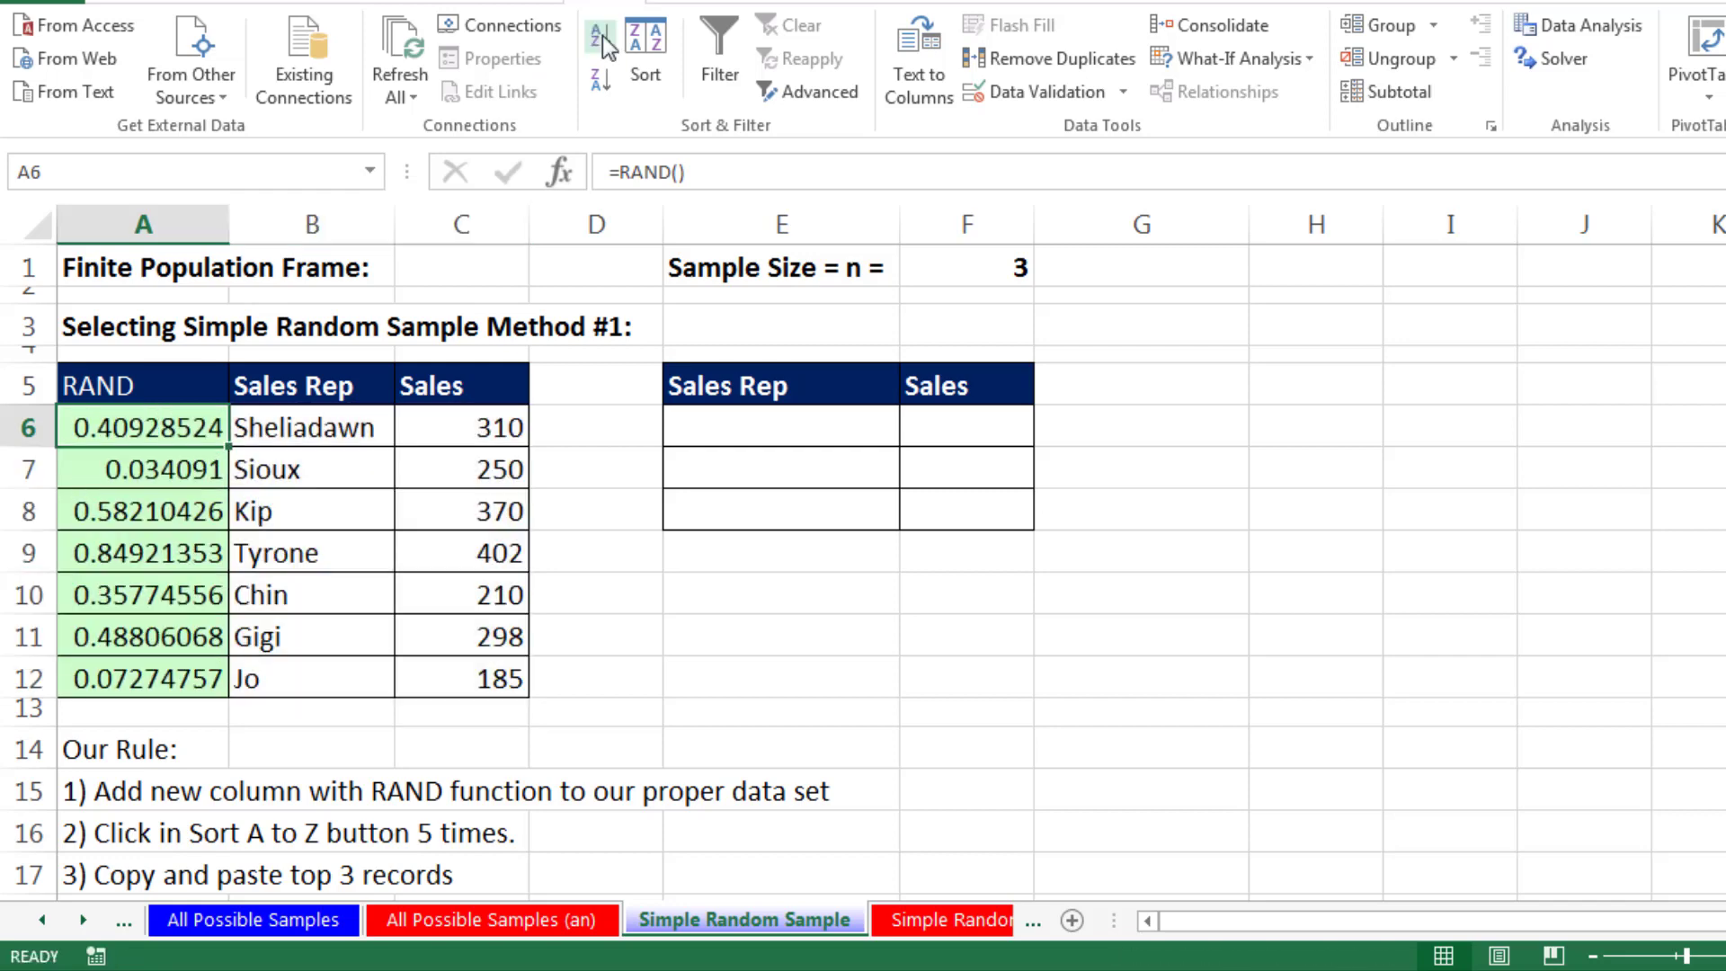
click(602, 41)
- Copy the top three sales rep and sales records from B6:C8 into the sample table starting at E6
drag(306, 426, 477, 504)
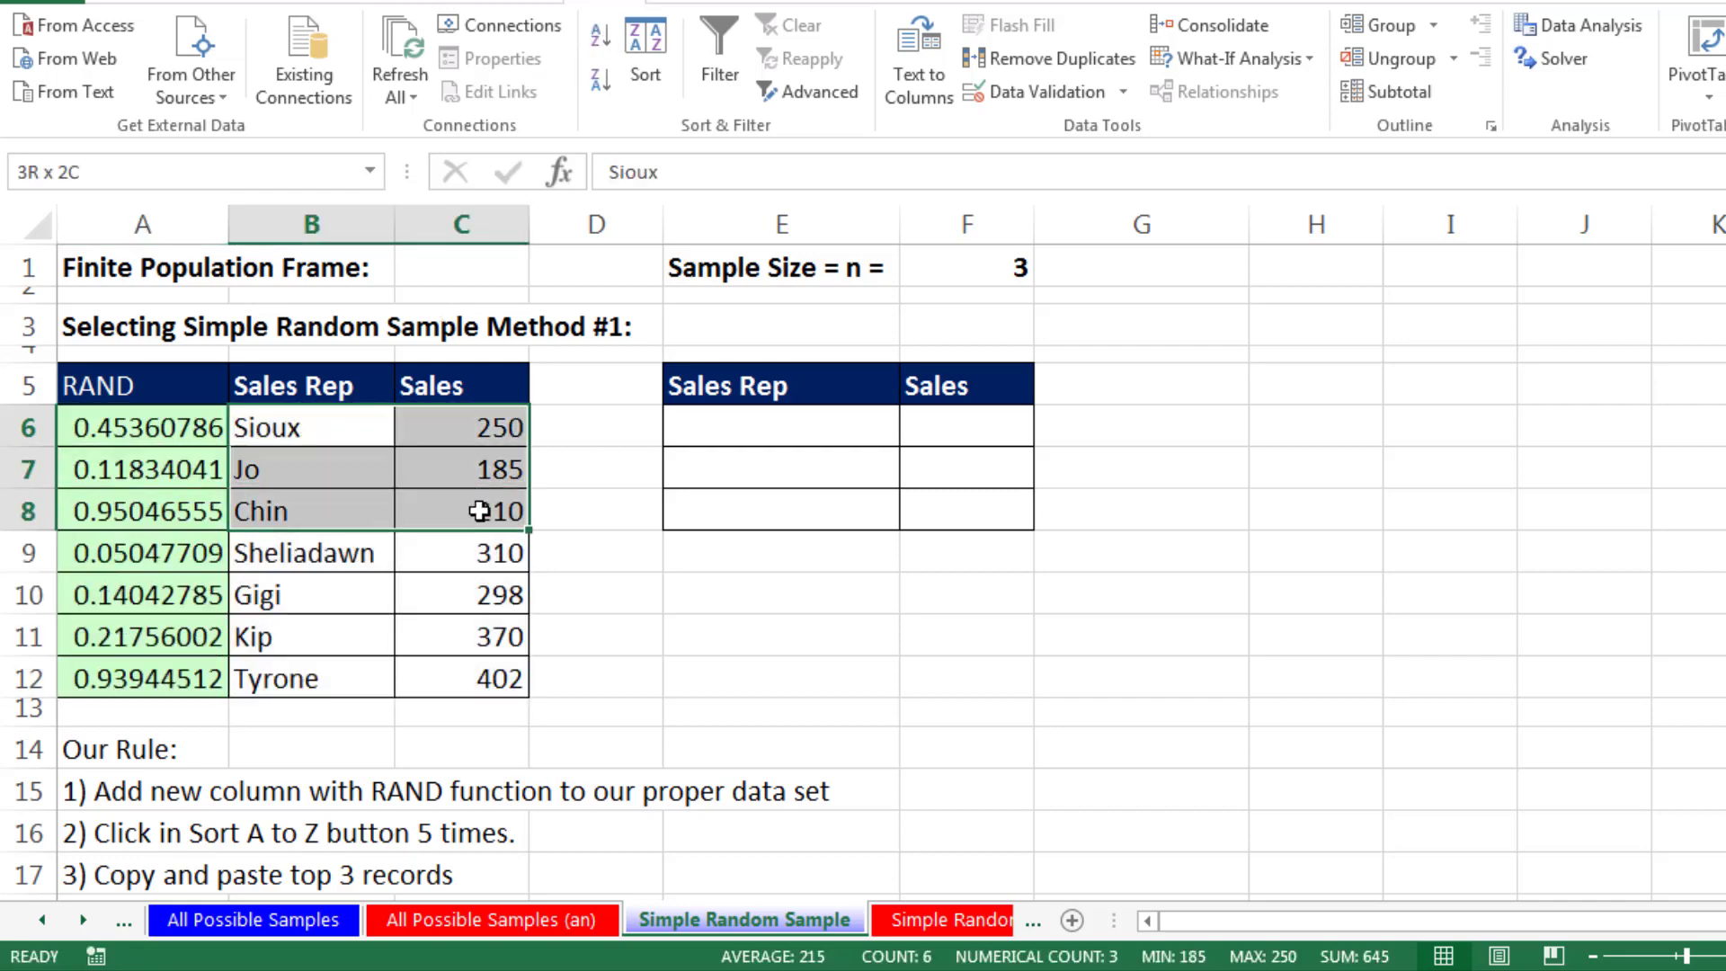
key(ctrl+c)
click(821, 423)
key(ctrl+v)
- Label E10 as Xbar and calculate the sample mean in F10 with =AVERAGE(F6:F8)
click(865, 592)
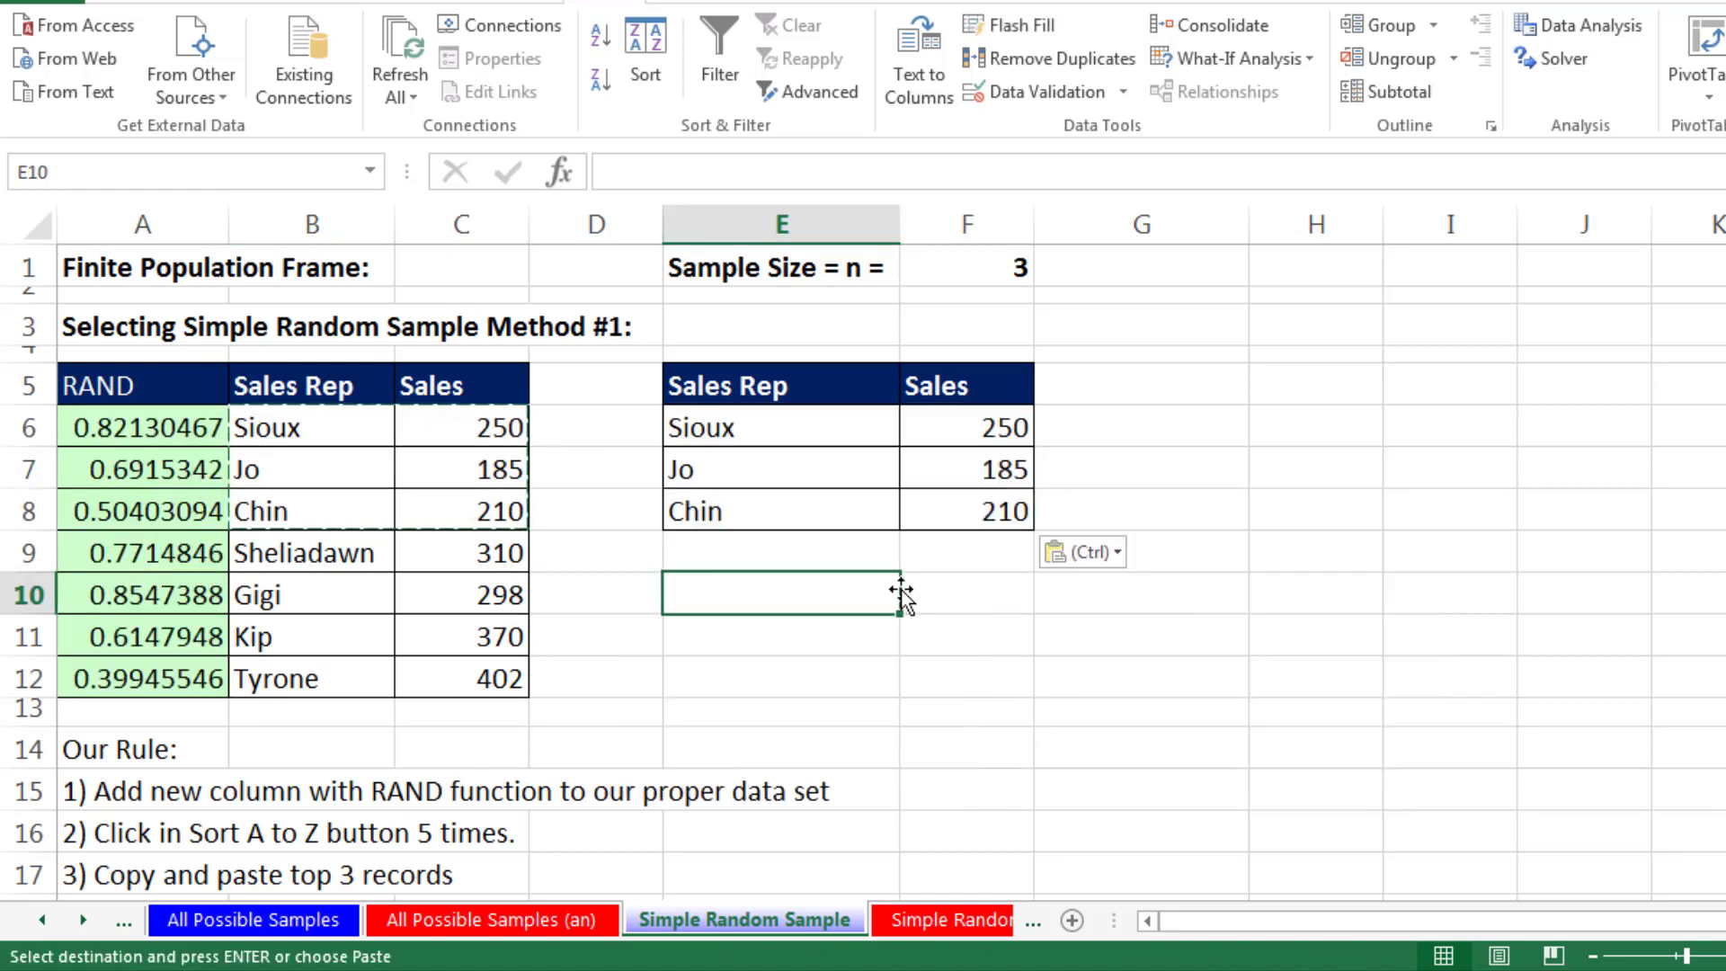
text(Xbar)
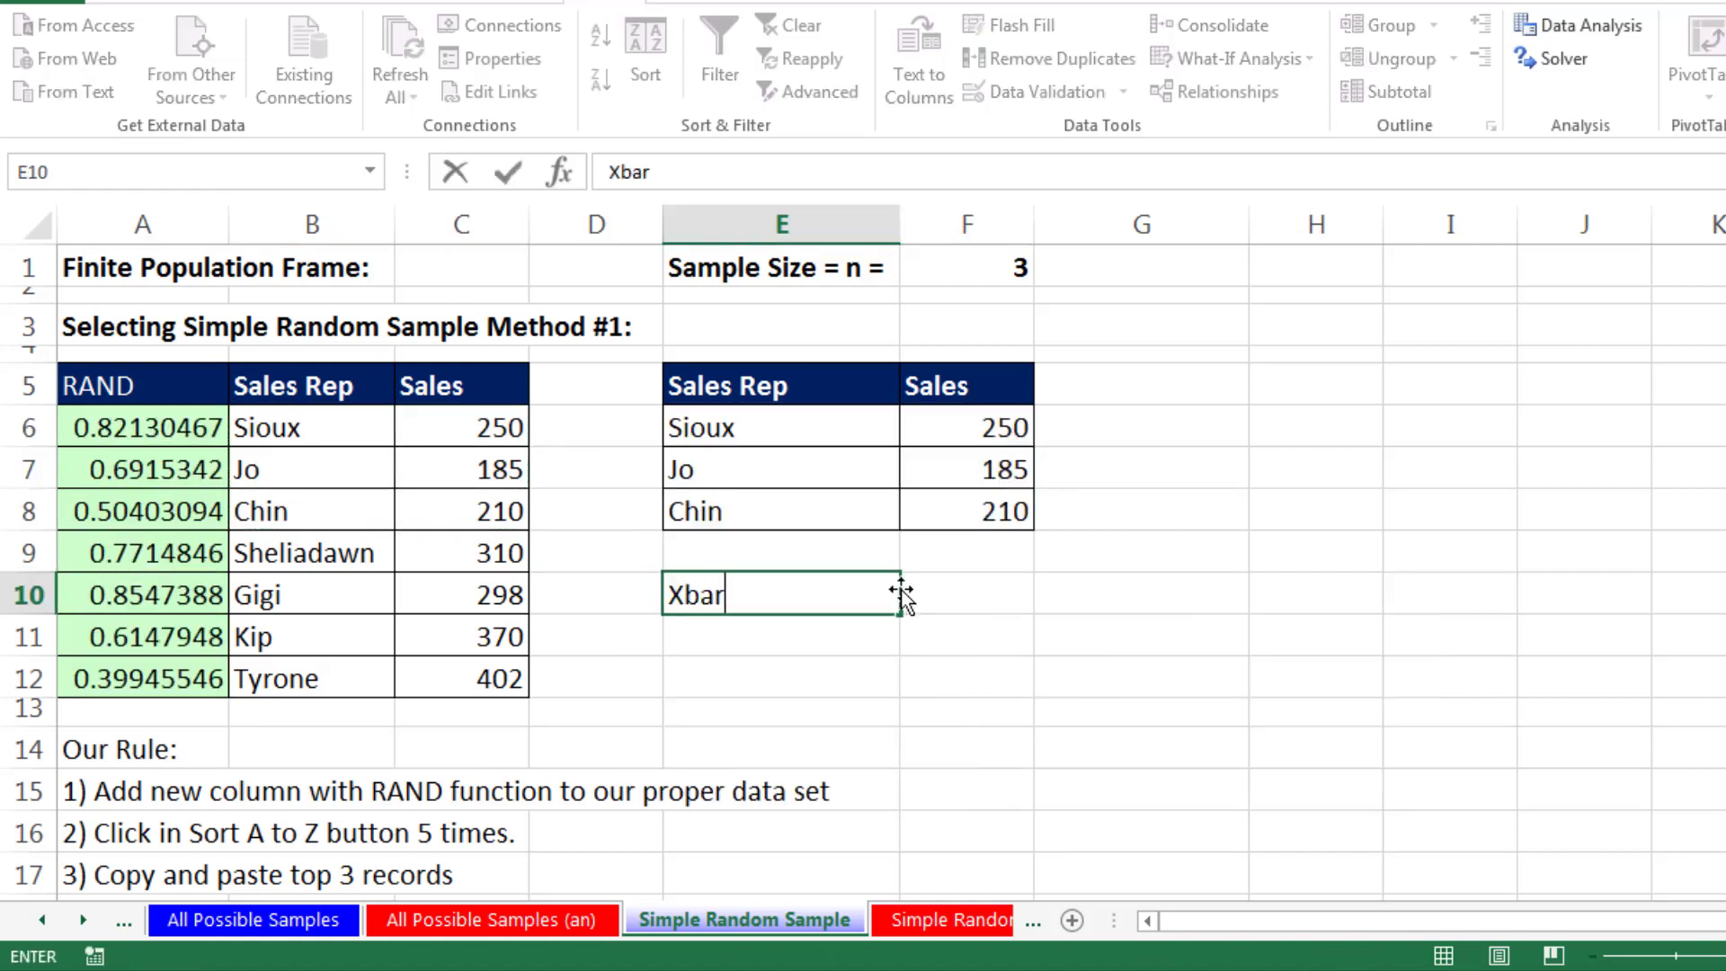
key(Tab)
text(=ave)
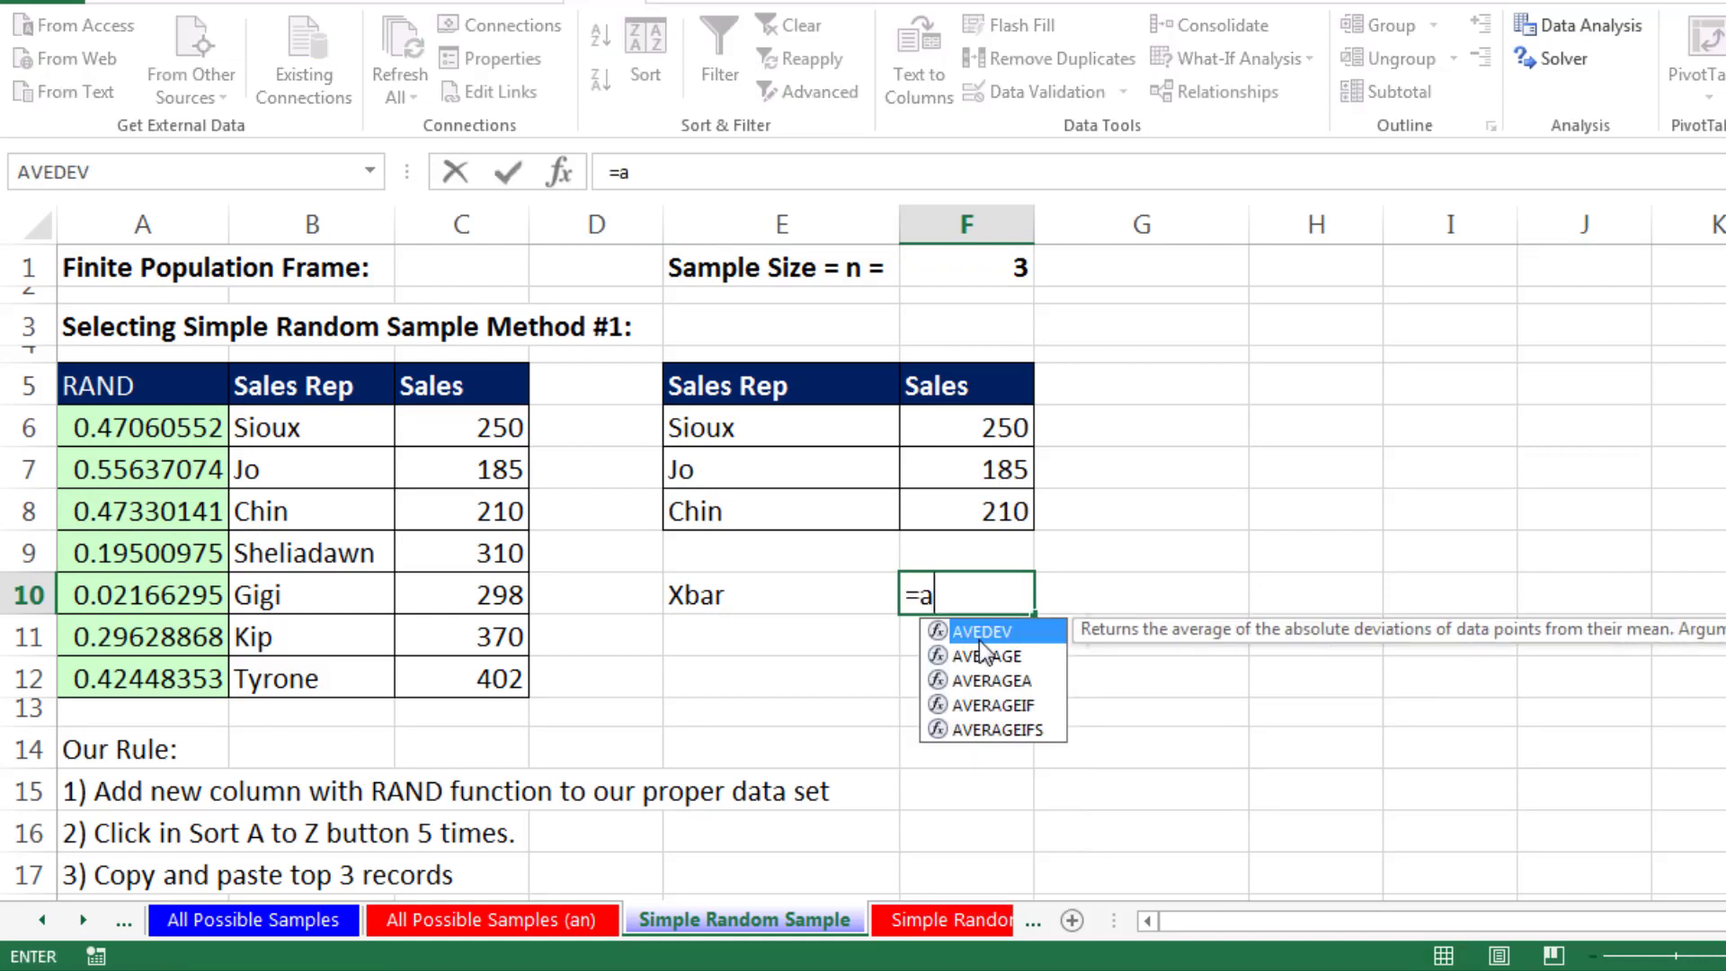
key(Tab)
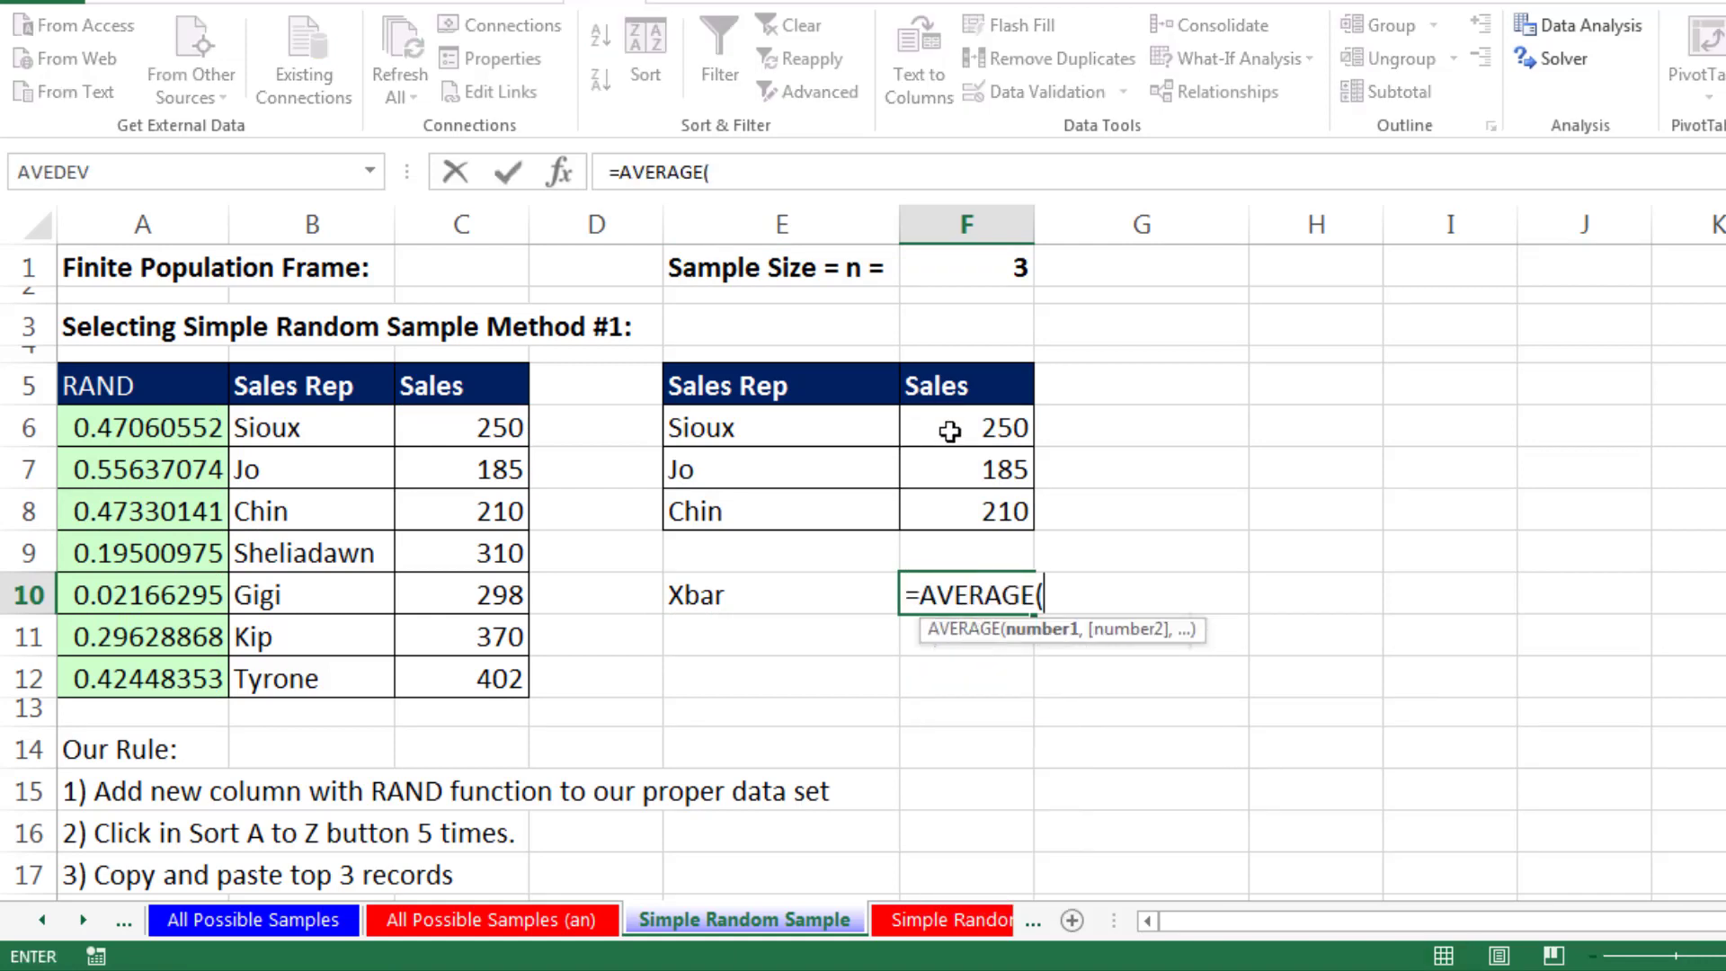
drag(948, 423, 974, 515)
key(ctrl+Return)
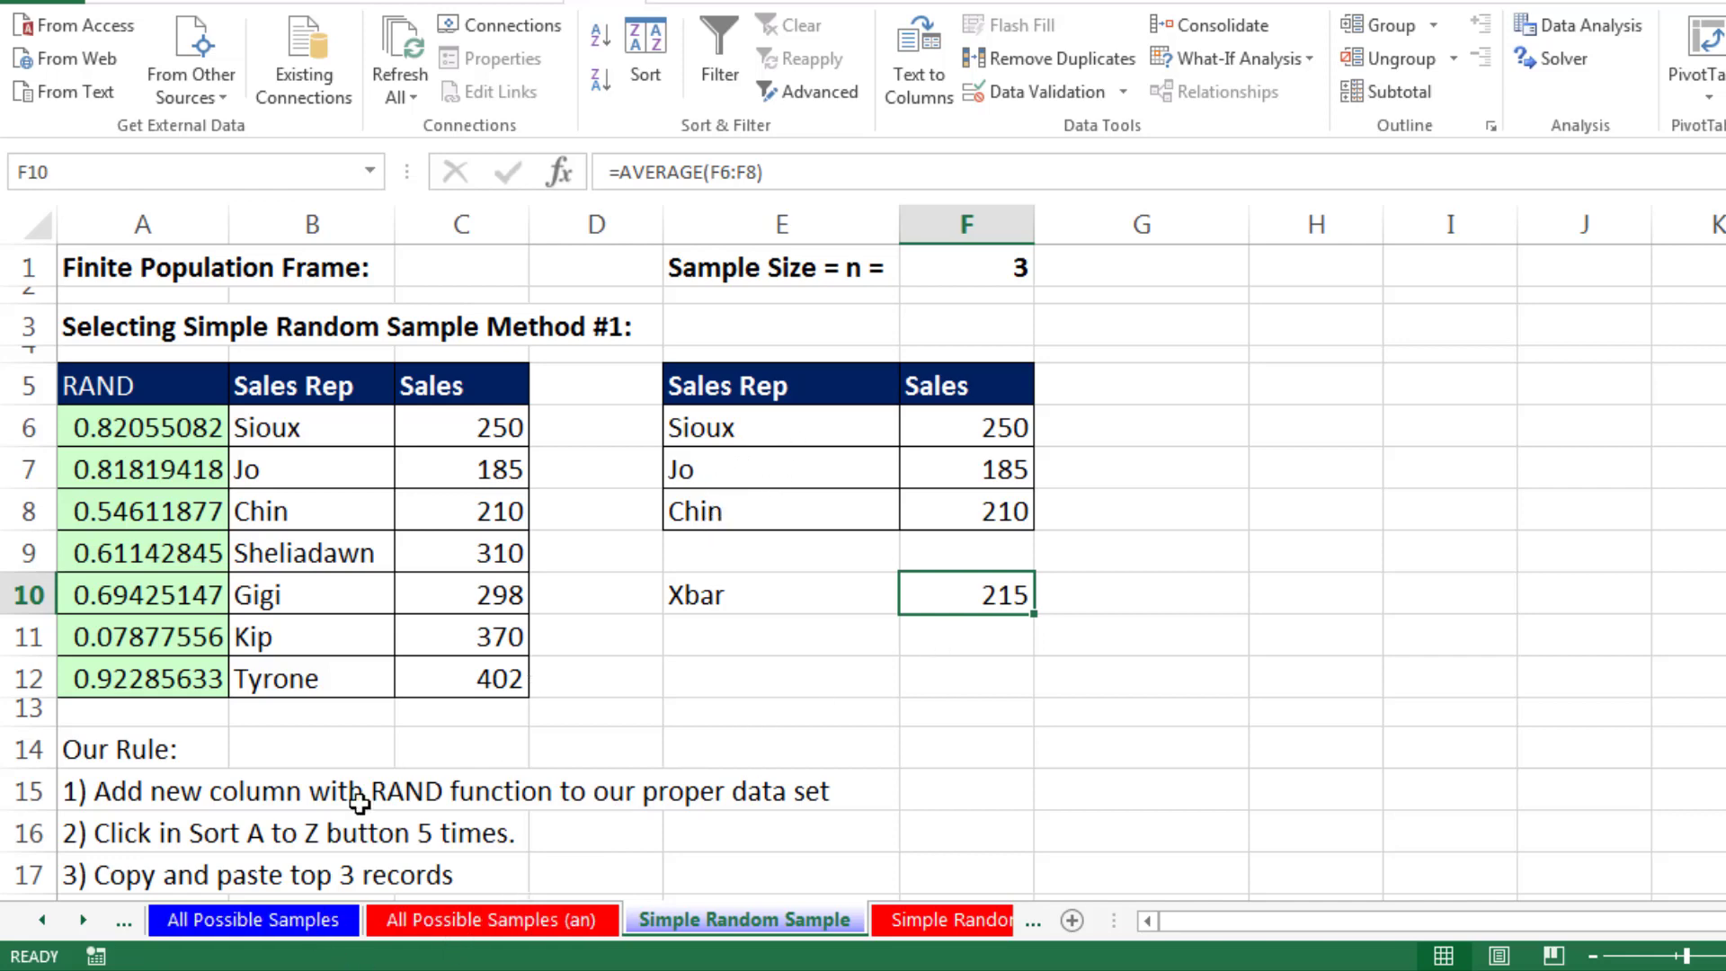
- Find the drawn sample and its mean in row 6 of the All Possible Samples sheet
click(270, 919)
scroll(657, 622, up, 1)
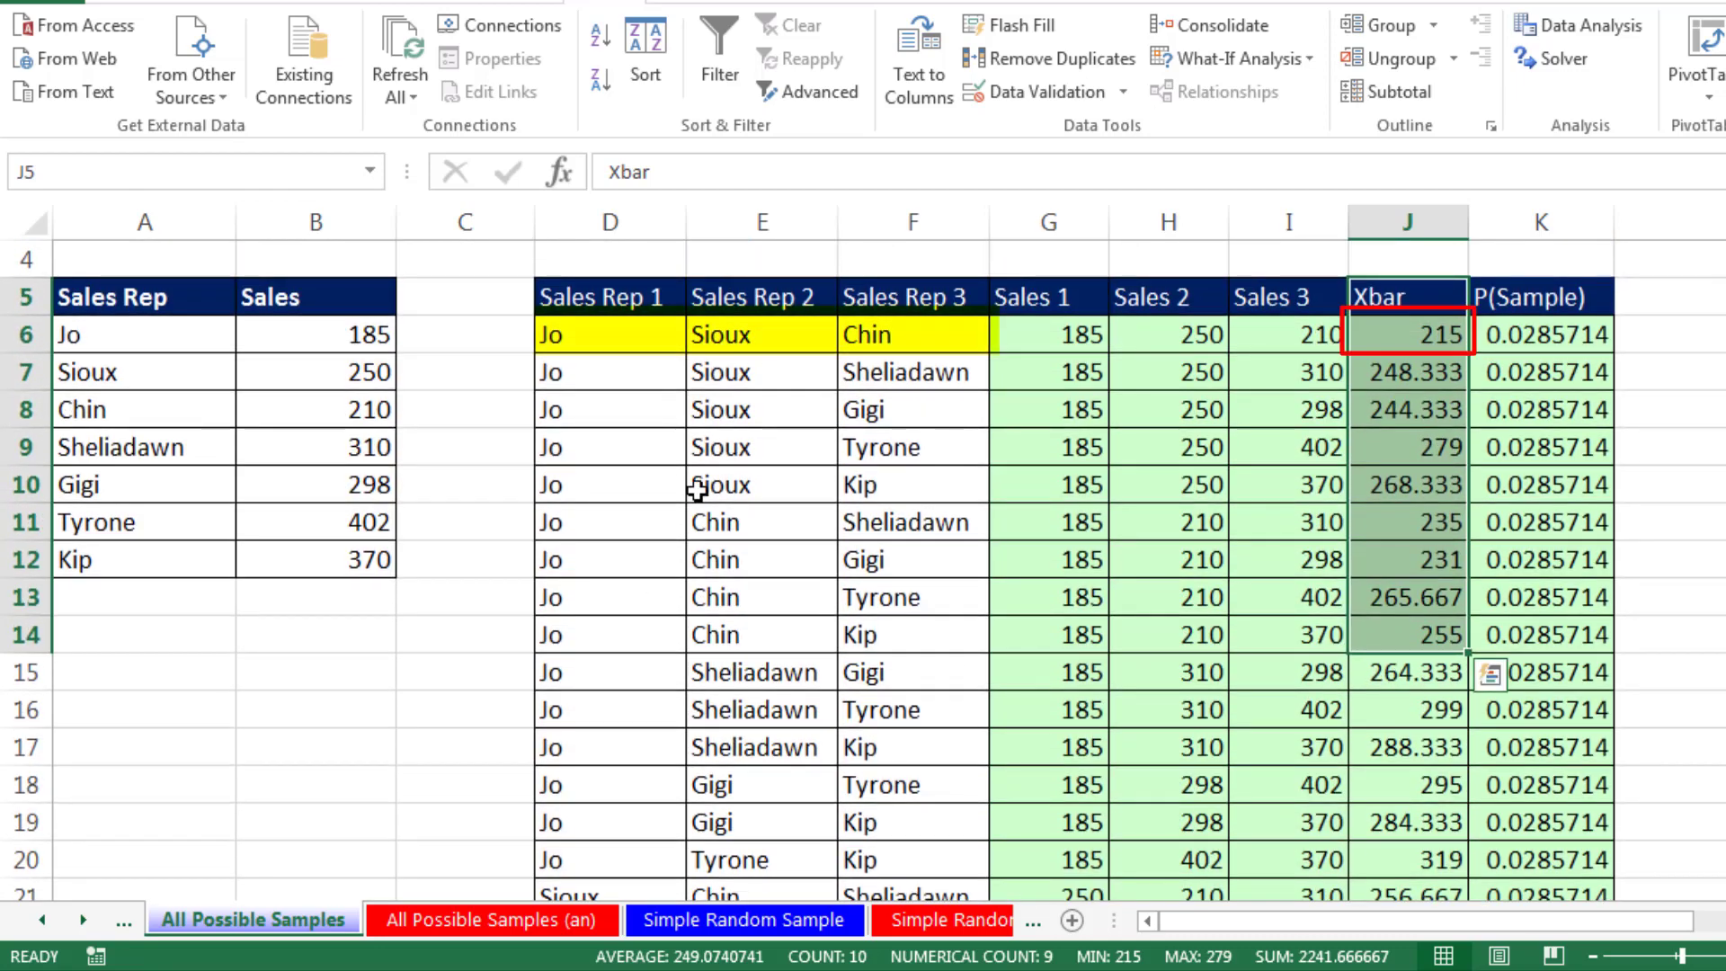
drag(578, 332, 1393, 331)
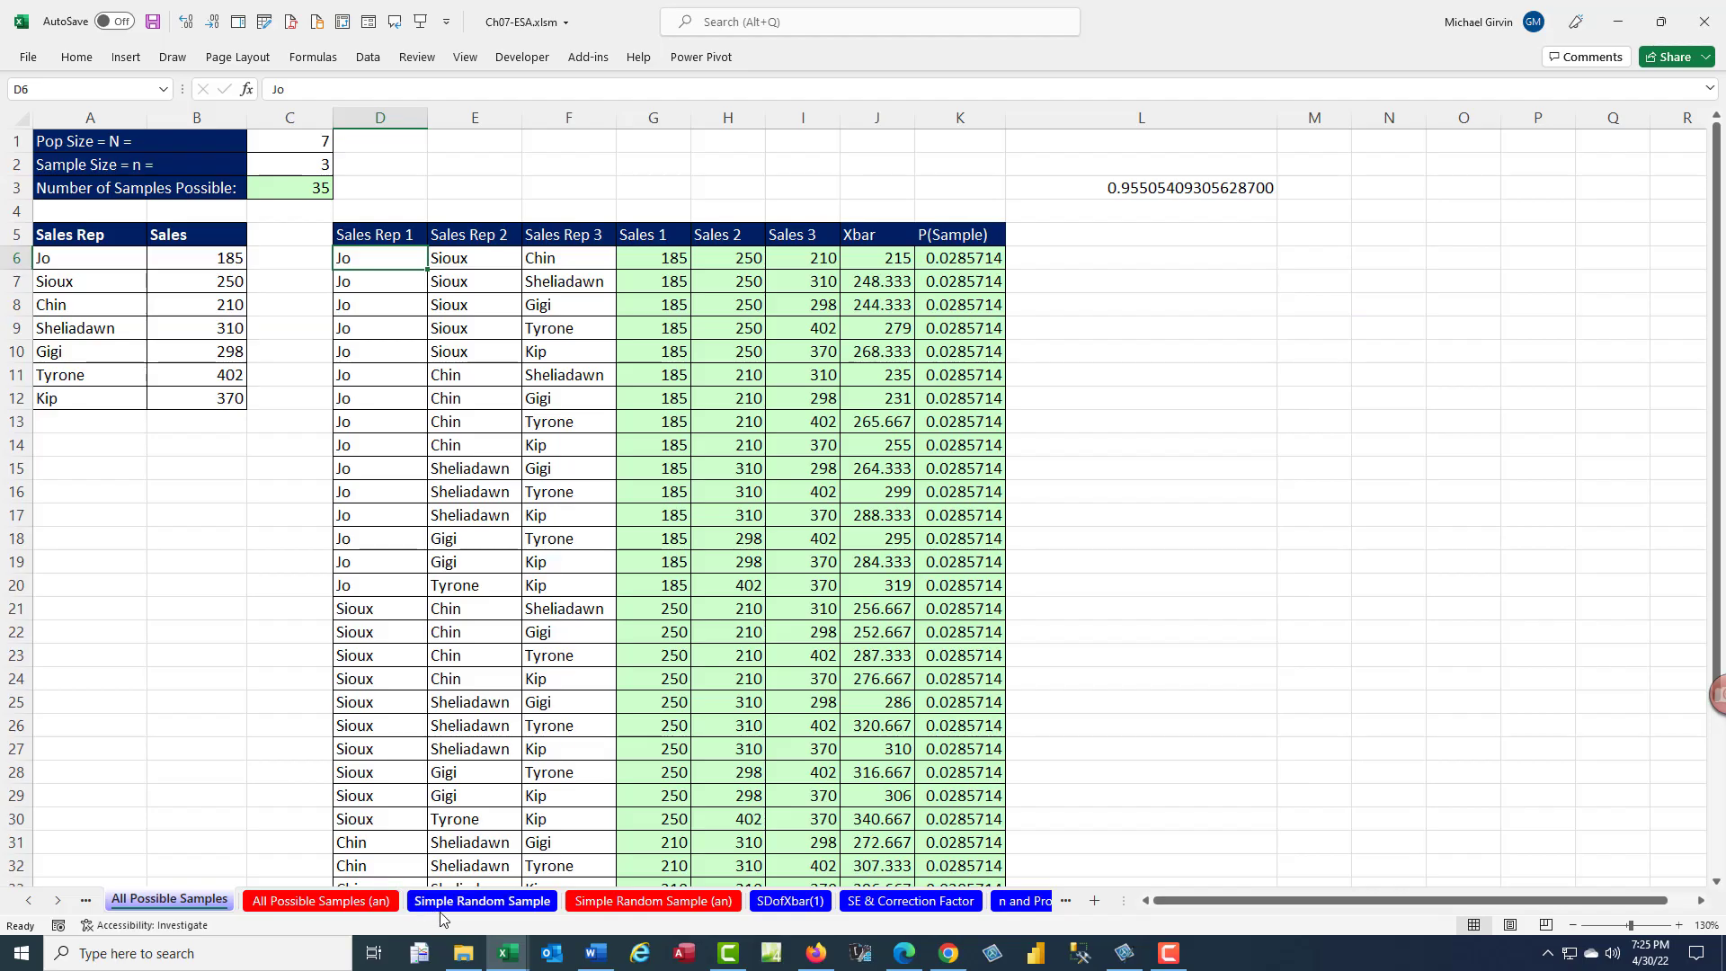
- Return to the Simple Random Sample sheet and recalculate it four times to draw new samples in H6:J8
click(483, 900)
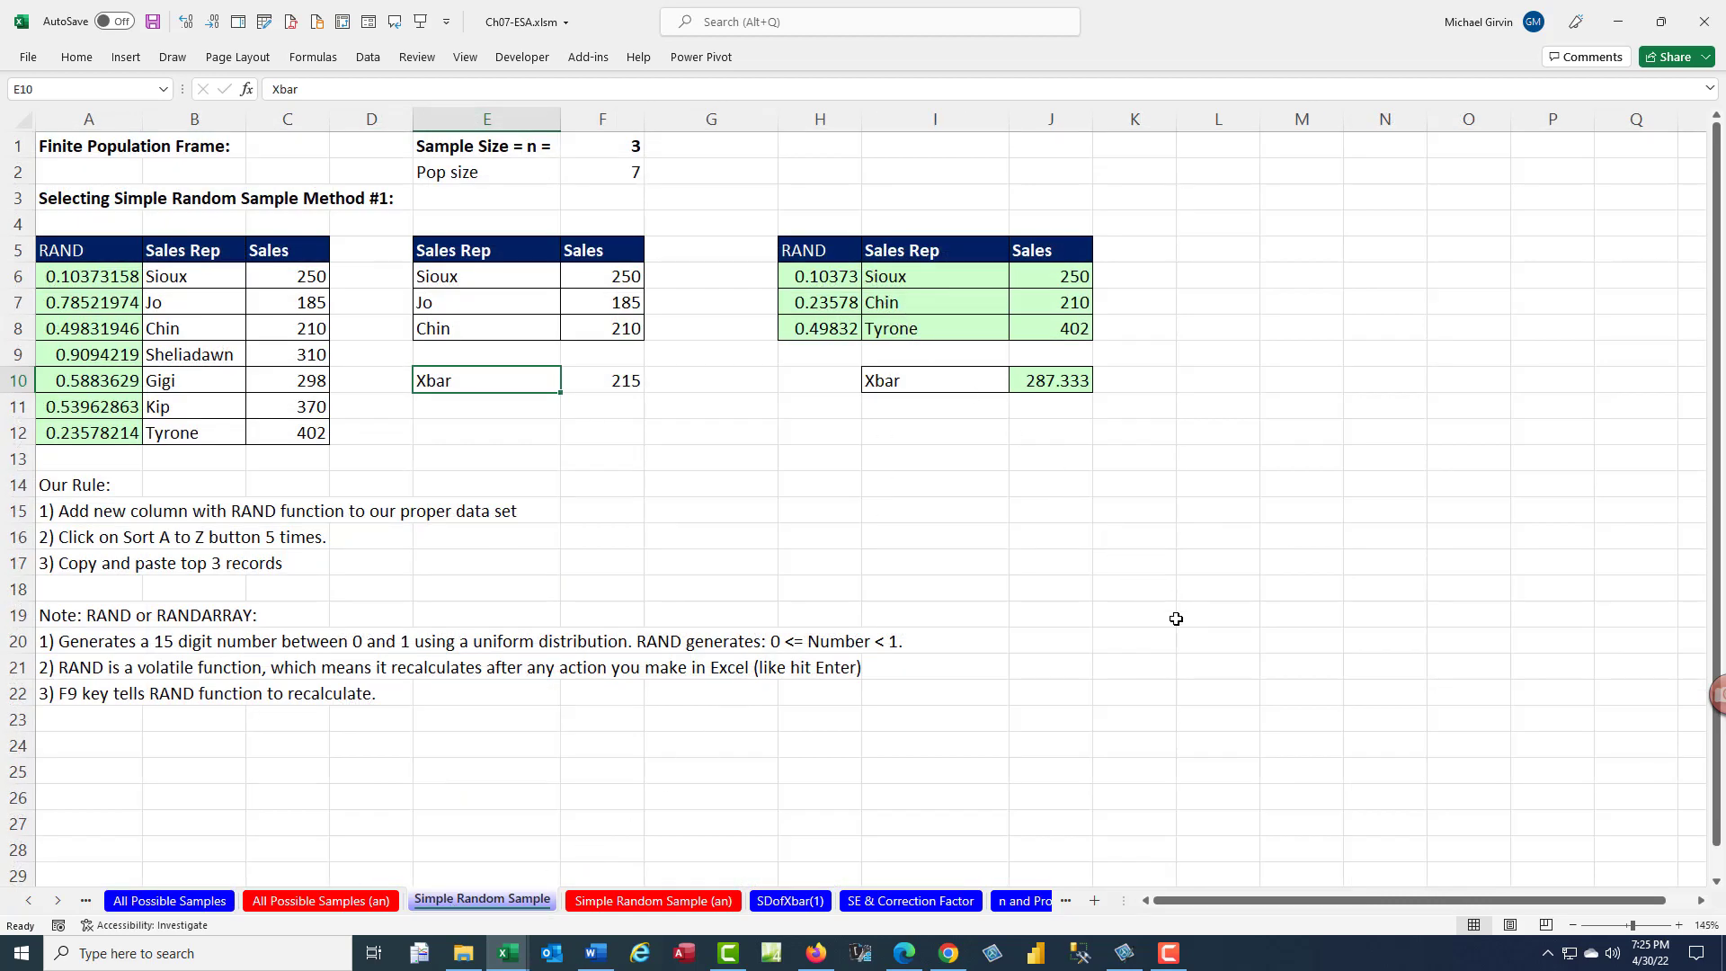
key(F9)
key(F9)
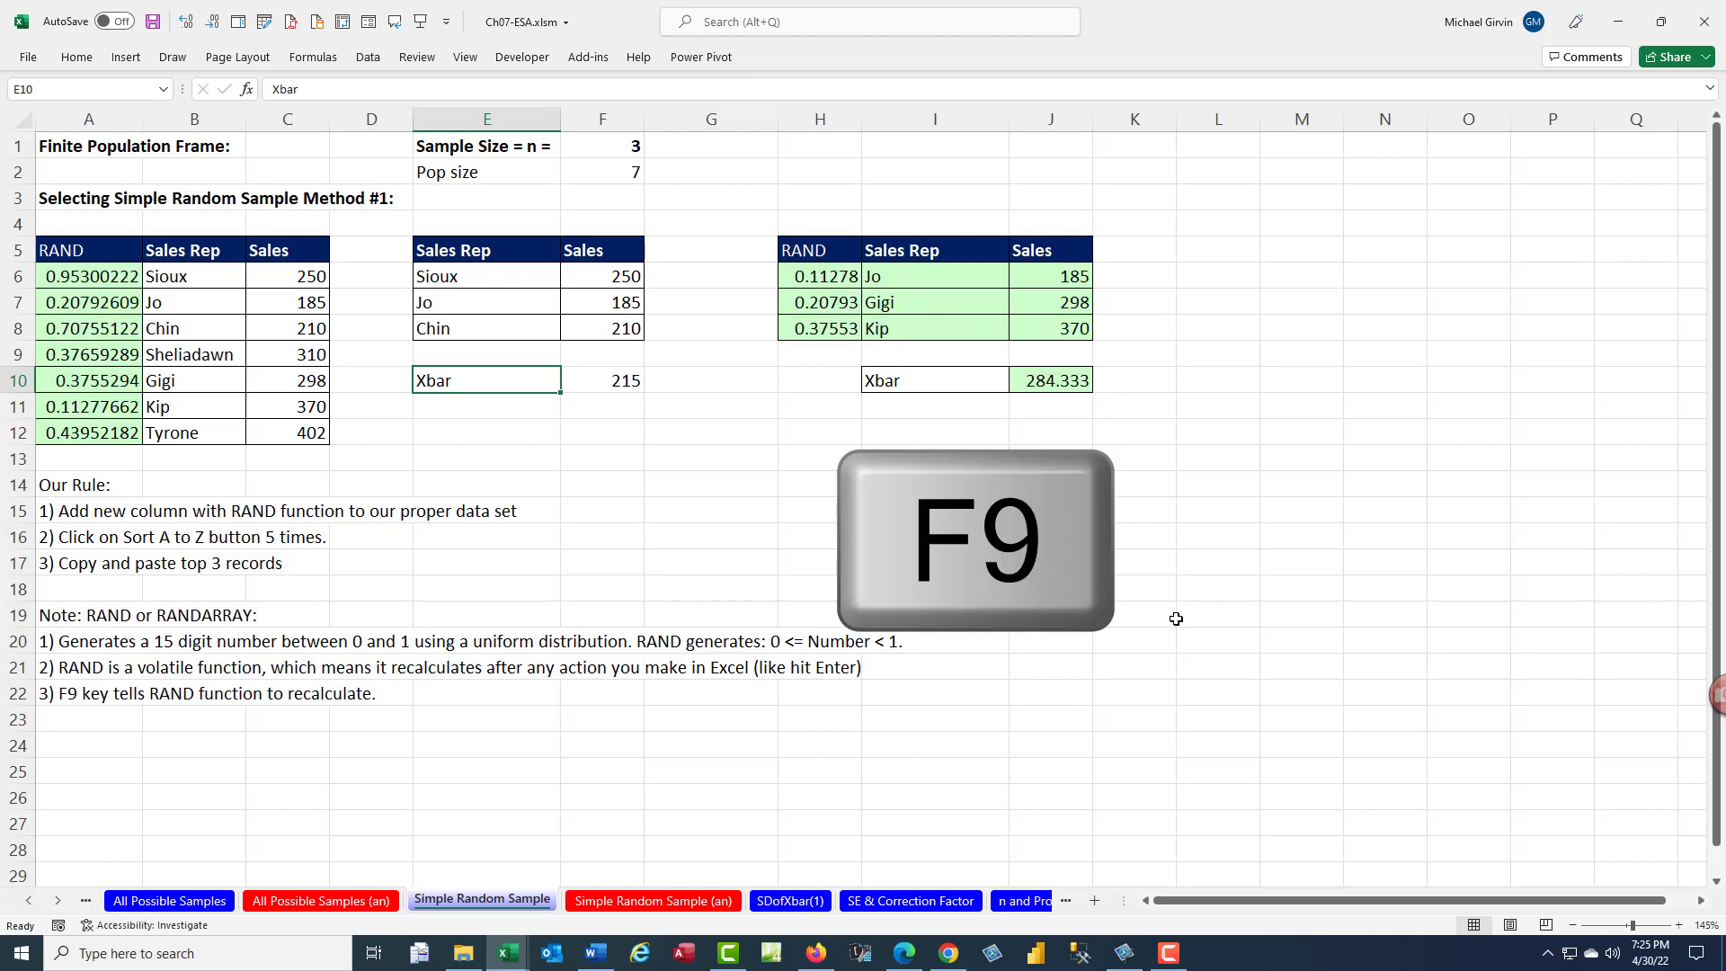
key(F9)
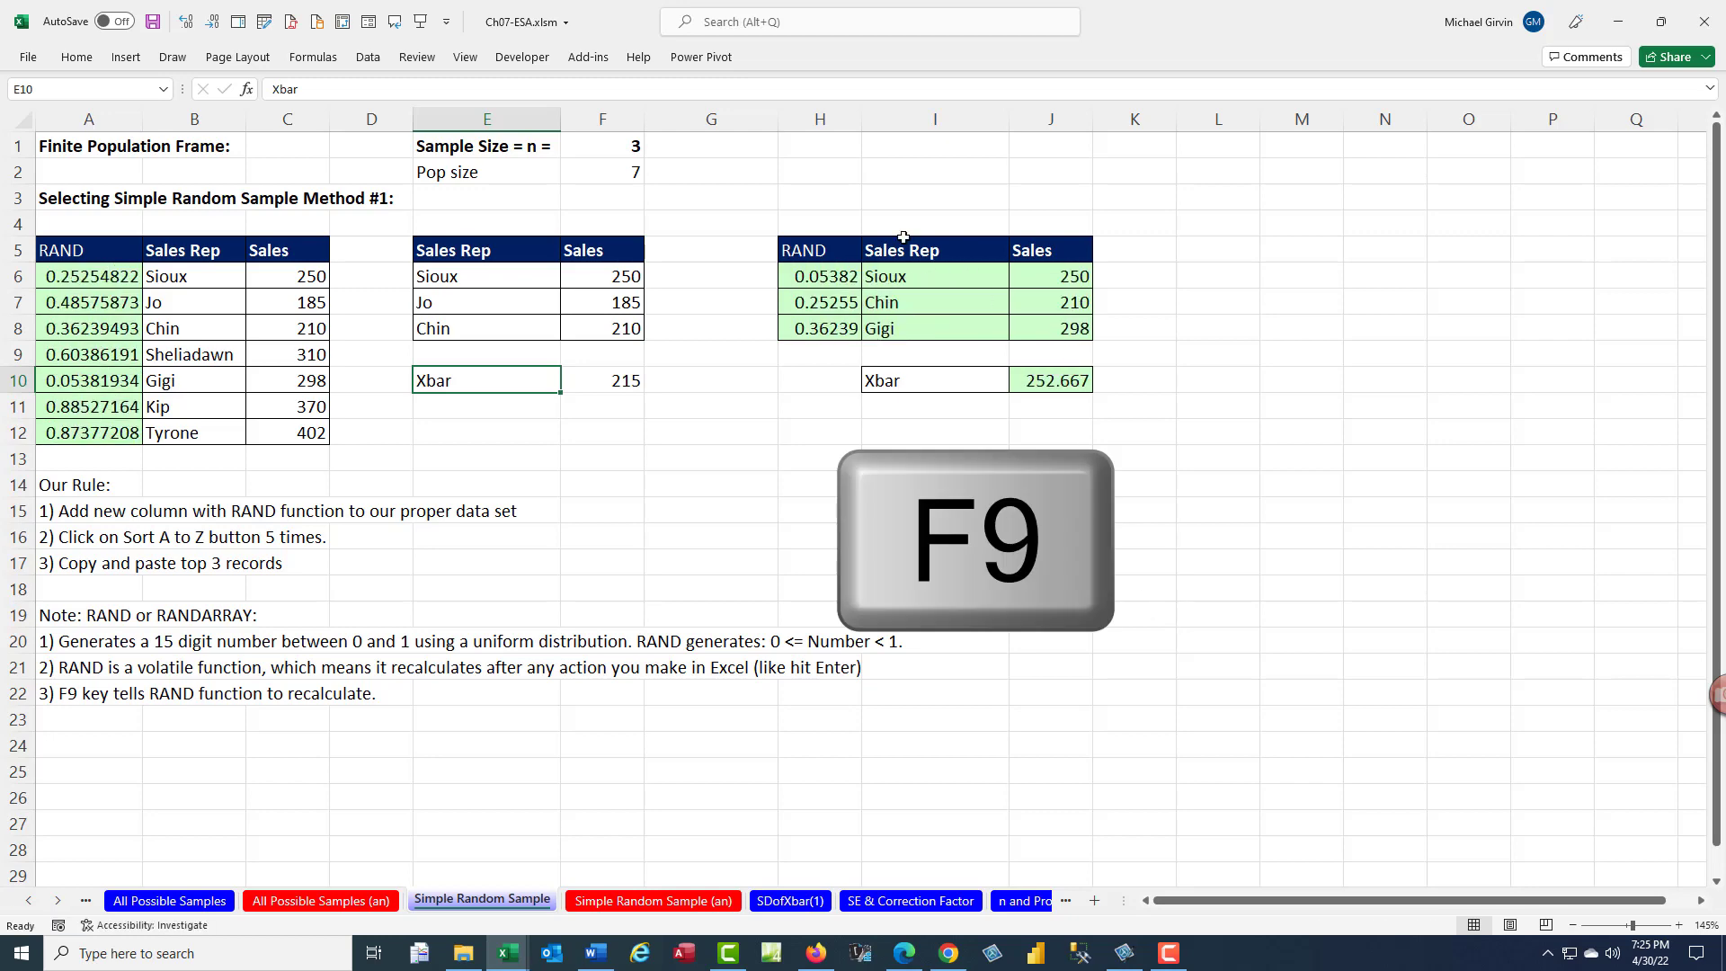
key(F9)
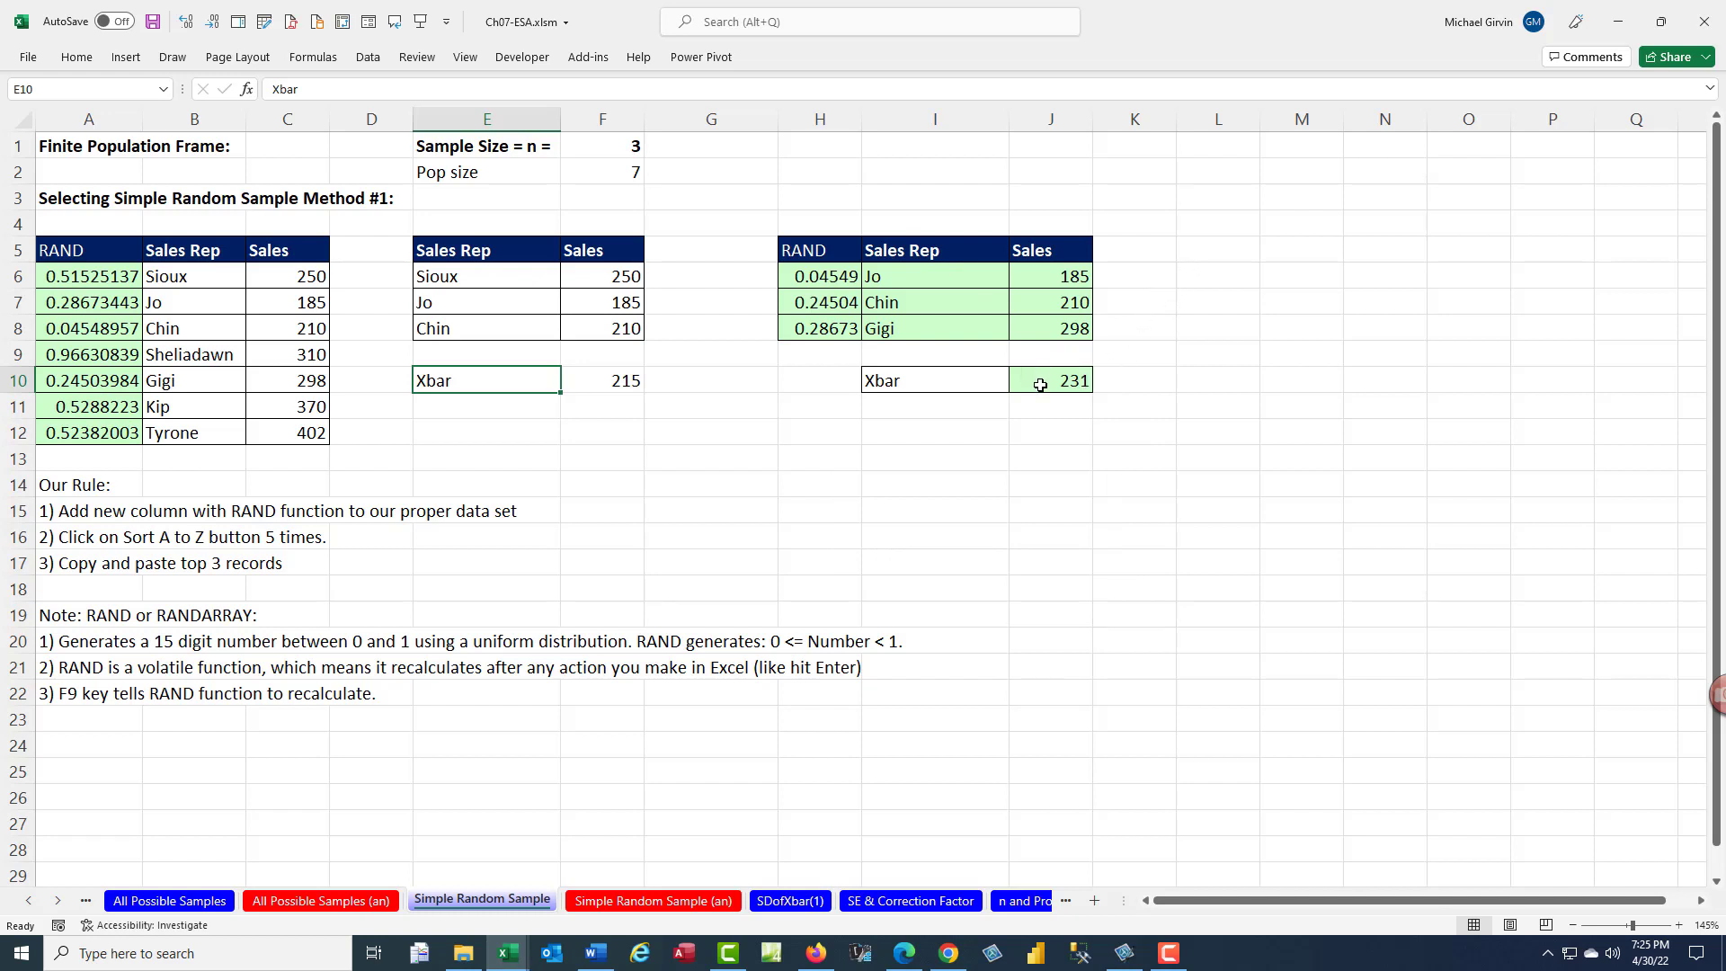
- Compare the newly drawn sample with the All Possible Samples list and return to the Simple Random Sample sheet
key(ctrl+Page_Up)
key(ctrl+Page_Up)
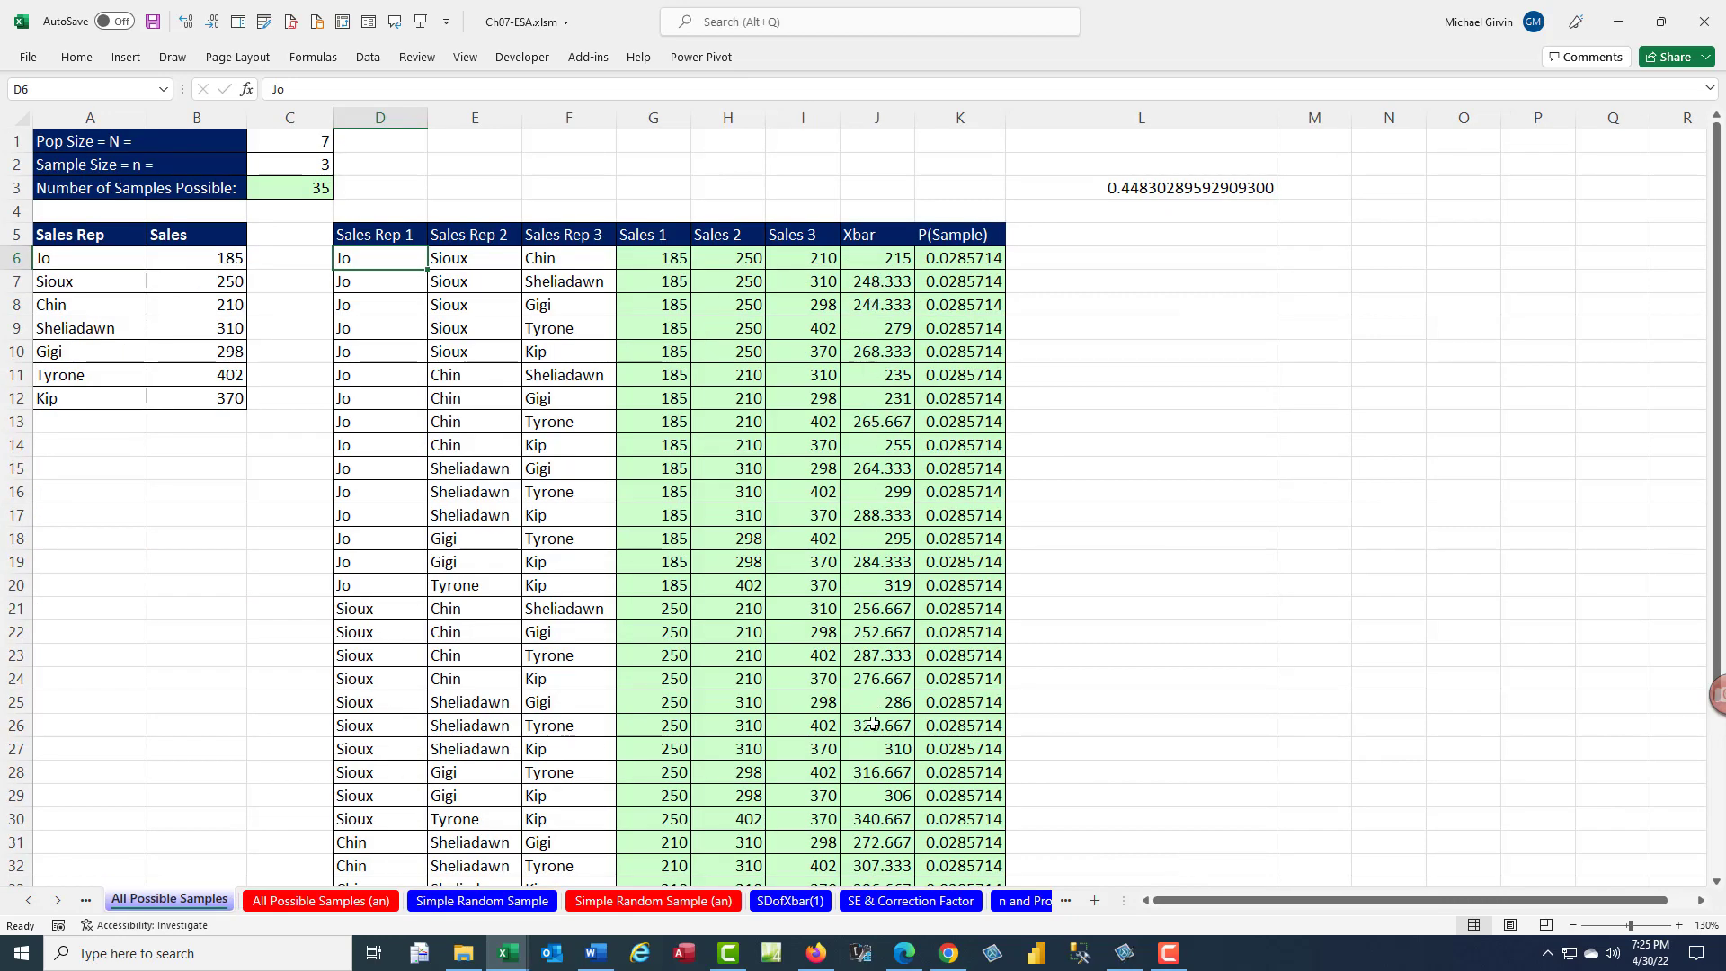
key(ctrl+Page_Down)
key(ctrl+Page_Down)
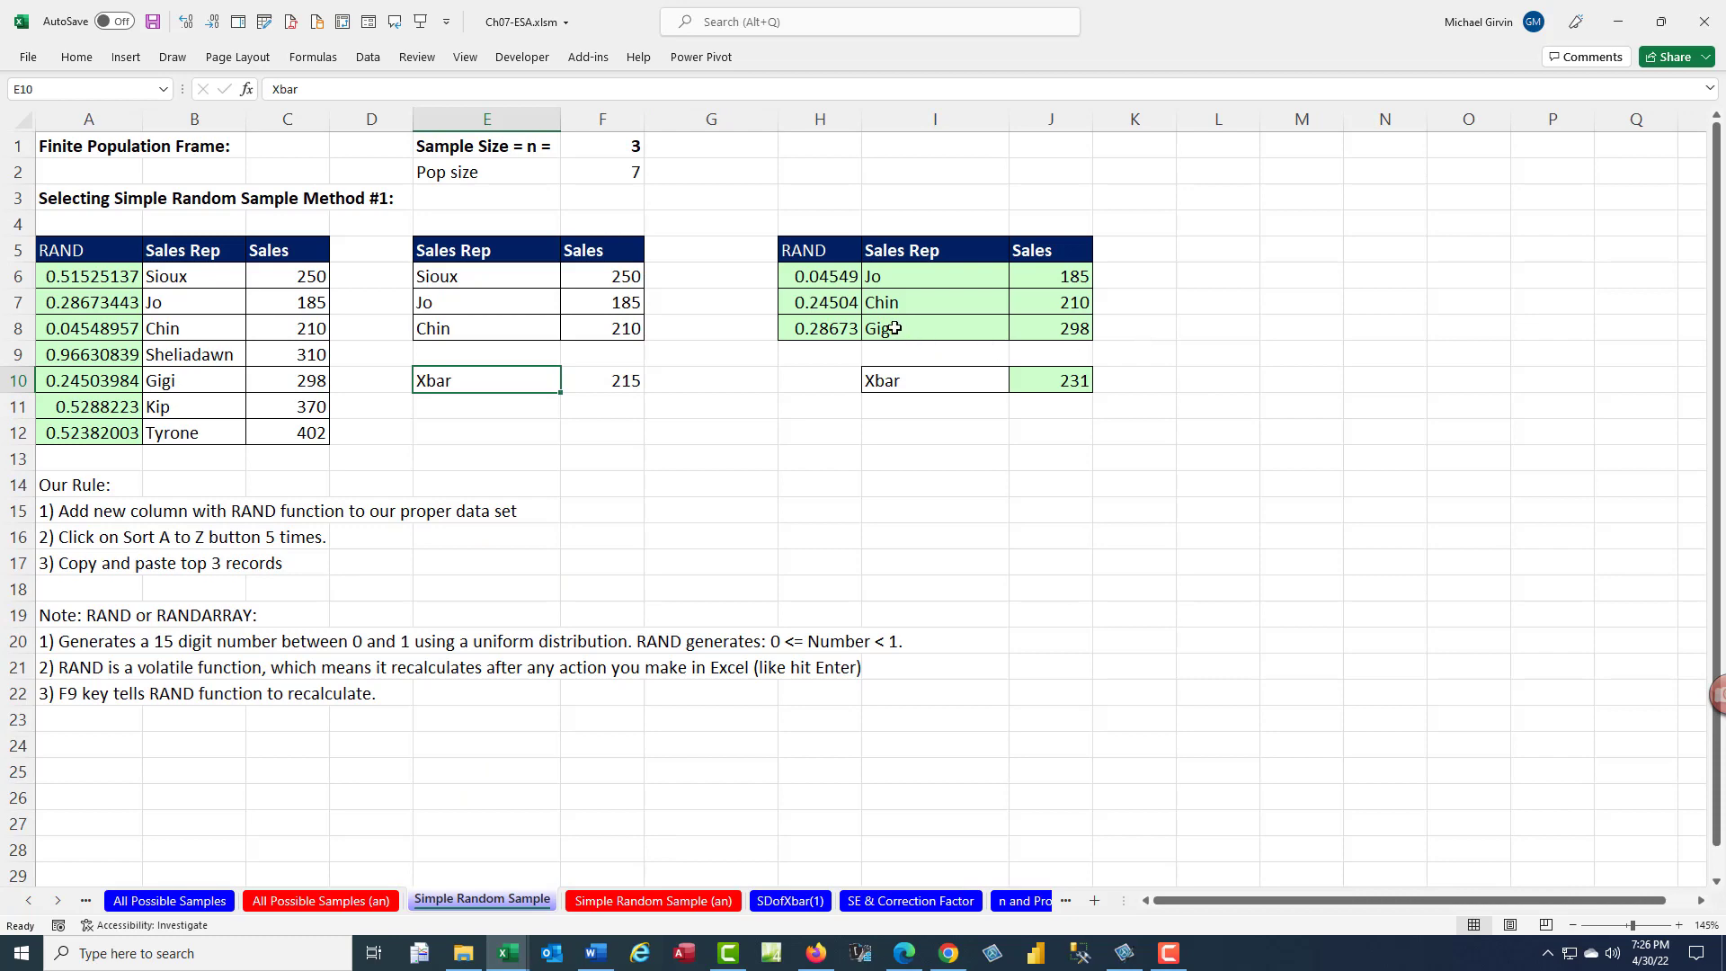
- Keep recalculating to draw further random samples and means in H6:J10, and switch back to the All Possible Samples sheet
key(F9)
key(F9)
key(F9)
key(F9)
key(F9)
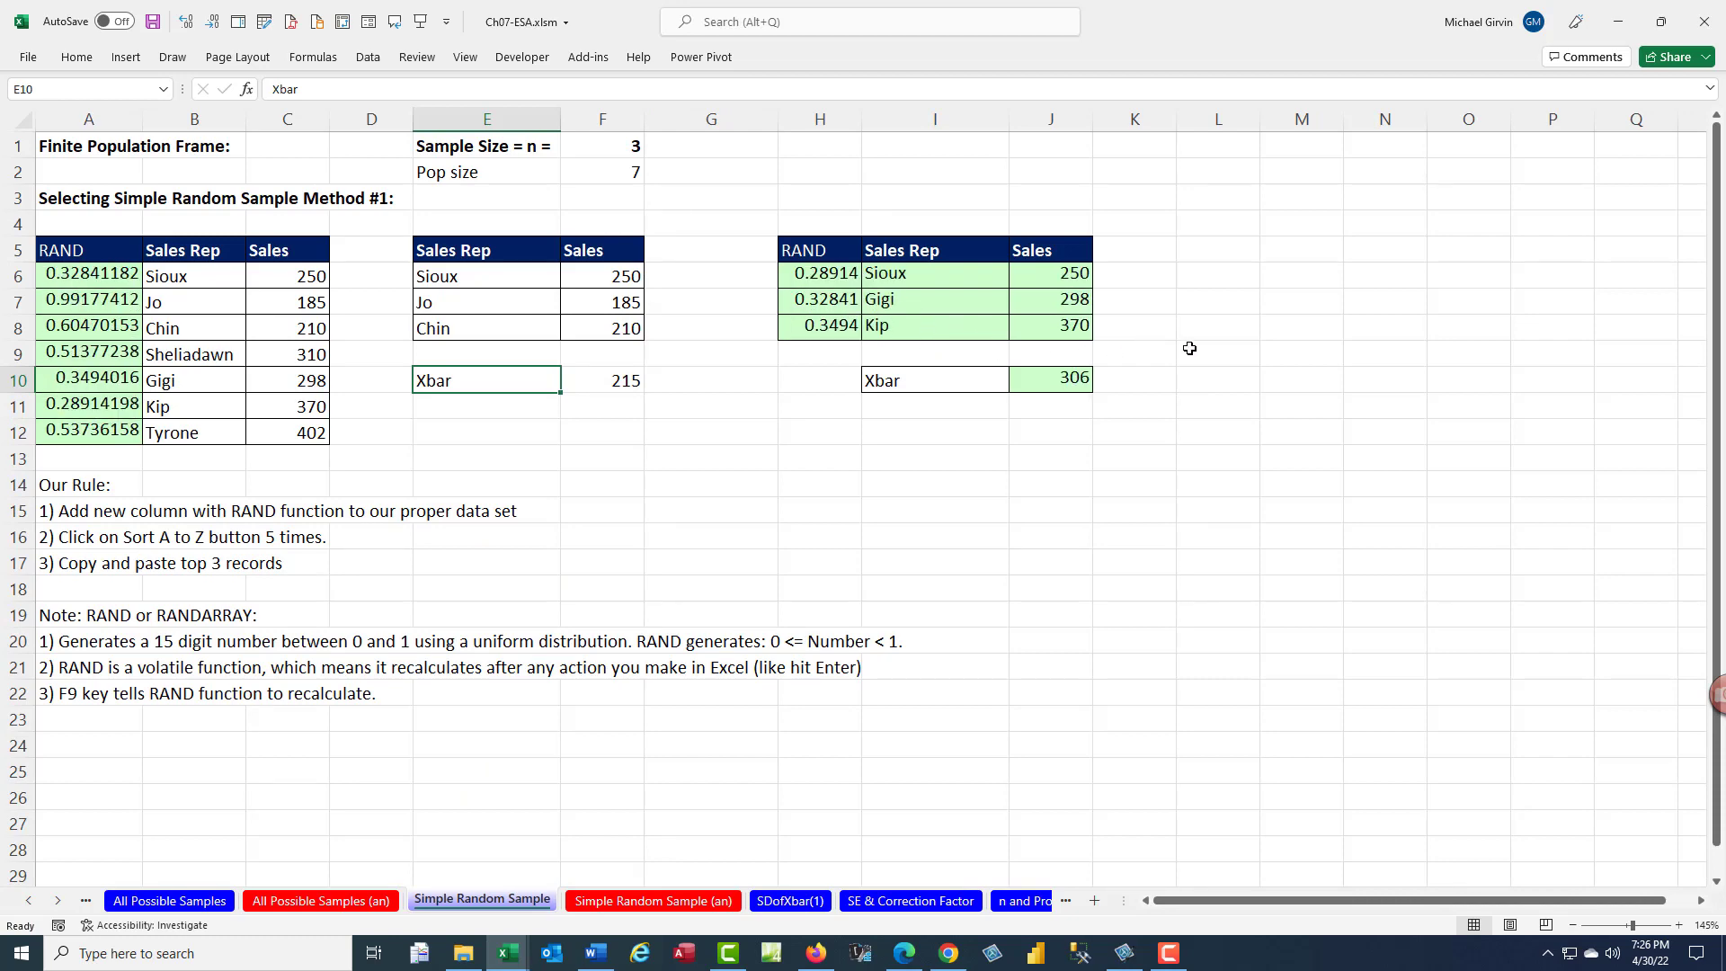
key(F9)
key(F9)
key(F9)
key(F9)
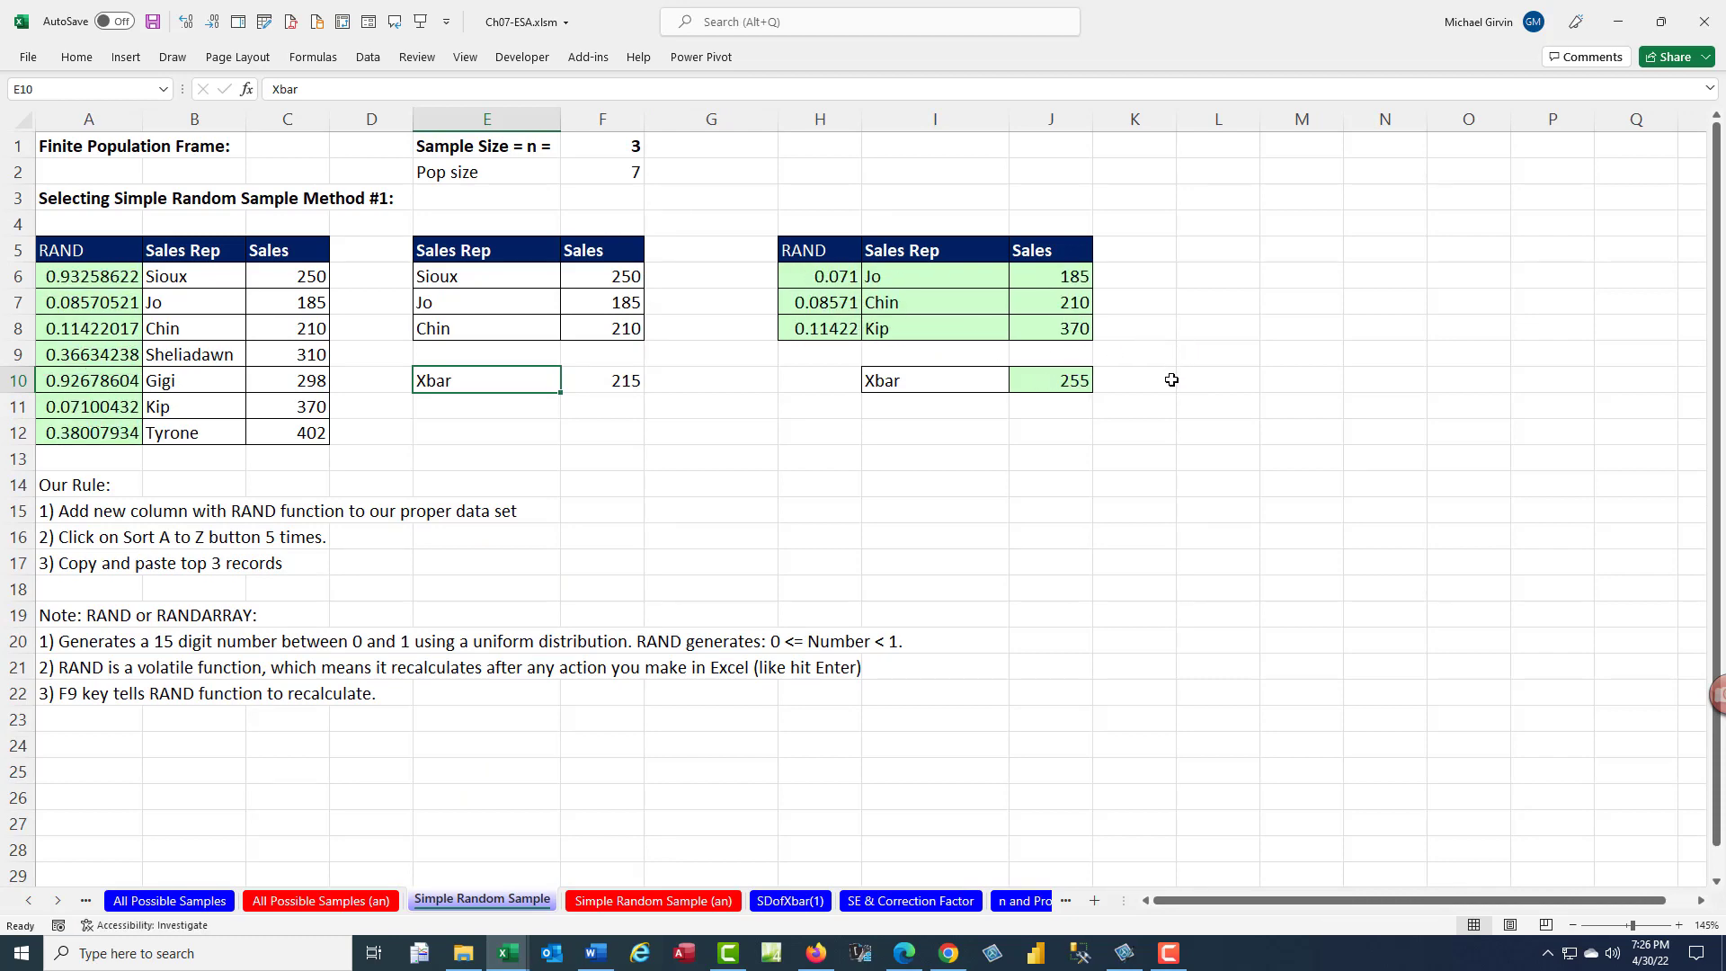
key(F9)
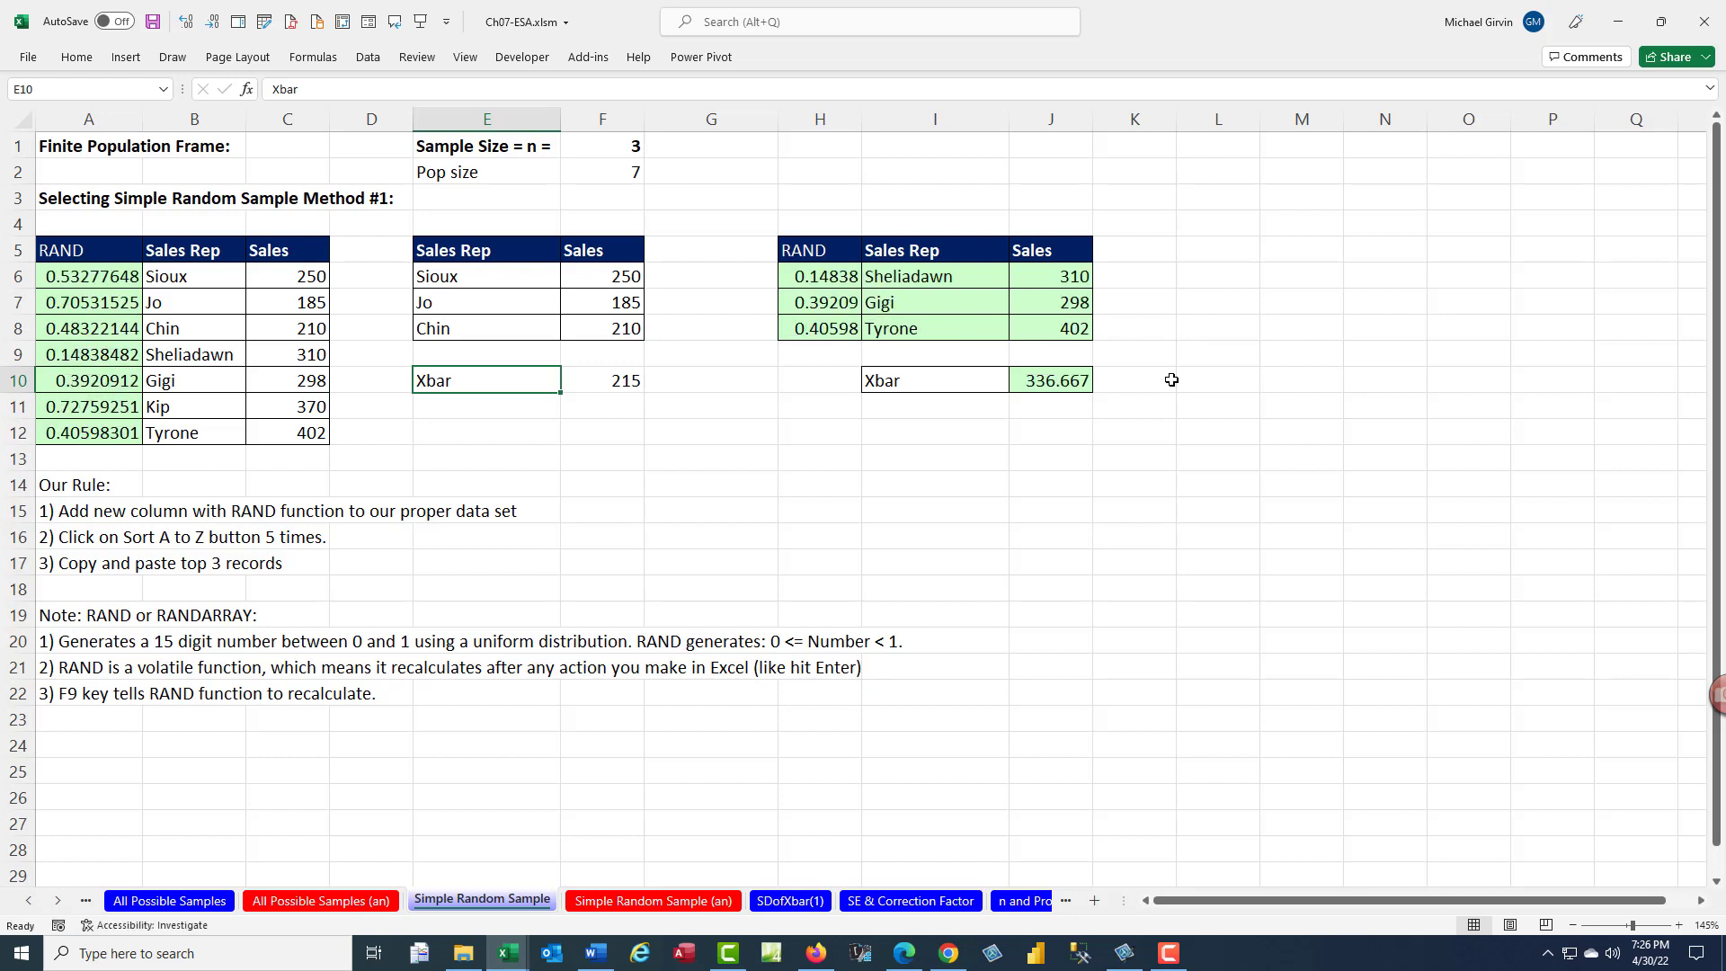
key(F9)
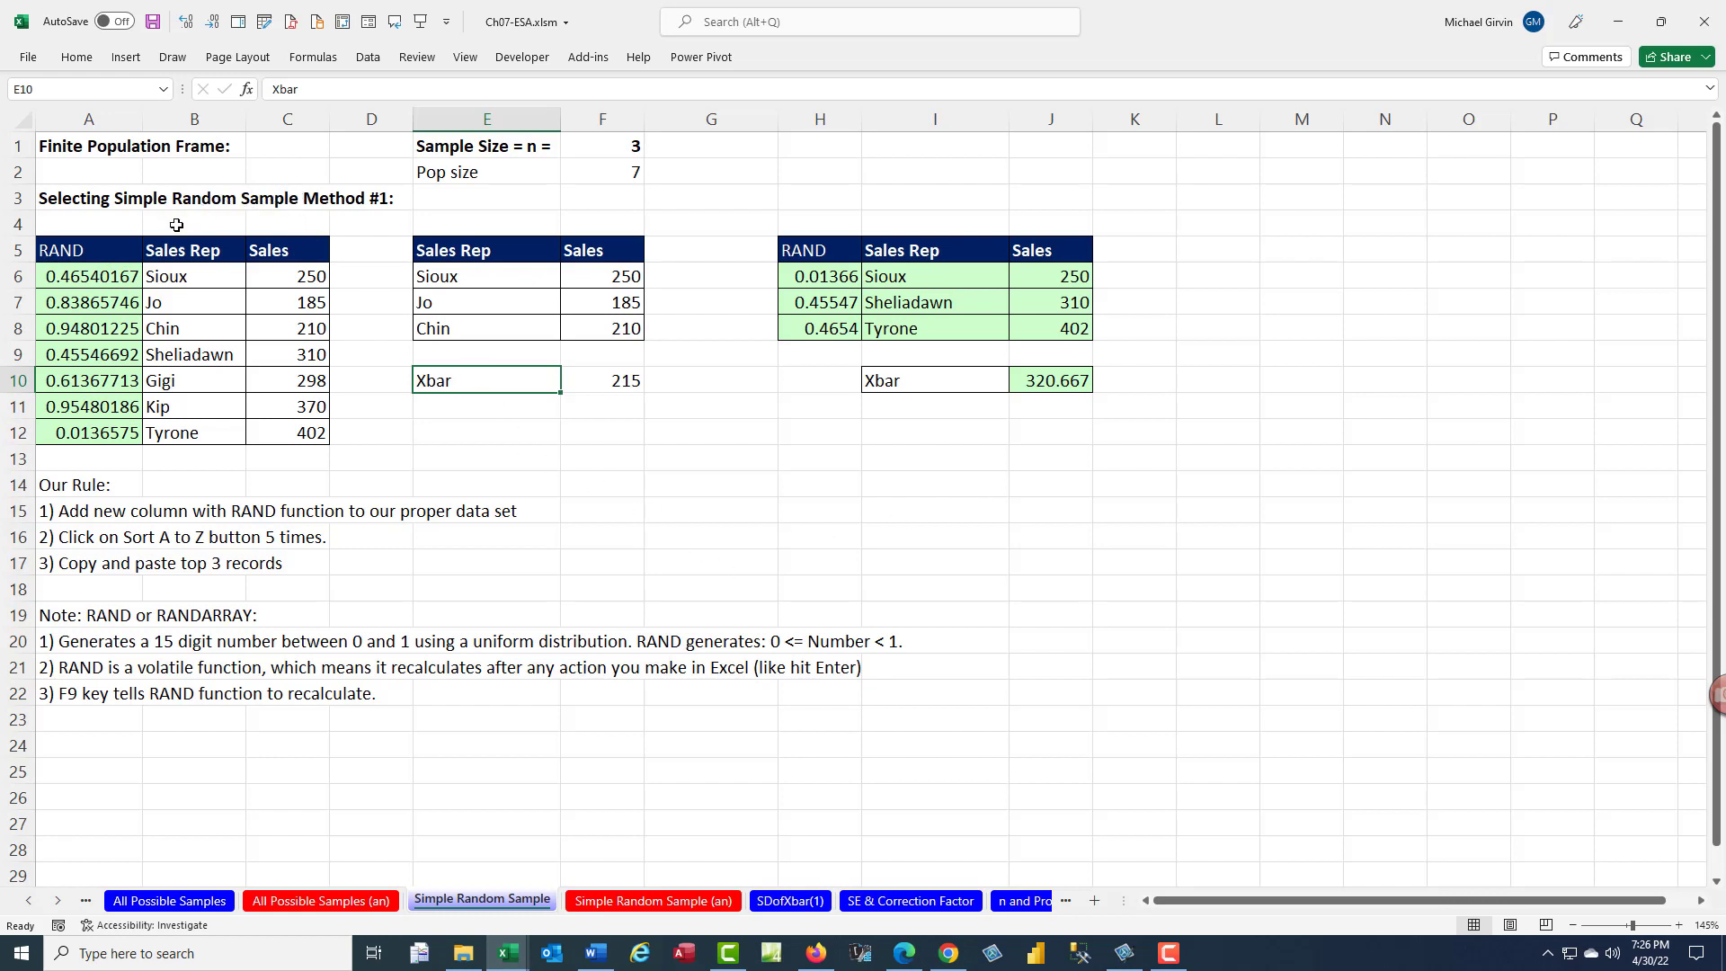
click(209, 901)
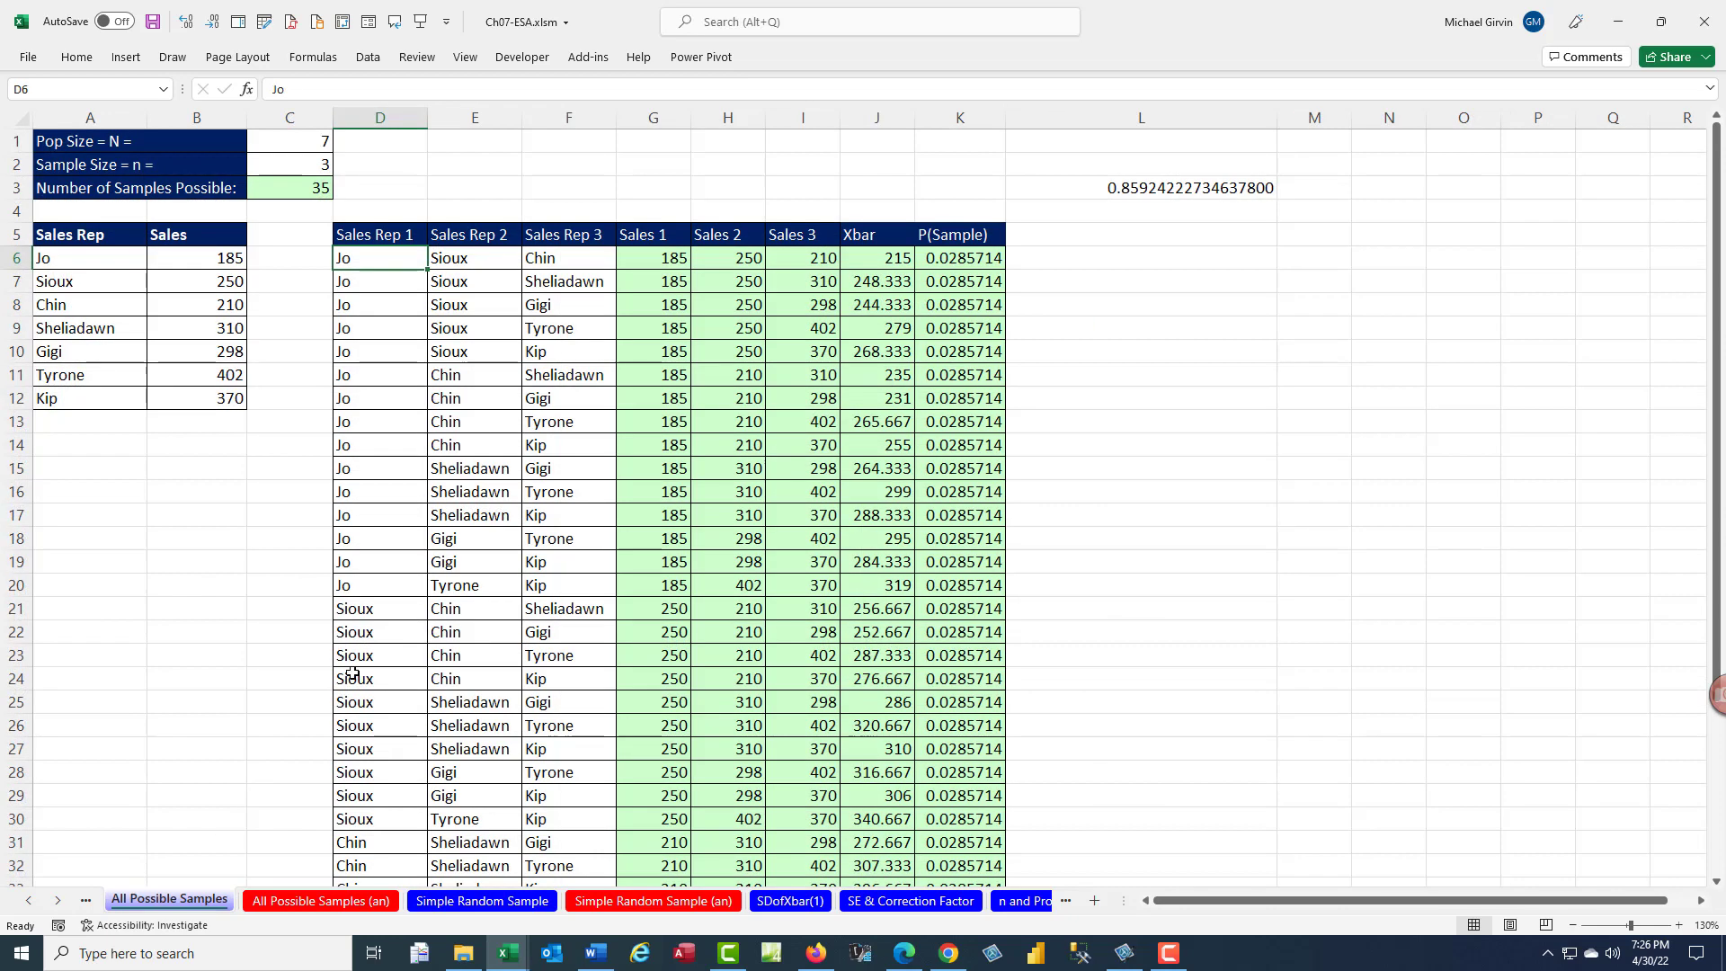